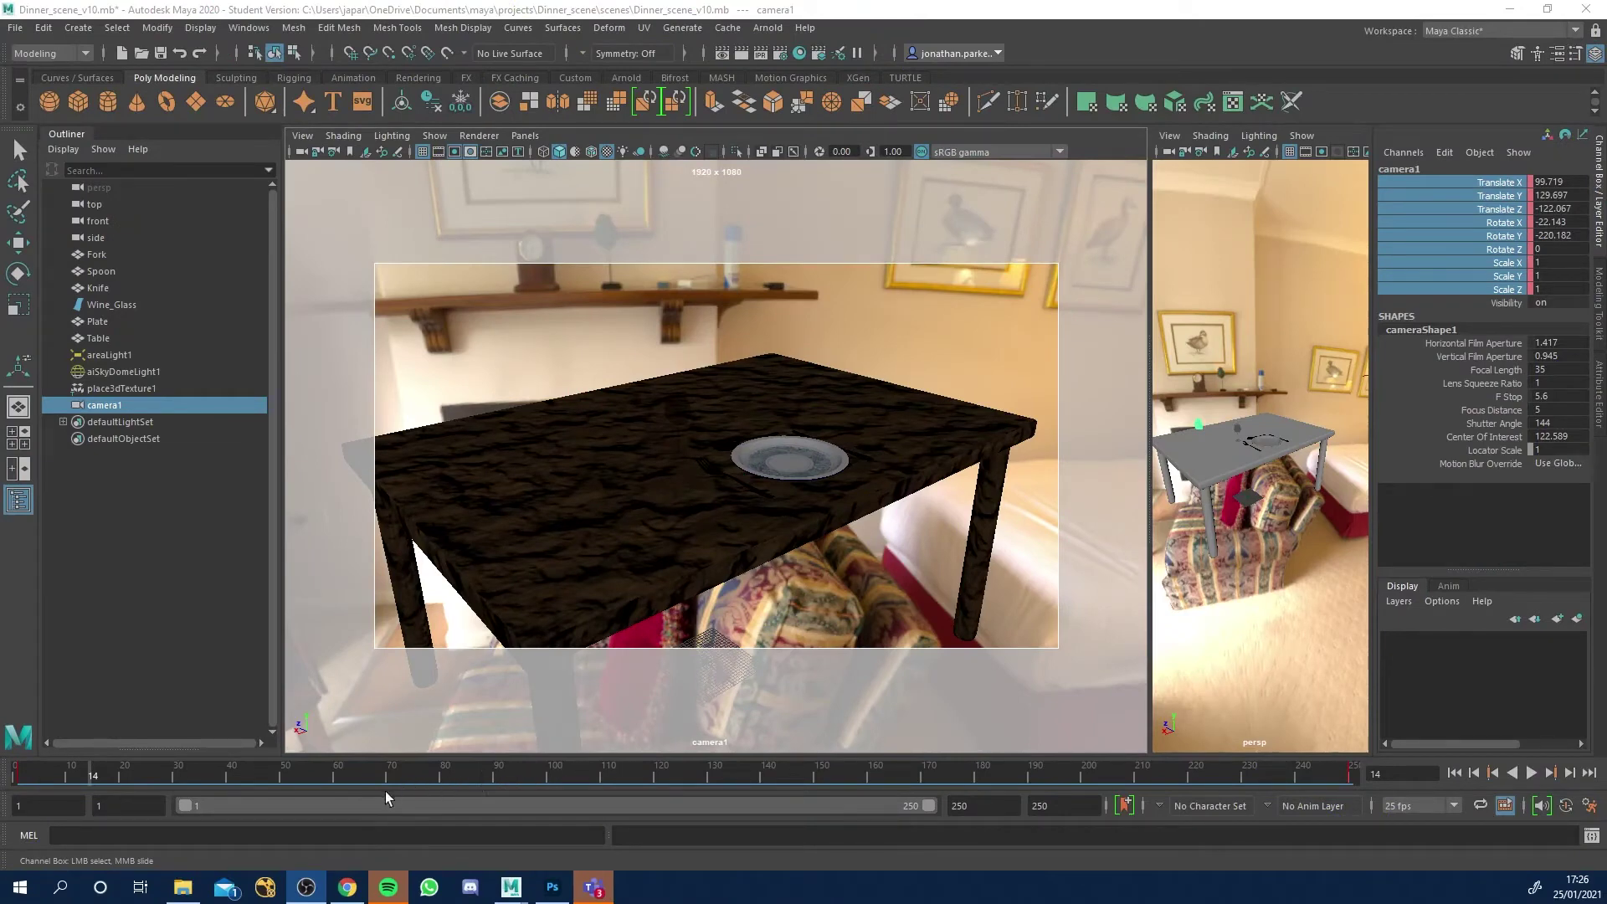
Scrub through the existing camera animation to frame 158 and delete camera1 from the scene.
mouse_move(210, 792)
mouse_down()
mouse_move(118, 777)
mouse_move(1358, 793)
mouse_move(124, 819)
mouse_move(859, 847)
mouse_up()
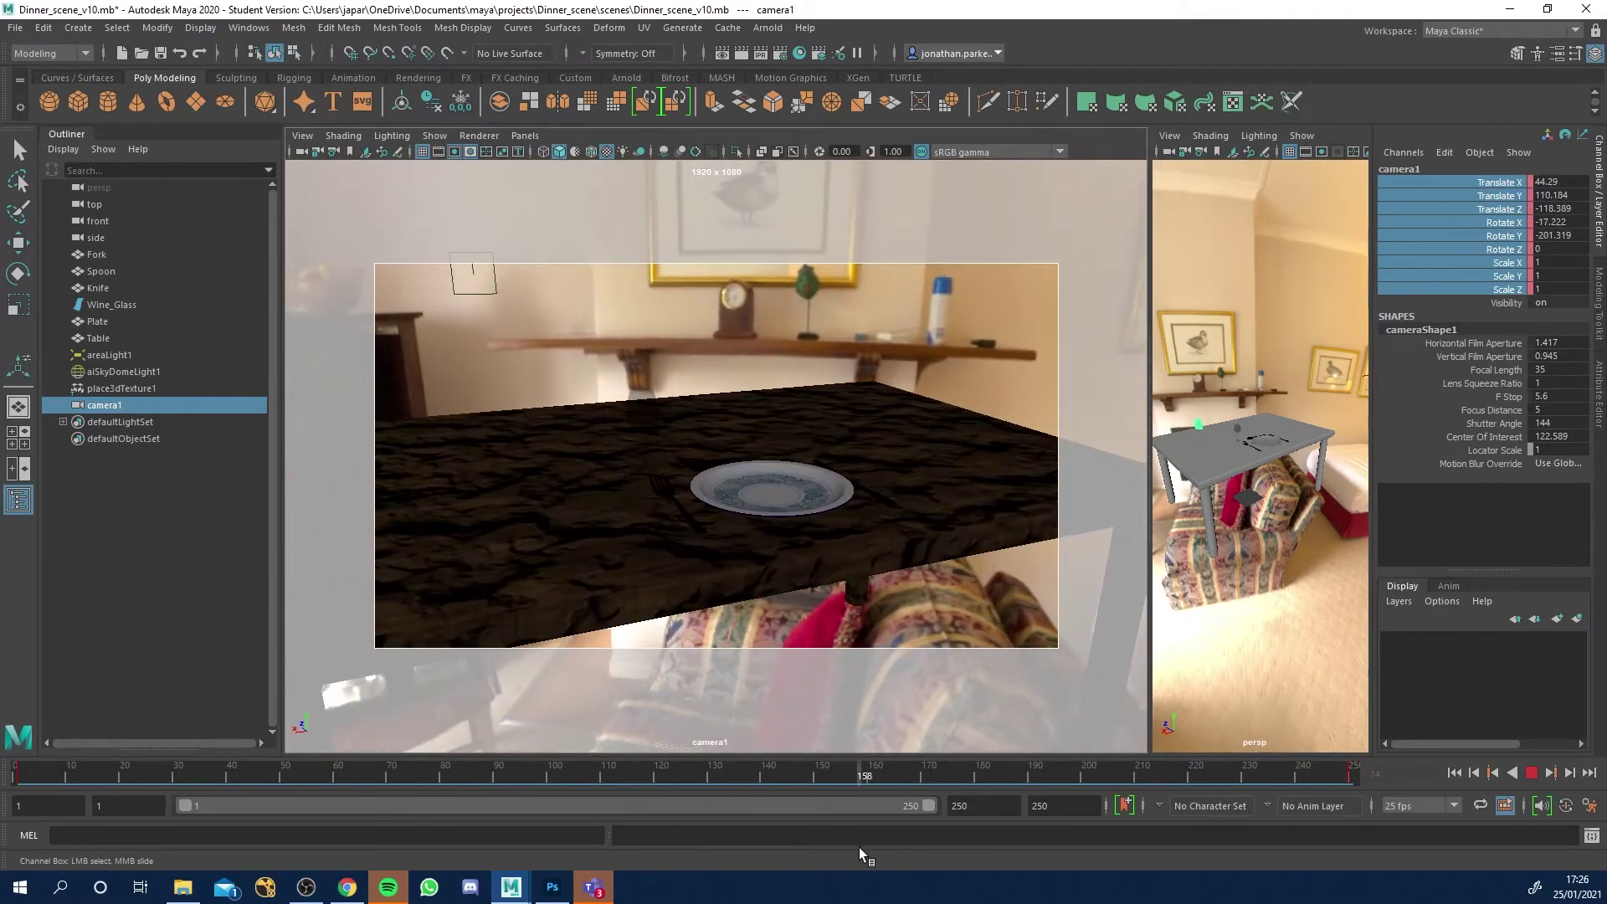
right_click(94, 409)
click(113, 536)
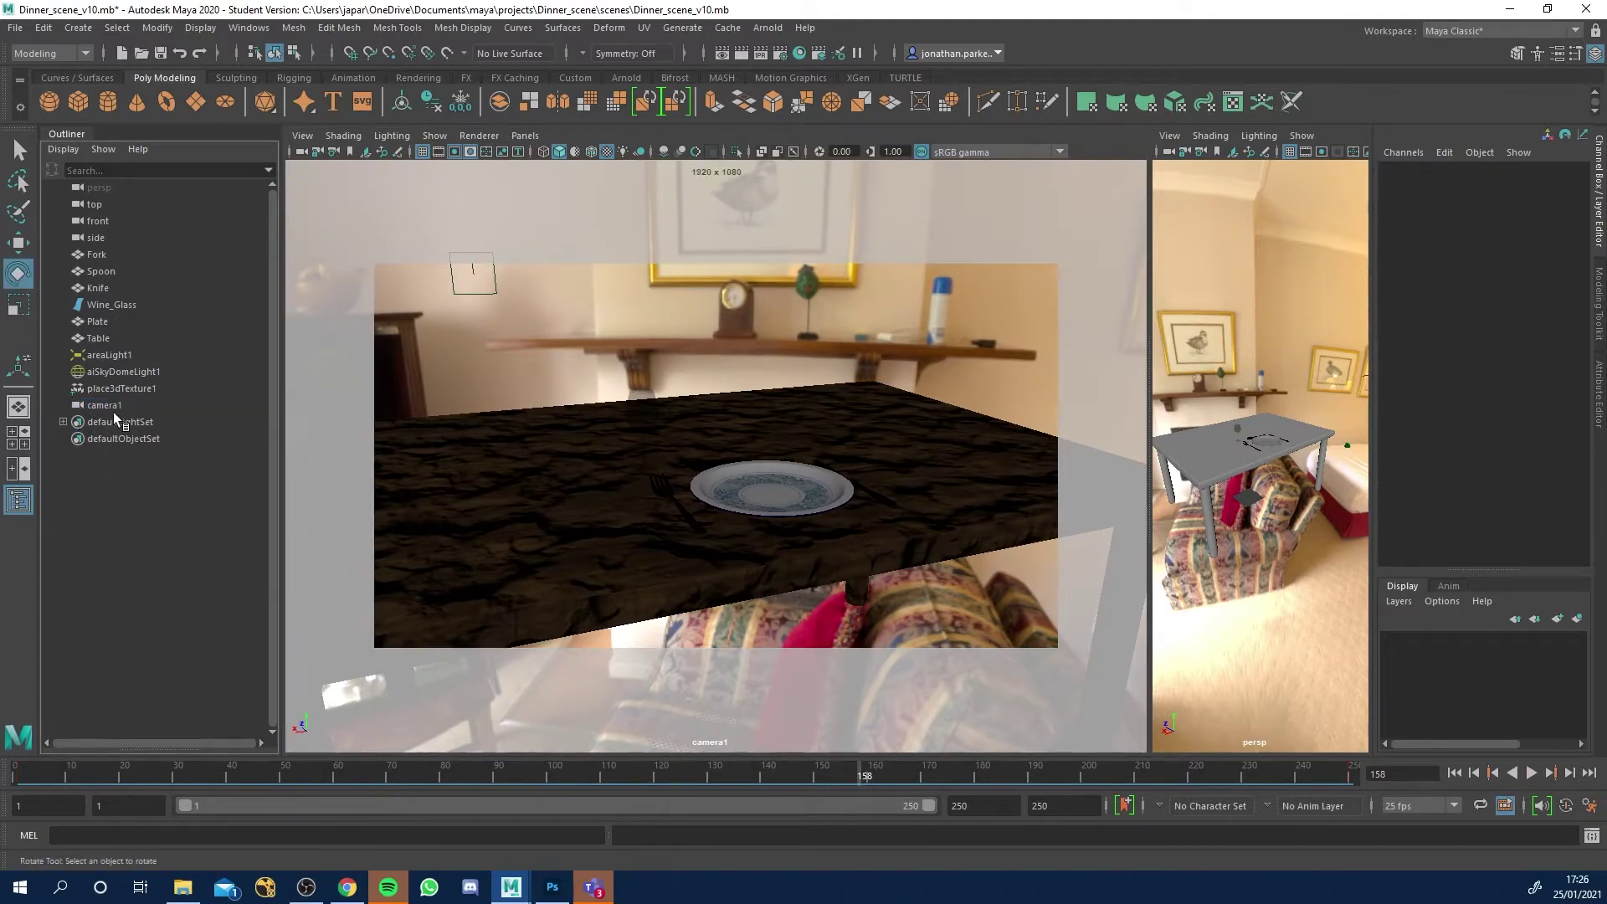
click(114, 411)
key(Delete)
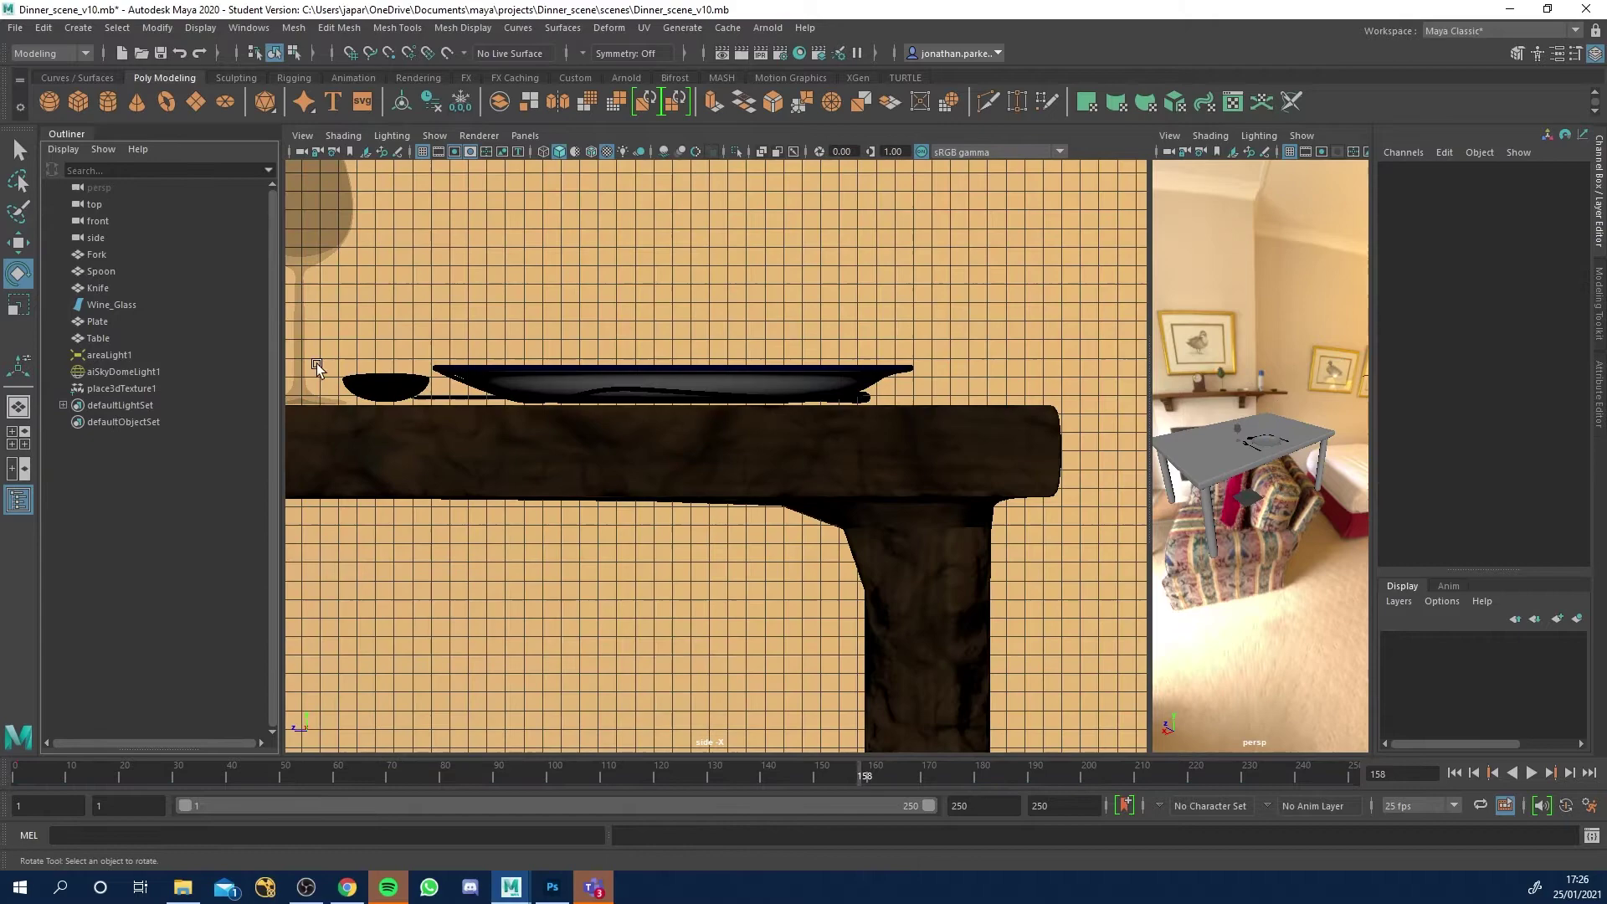
Rearrange the workspace into two viewports side by side, with the side view next to the perspective view.
drag(1149, 246, 747, 246)
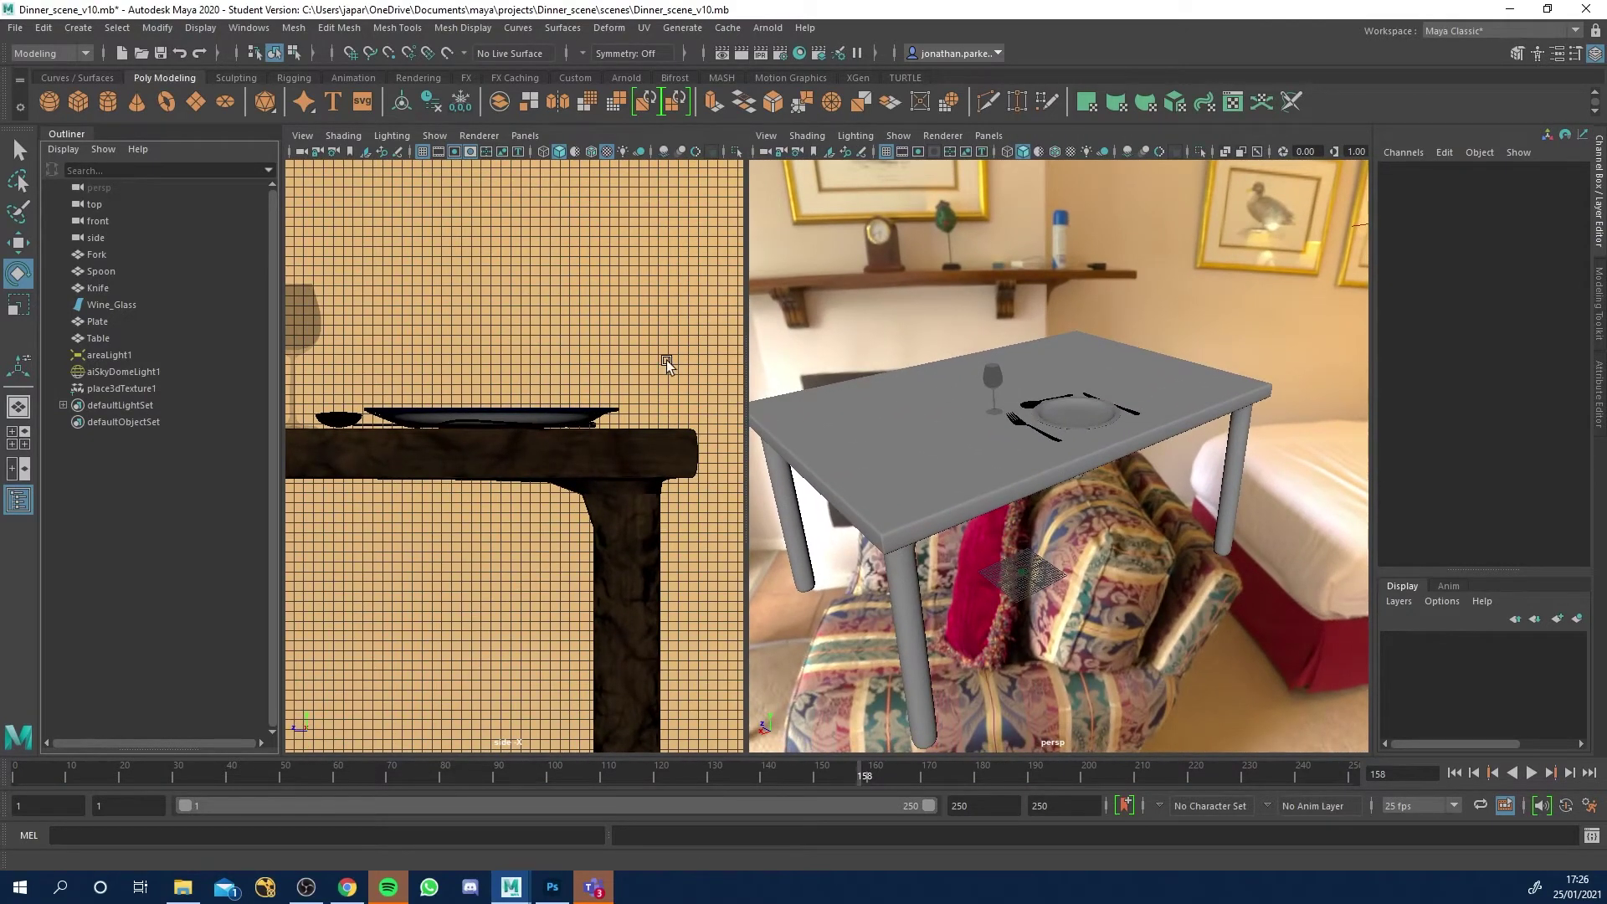
click(518, 135)
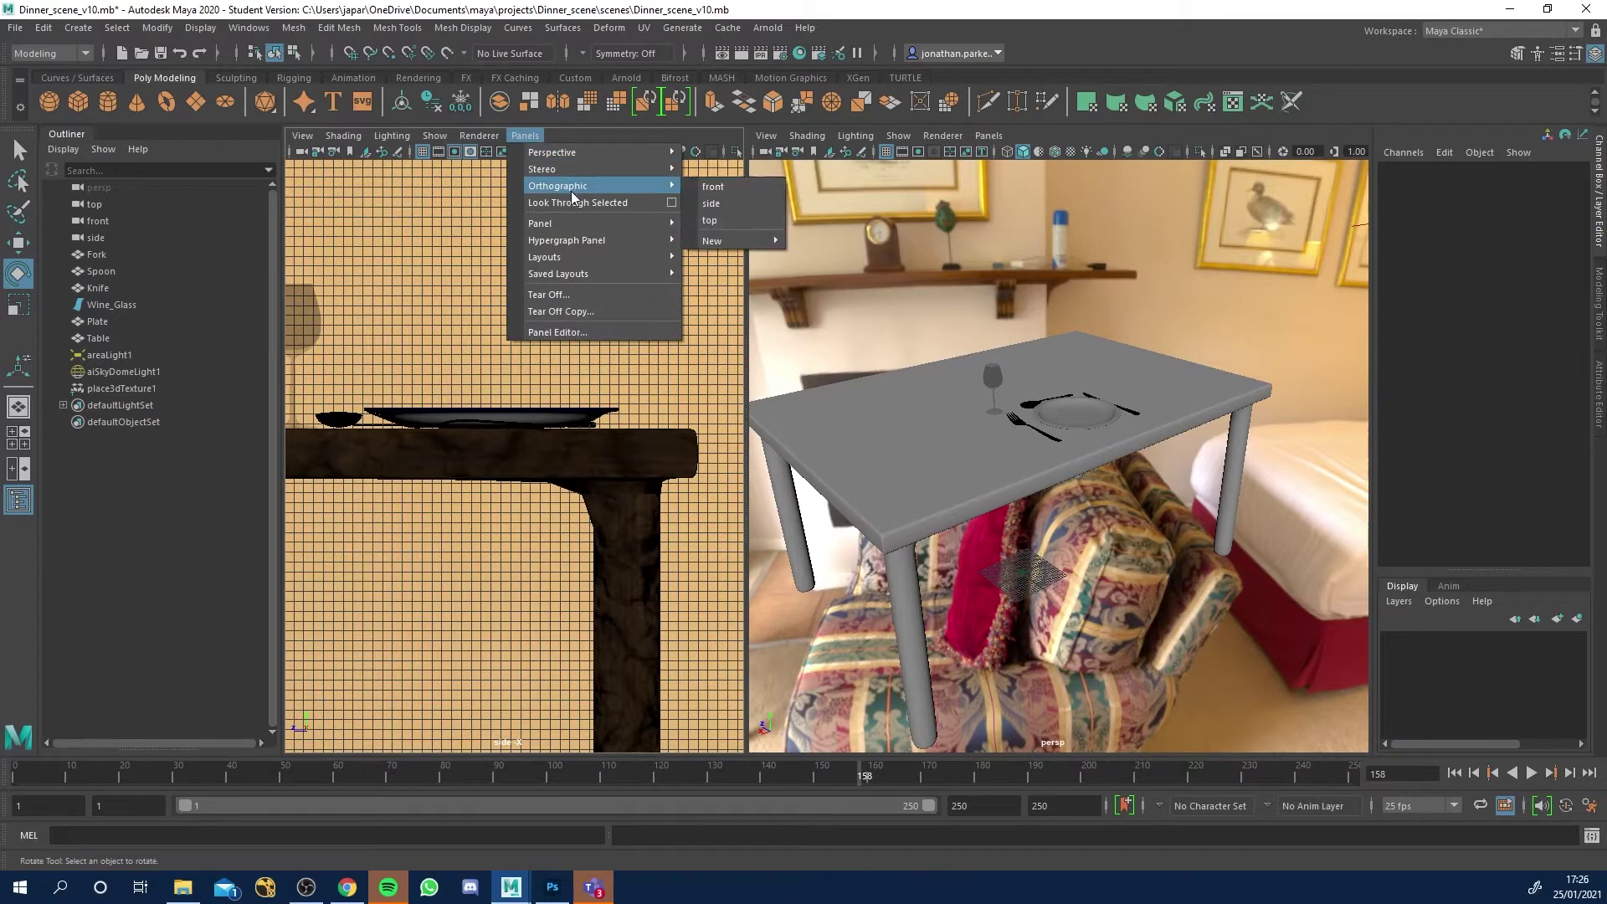
mouse_move(570, 223)
mouse_move(576, 255)
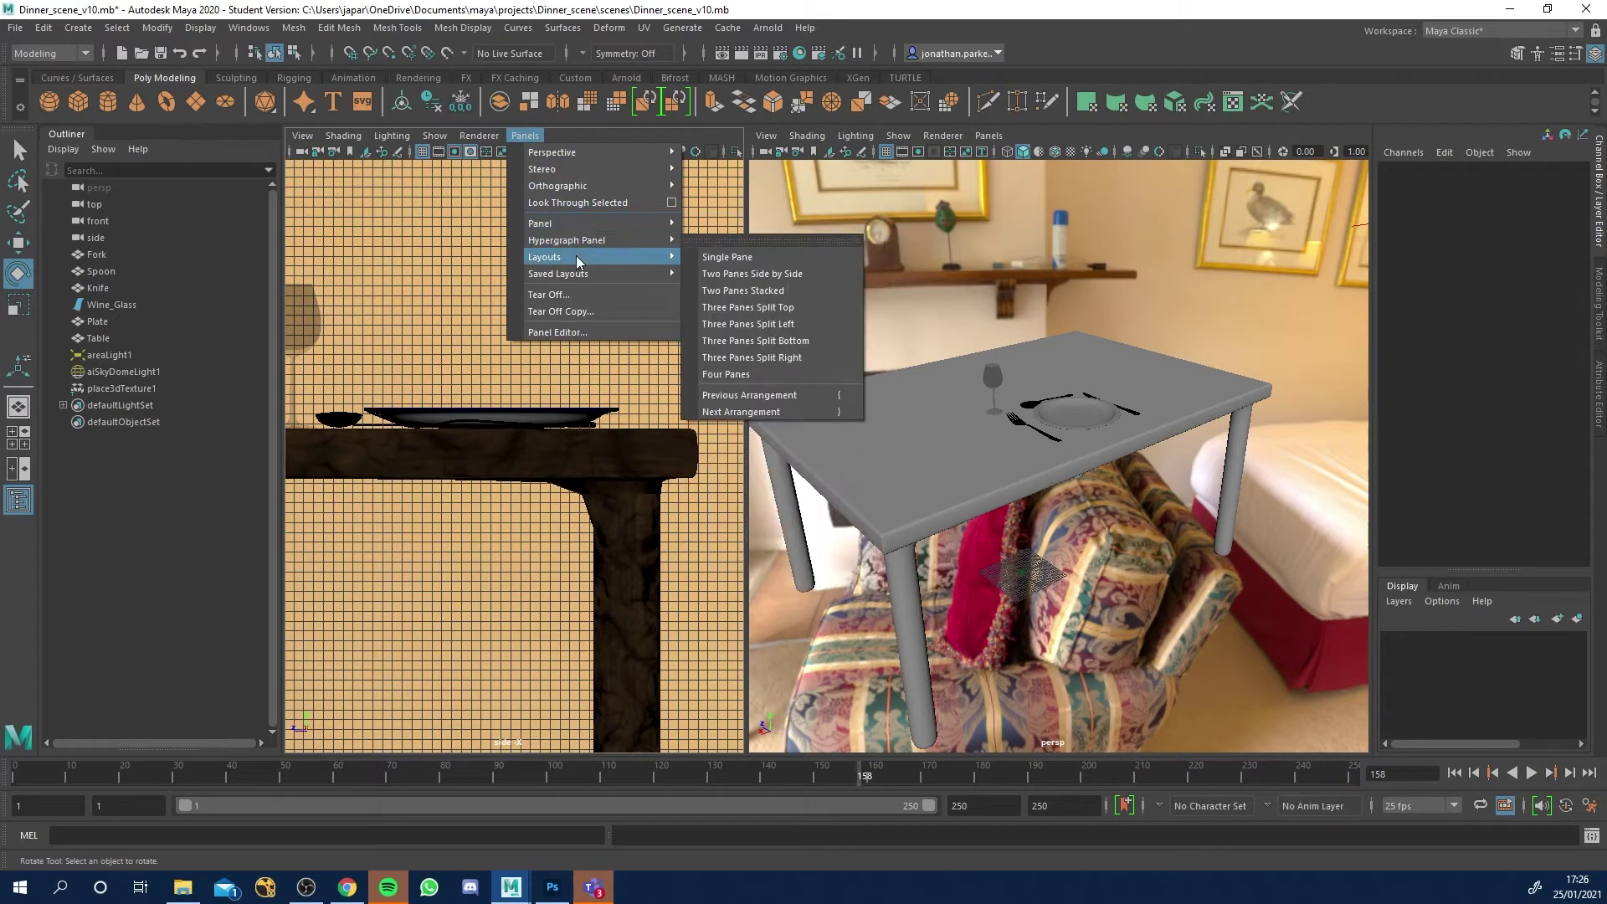
mouse_move(652, 259)
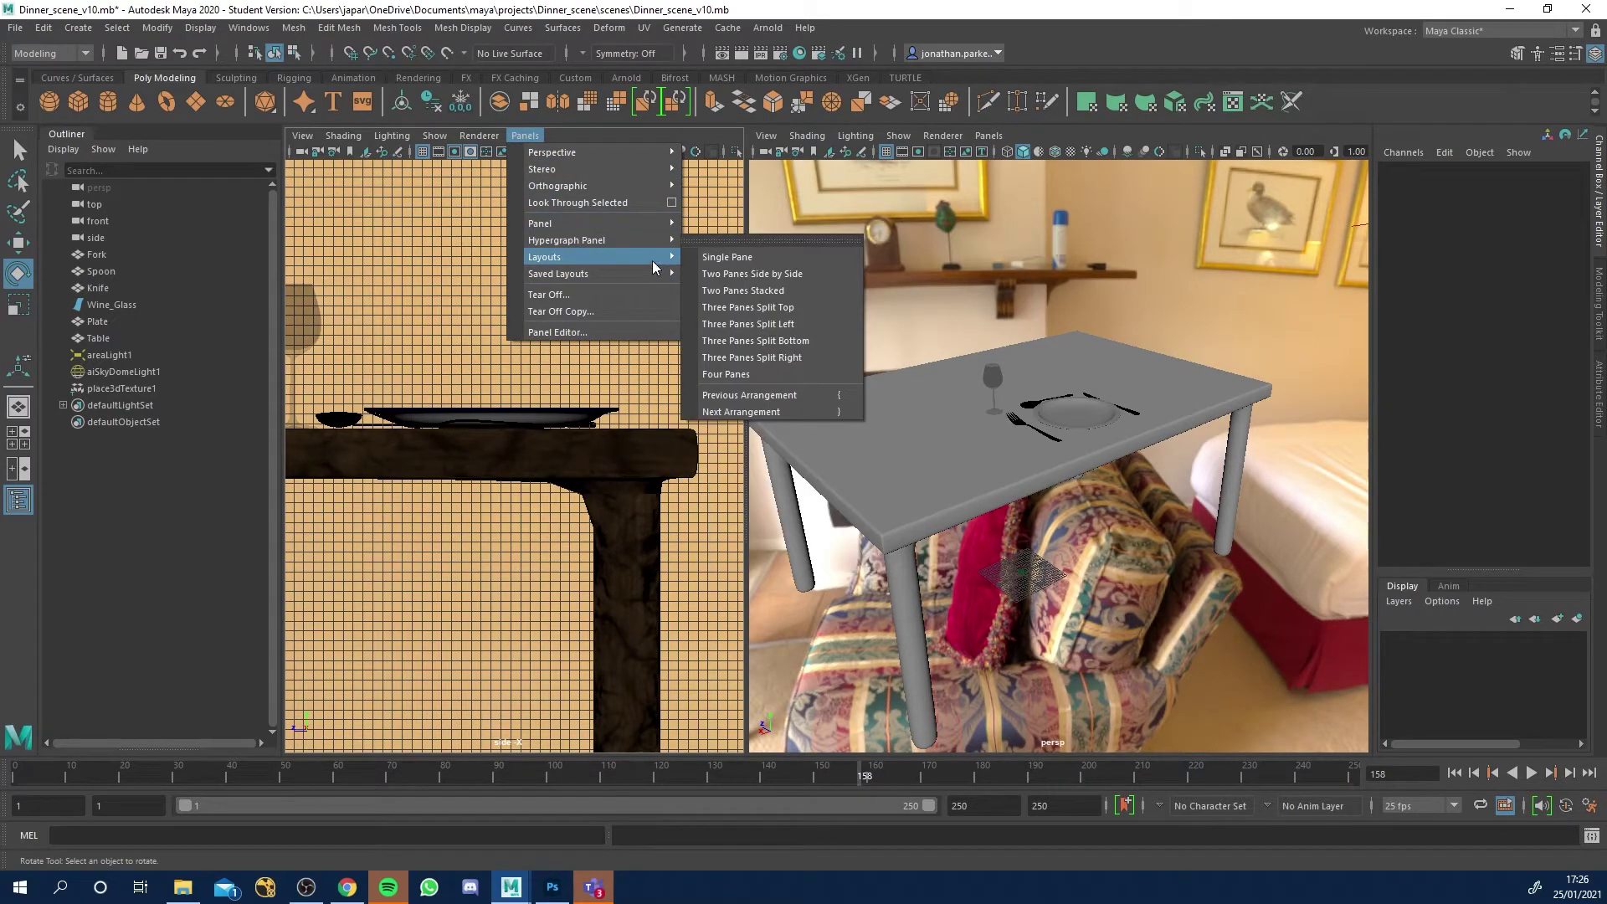
click(738, 276)
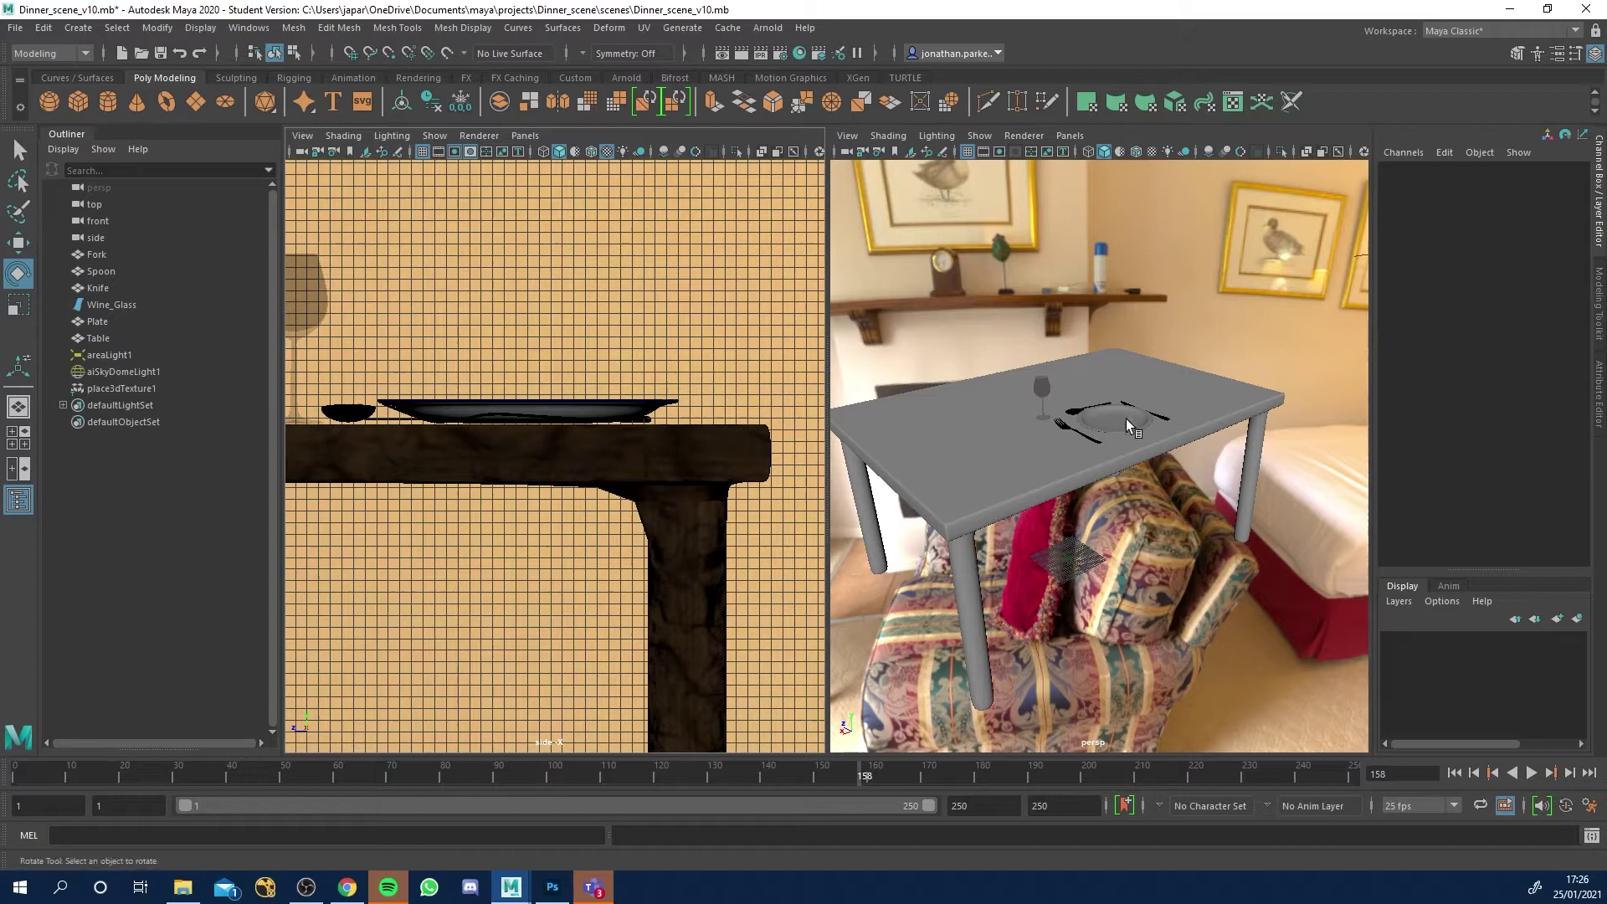
Frame the table setting closely in the perspective view and open the Render View to examine the wine glass.
mouse_move(1102, 742)
alt+mouse_down()
mouse_move(1118, 716)
mouse_move(1110, 735)
alt+mouse_up()
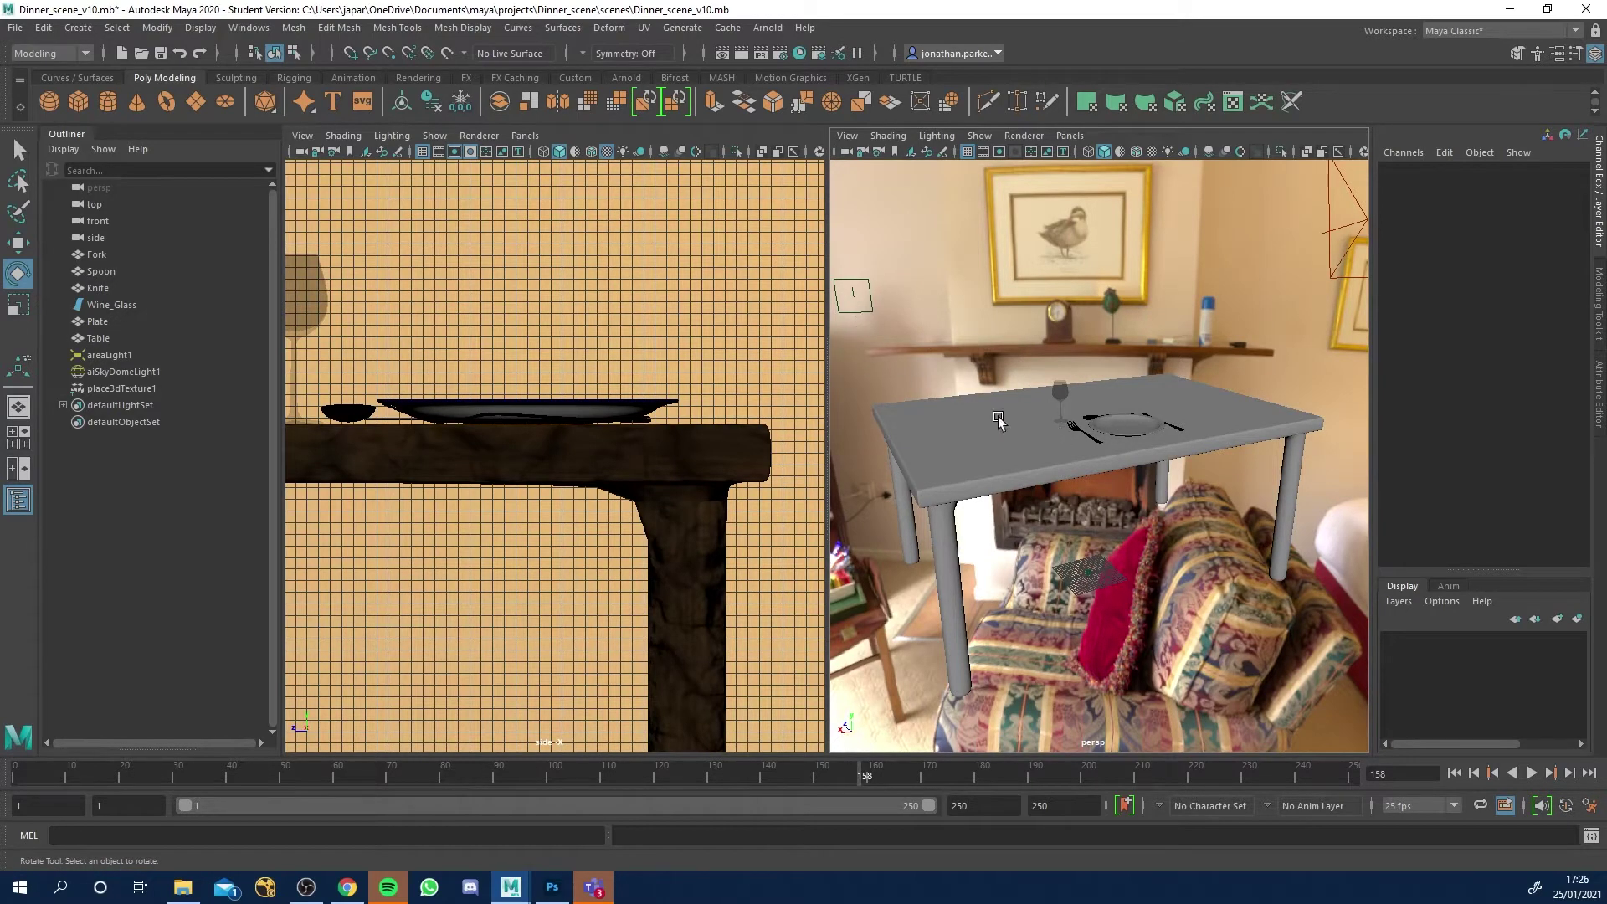
scroll(1003, 360, up, 5)
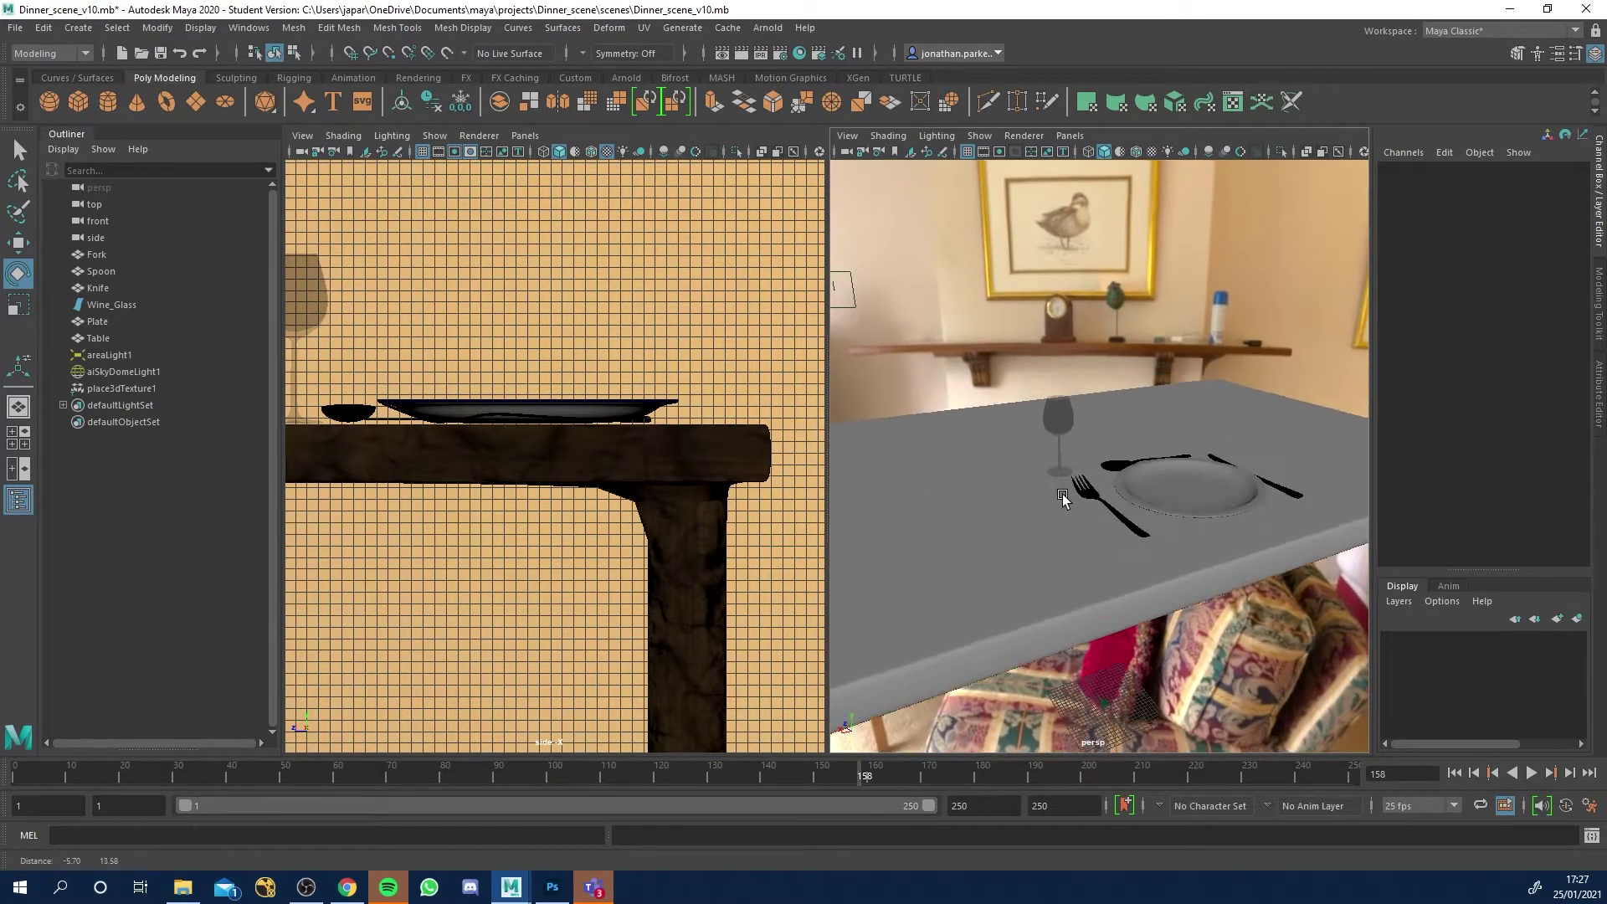
alt+drag(1062, 494, 978, 246)
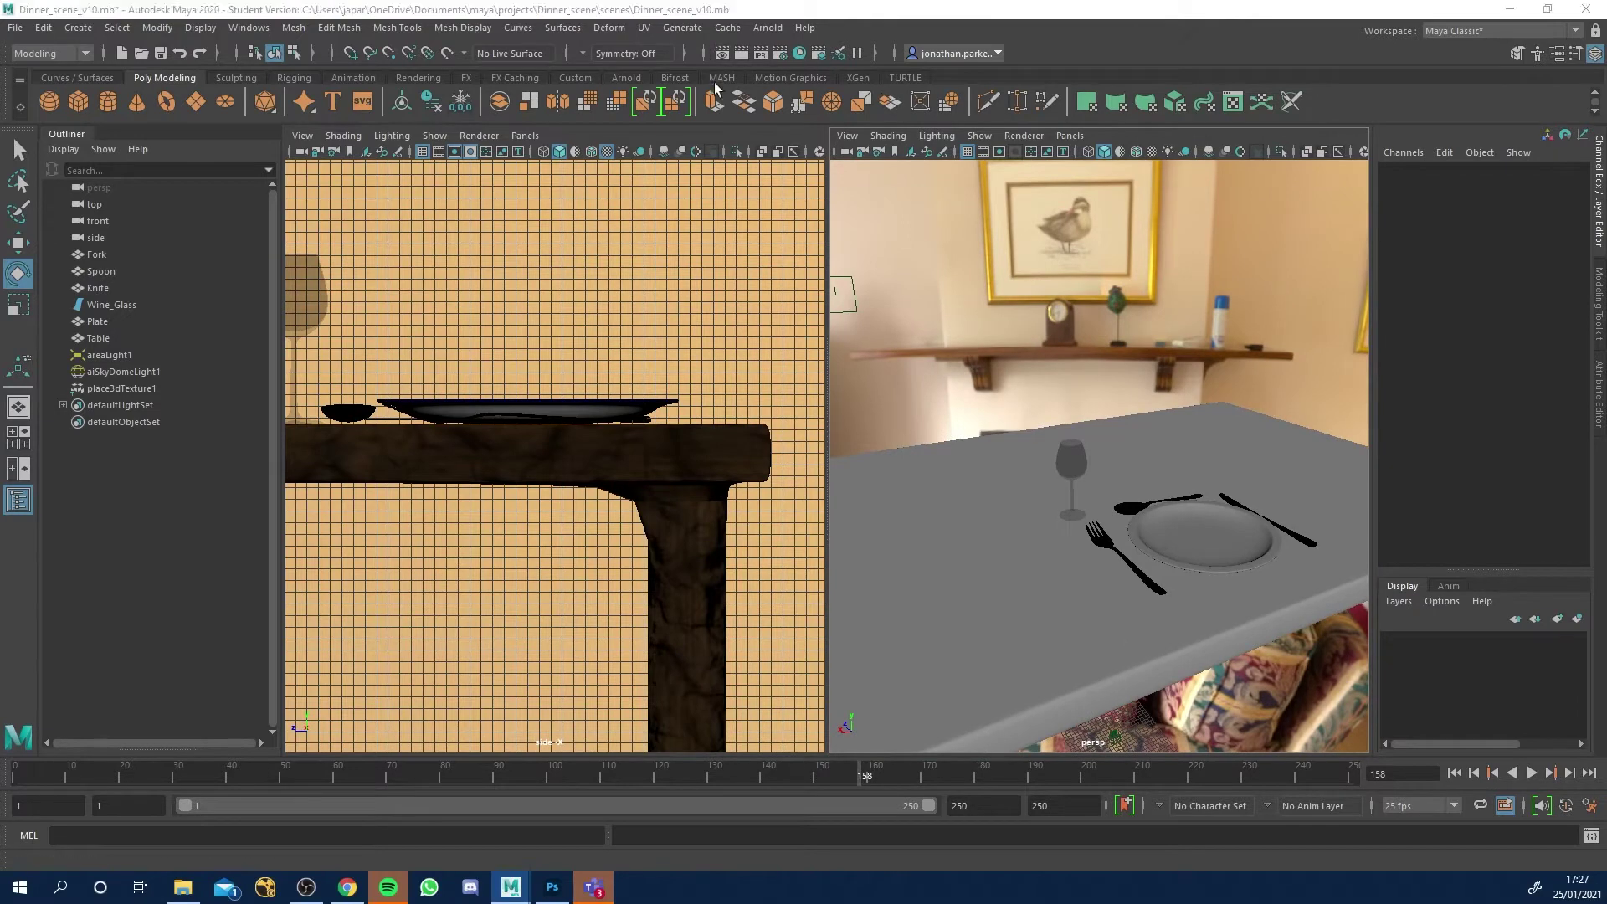
click(721, 53)
drag(517, 67, 556, 97)
click(1058, 463)
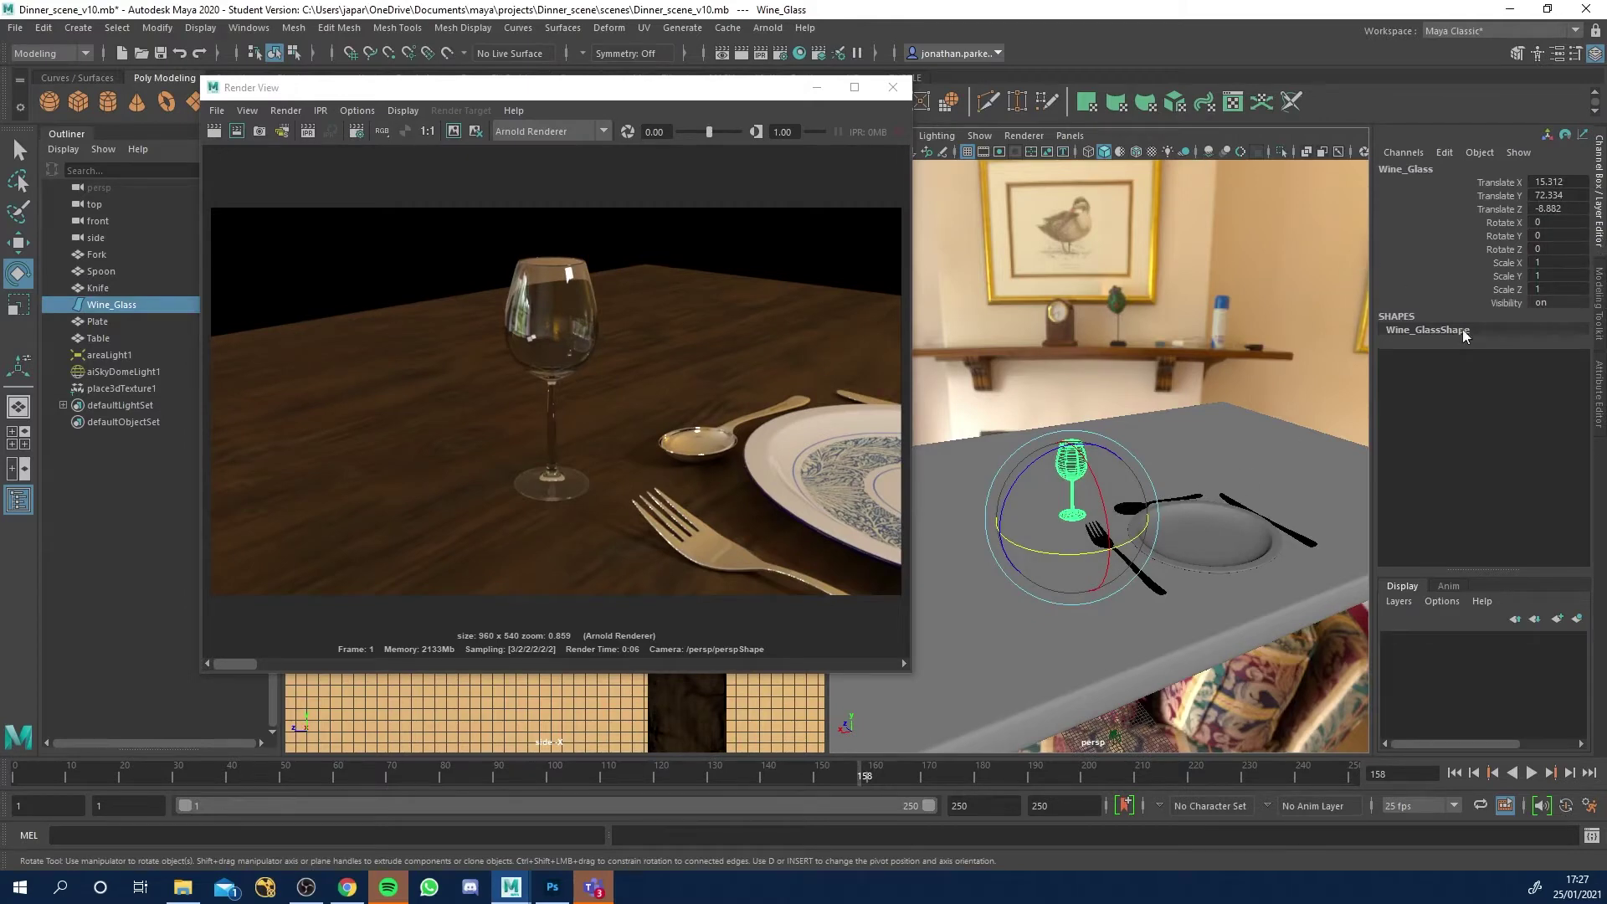
ctrl+click(112, 303)
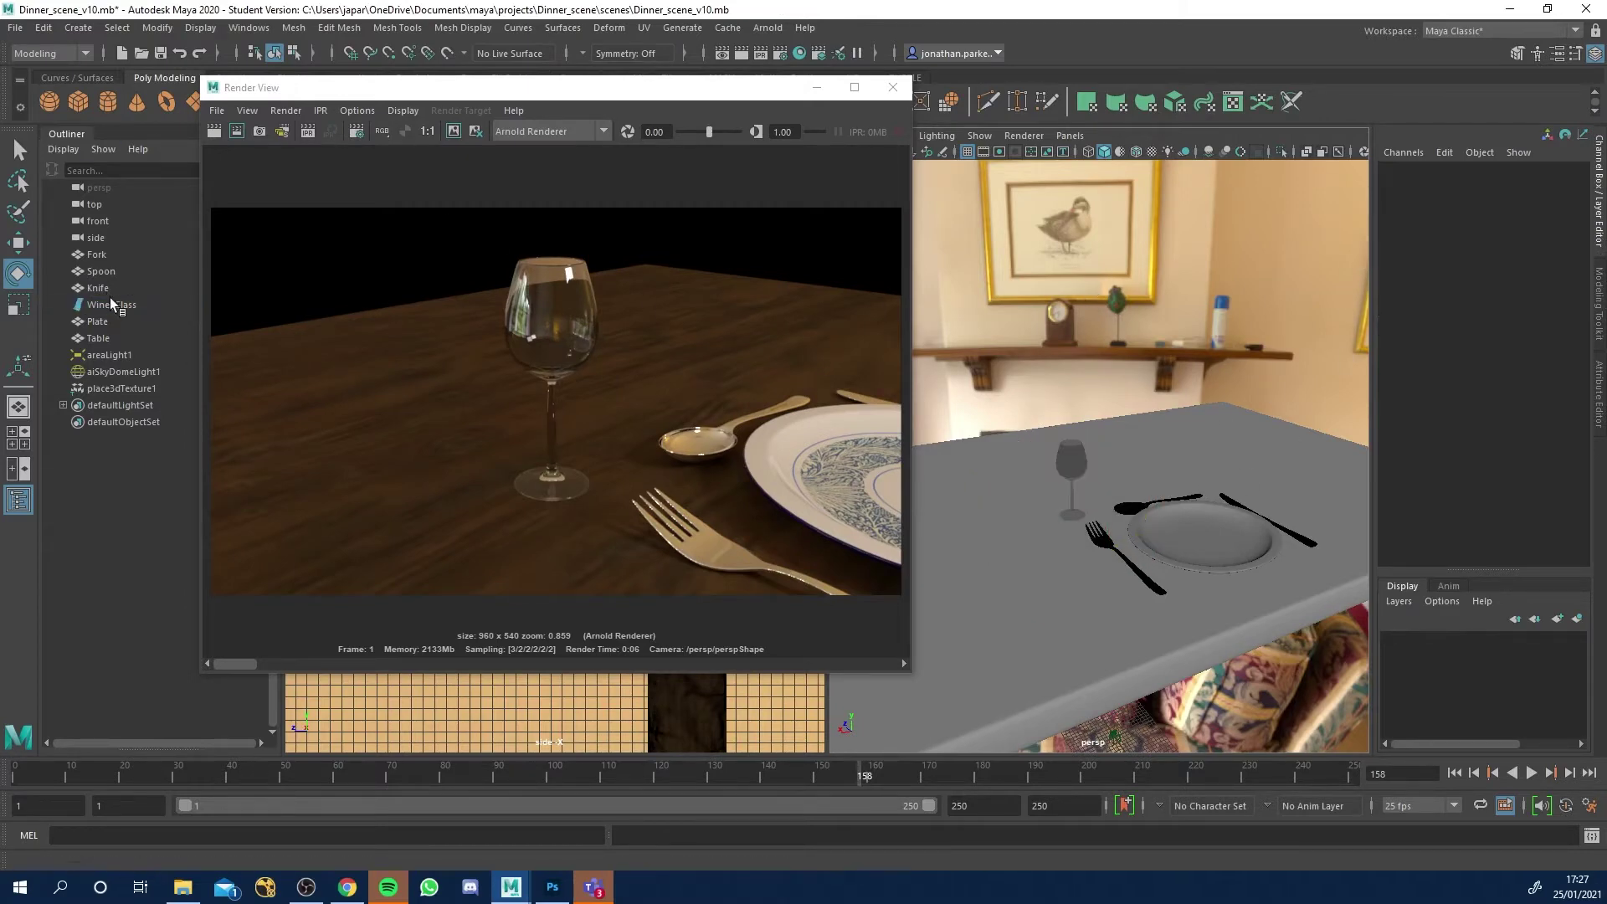
Rotate aiSkyDomeLight1 about Y to about -348 and render the perspective view with the window behind the table.
click(124, 372)
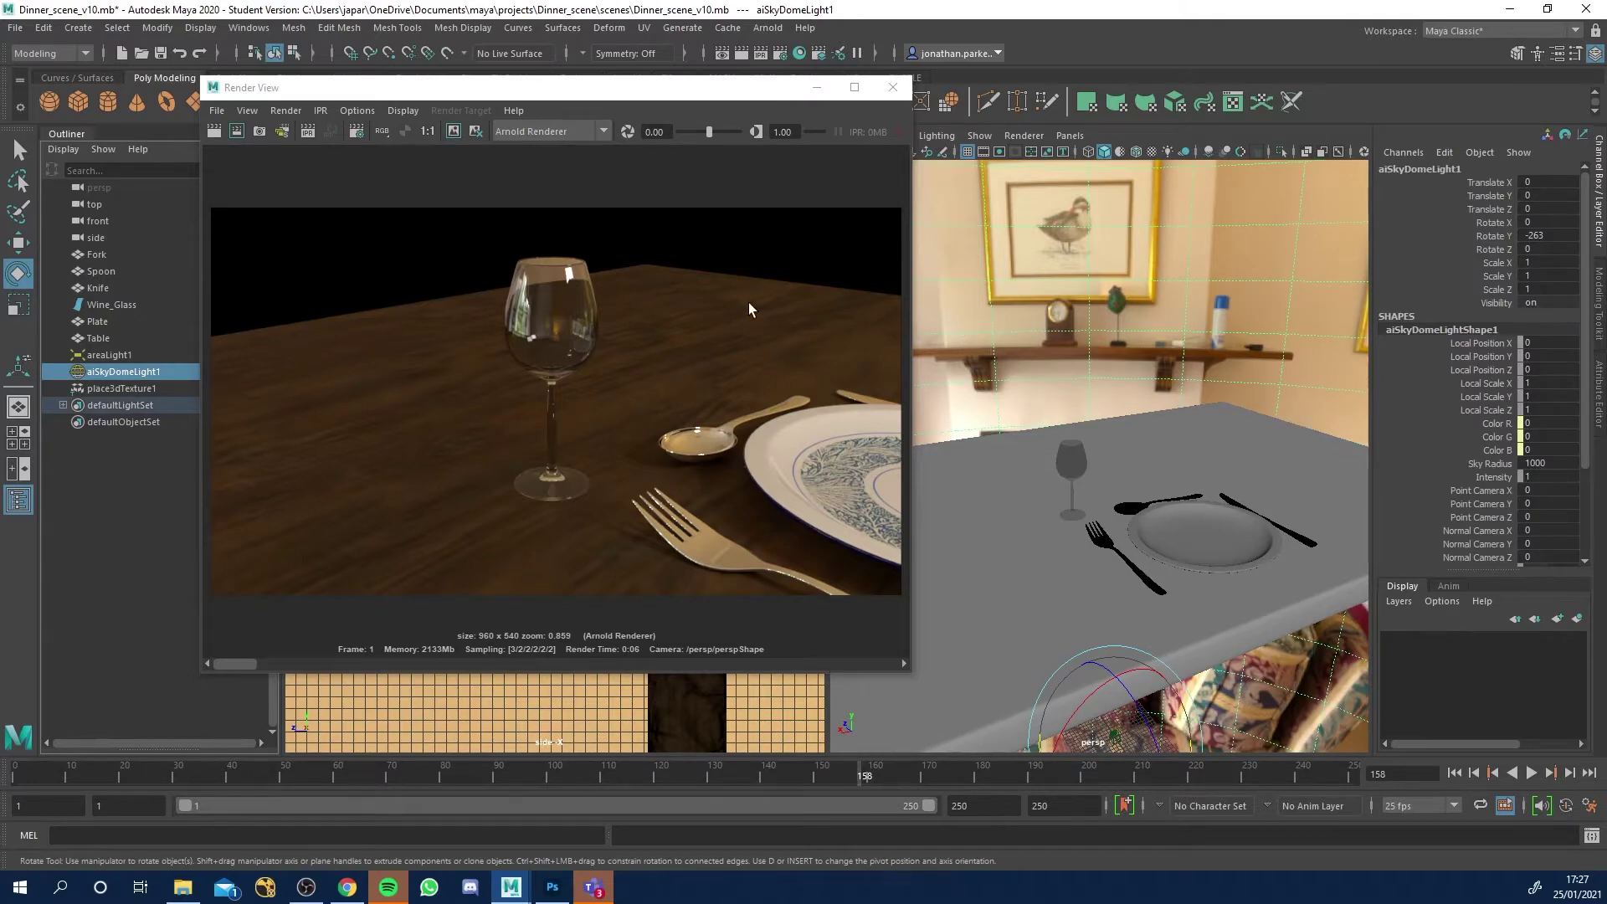
drag(1129, 735, 1019, 556)
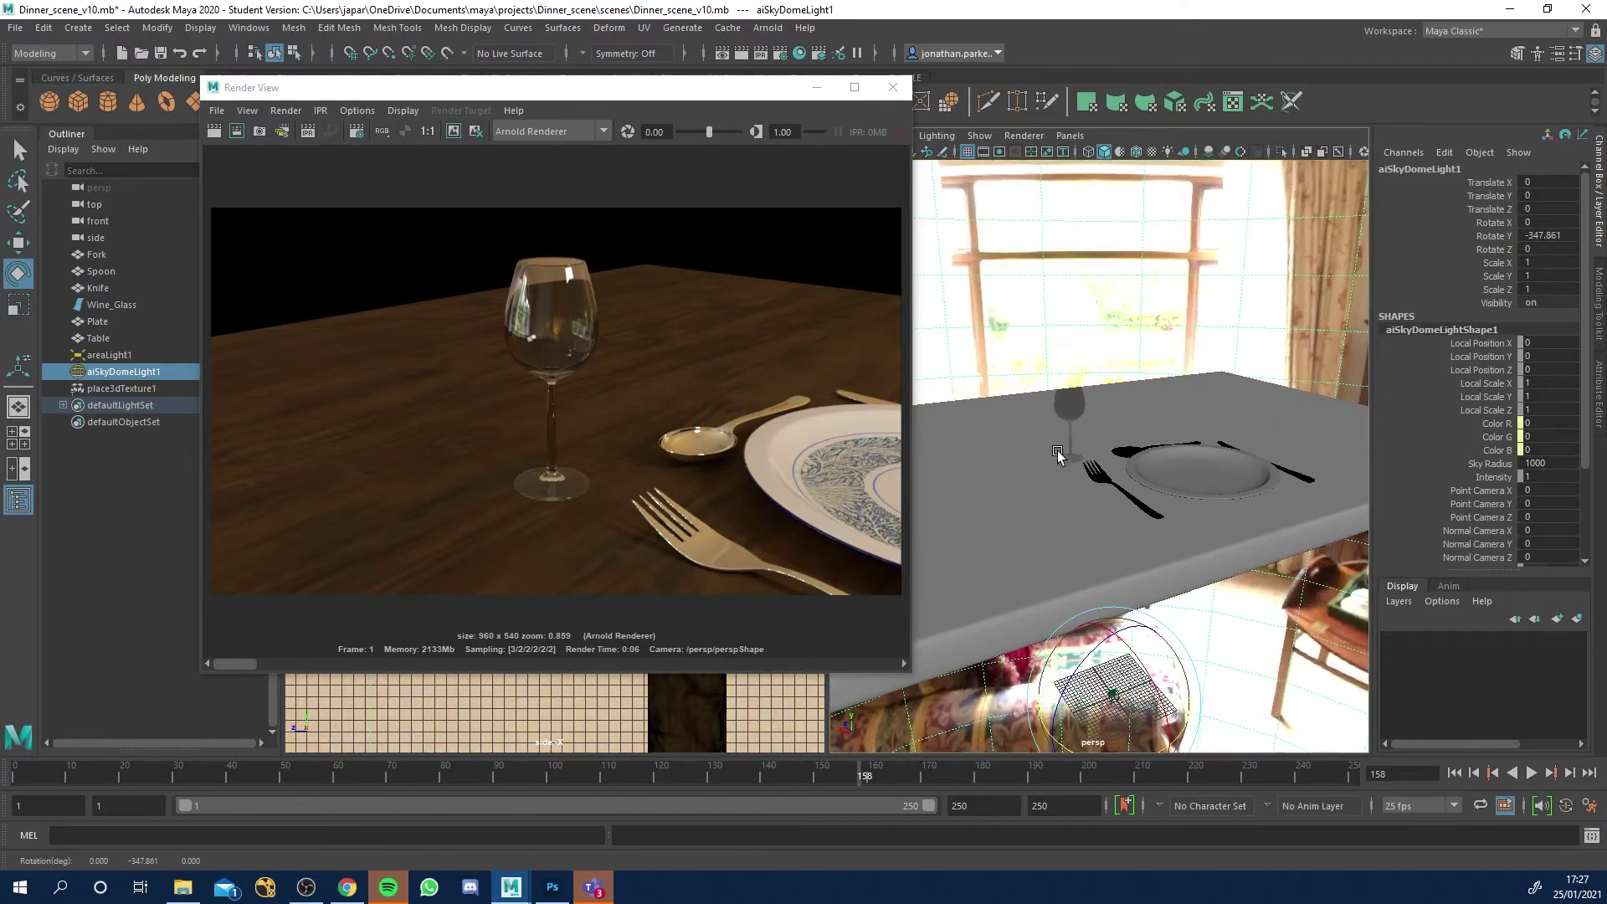
click(221, 133)
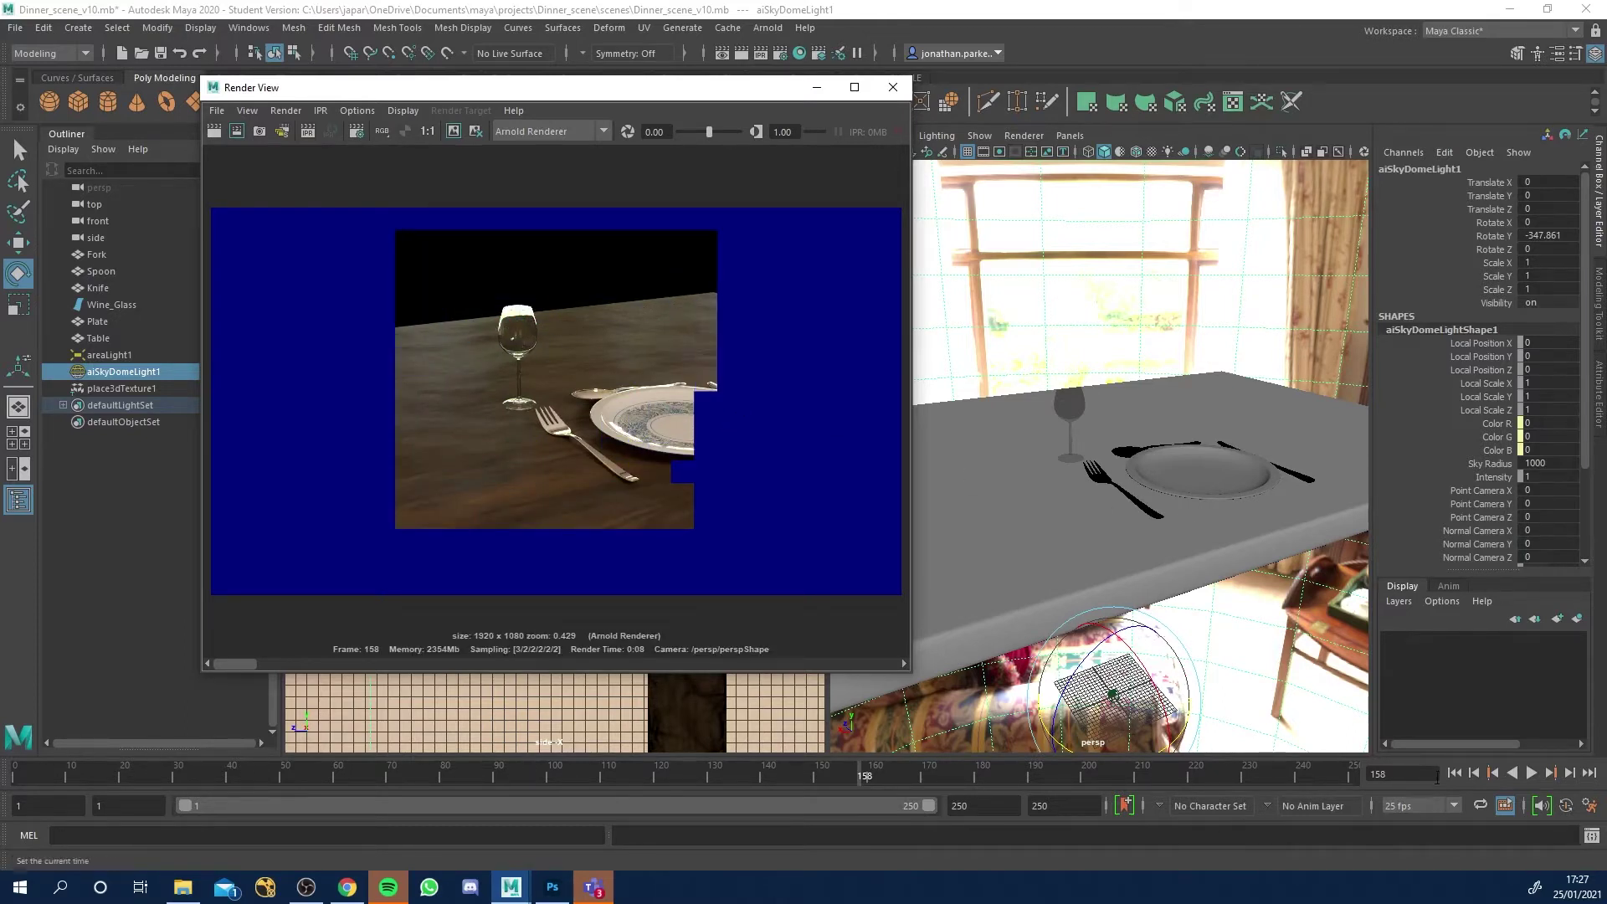
Undo the sky dome light's rotation and render the perspective view again.
click(1177, 725)
key(ctrl+z)
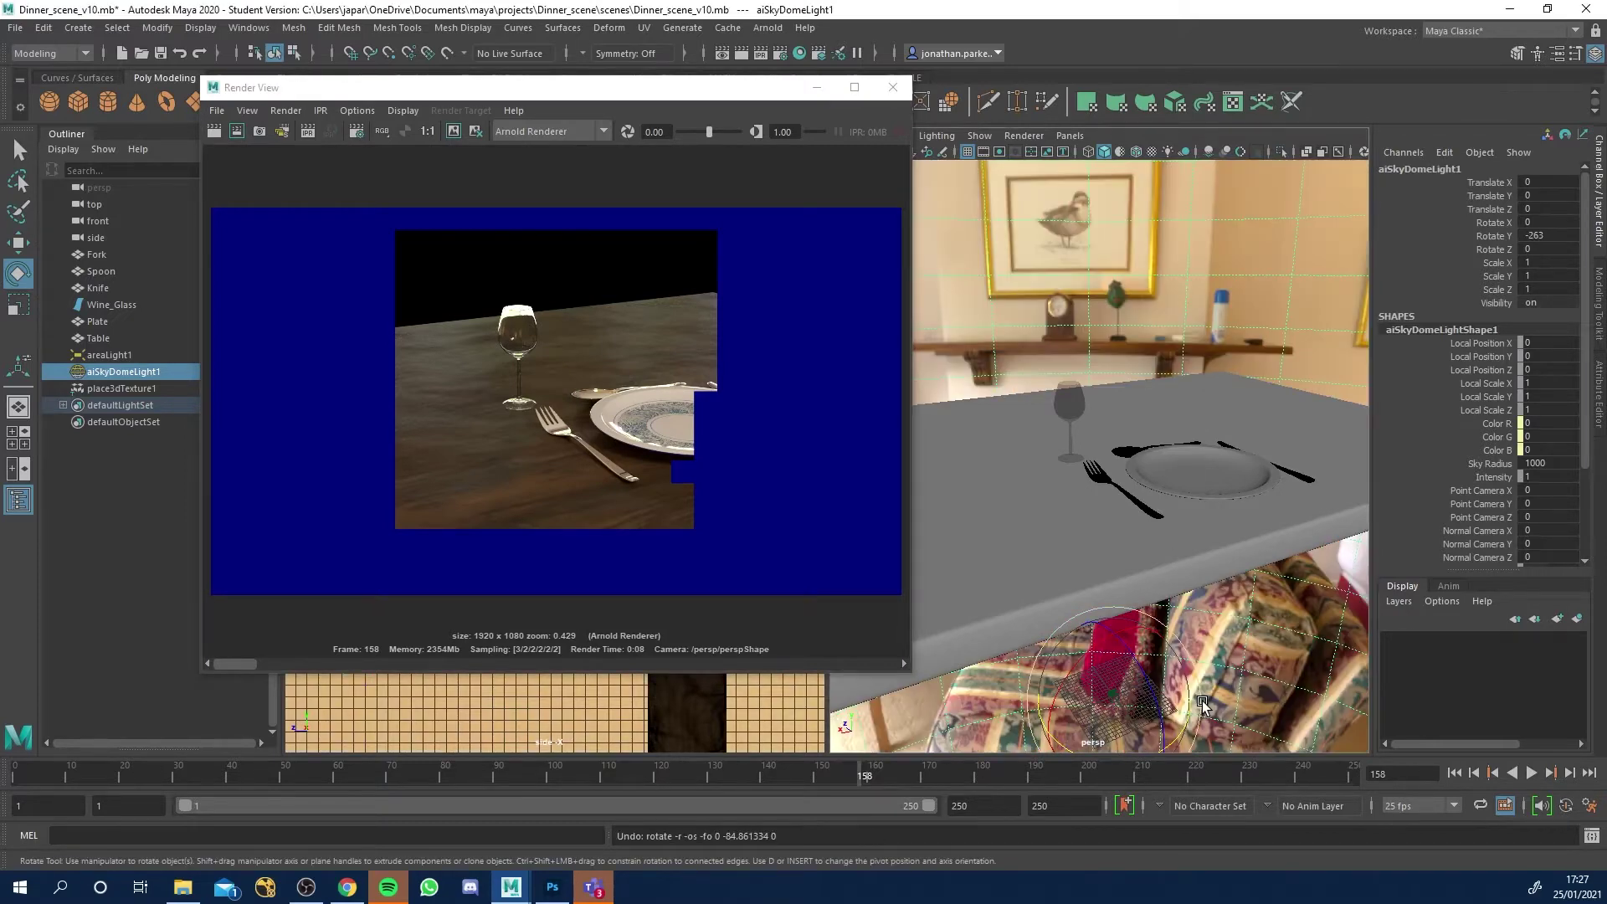
click(214, 130)
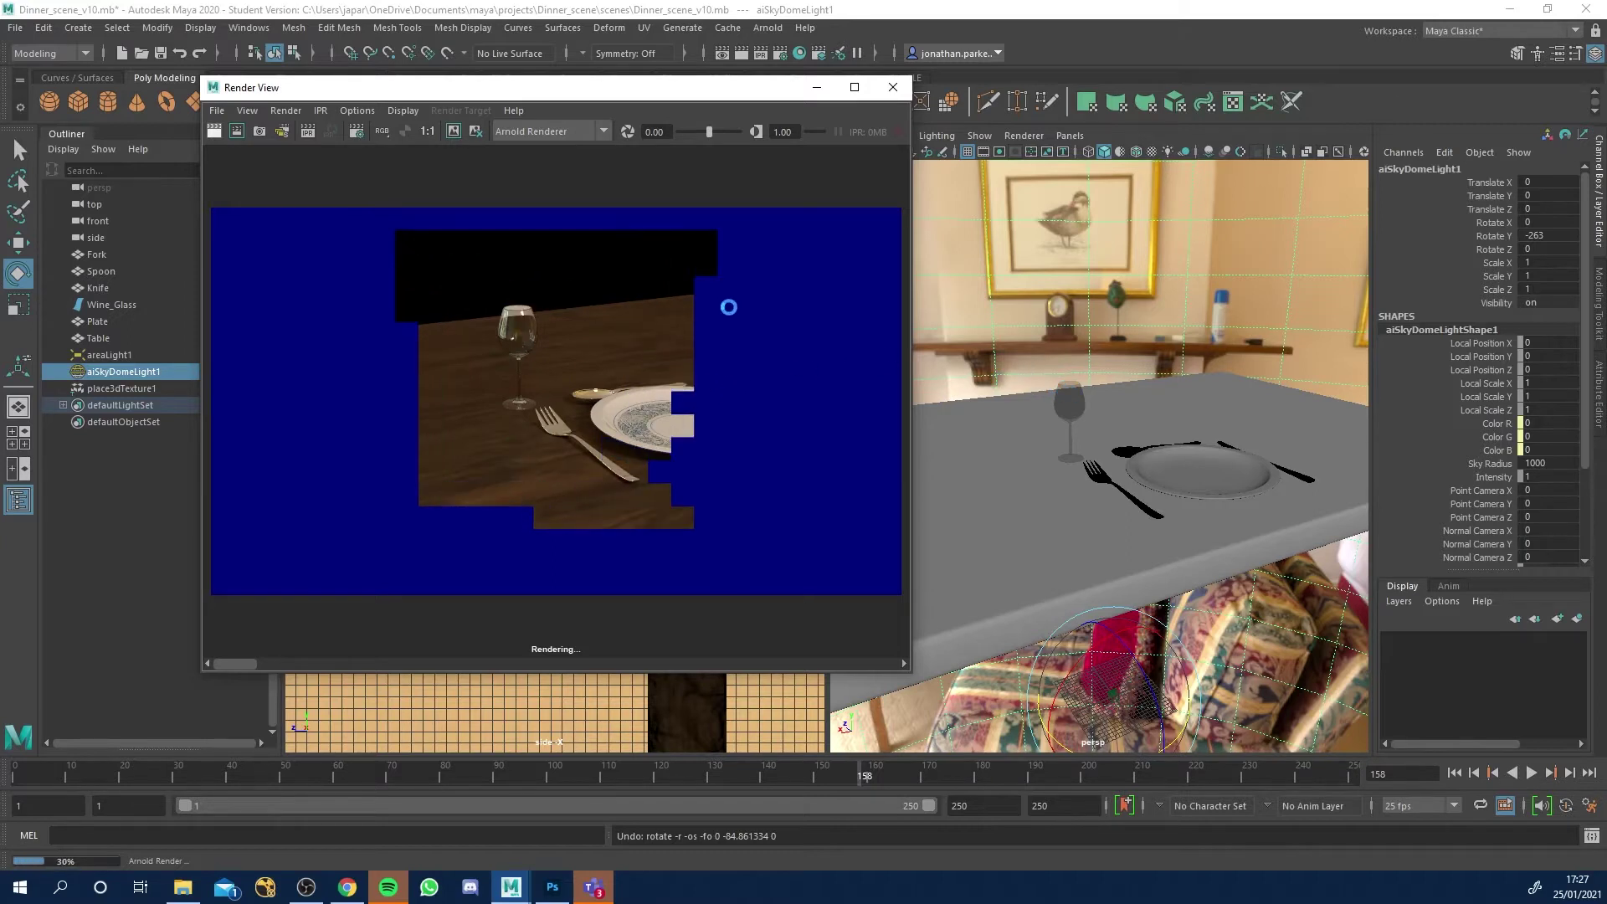
Inspect the wine glass's aiStandardSurface4 material attributes, including its transmission settings, and minimise the Render View.
click(1070, 408)
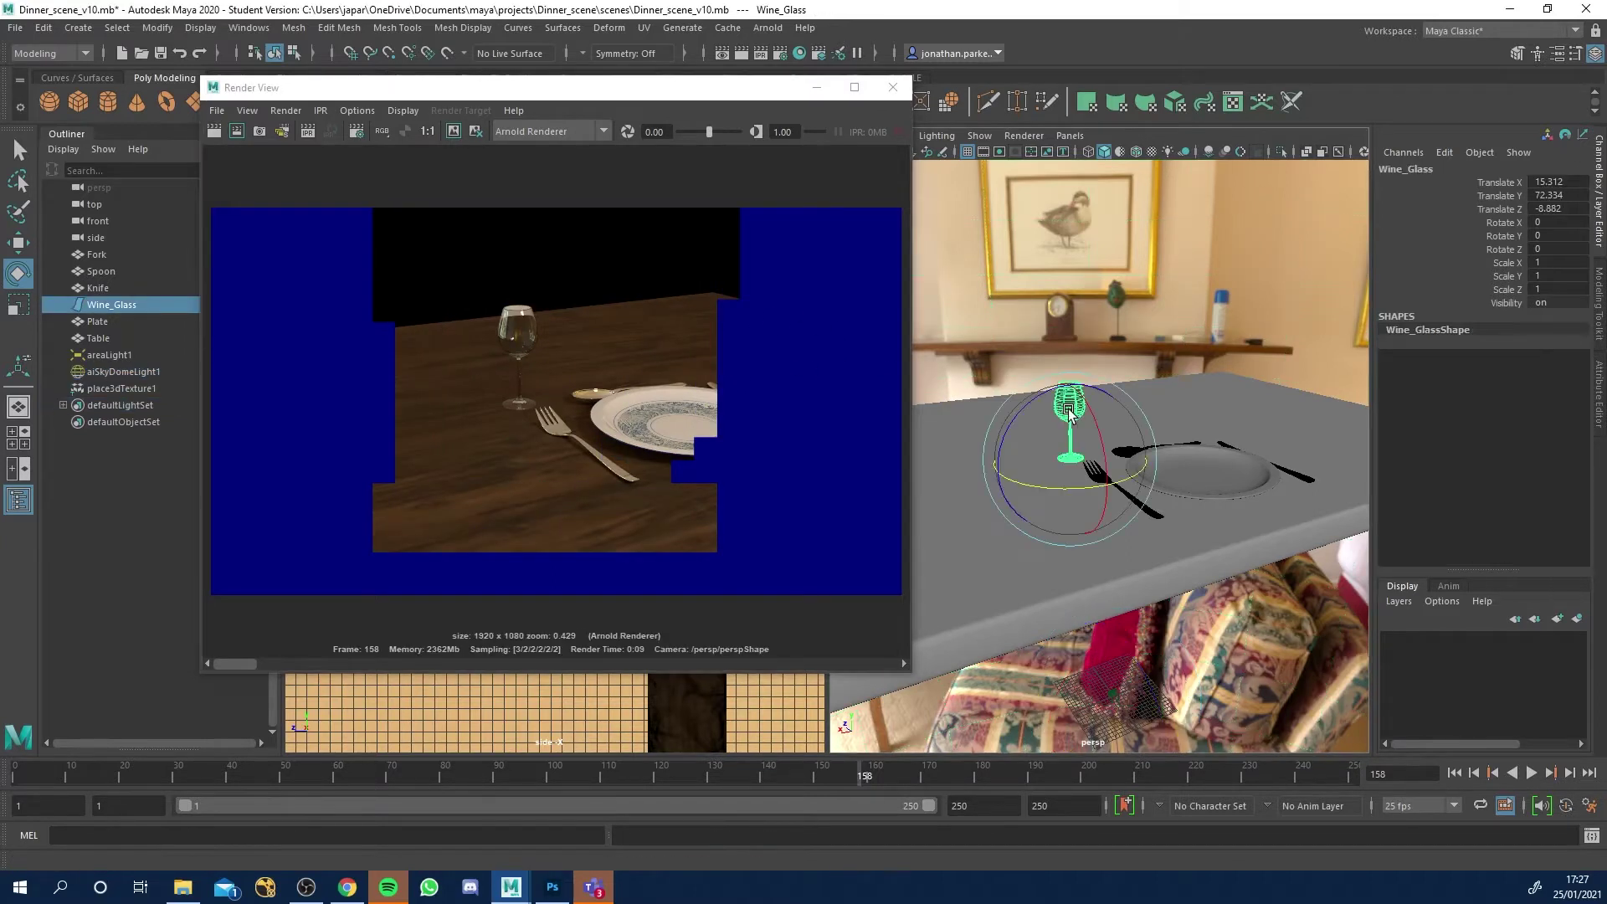
right_click(1070, 410)
click(1061, 784)
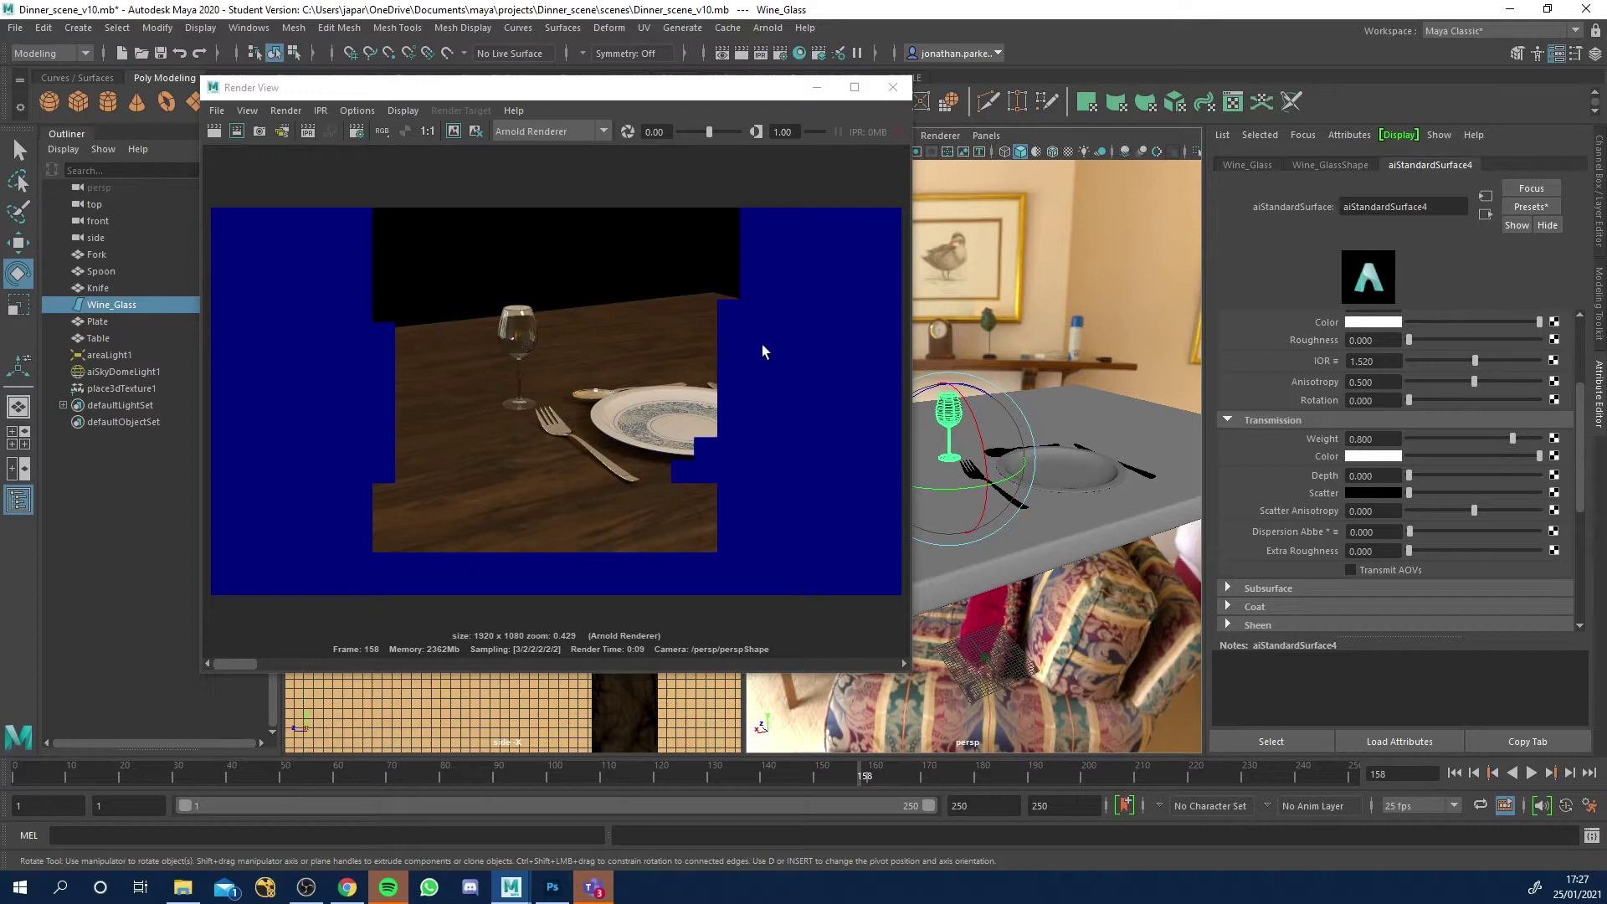
click(817, 88)
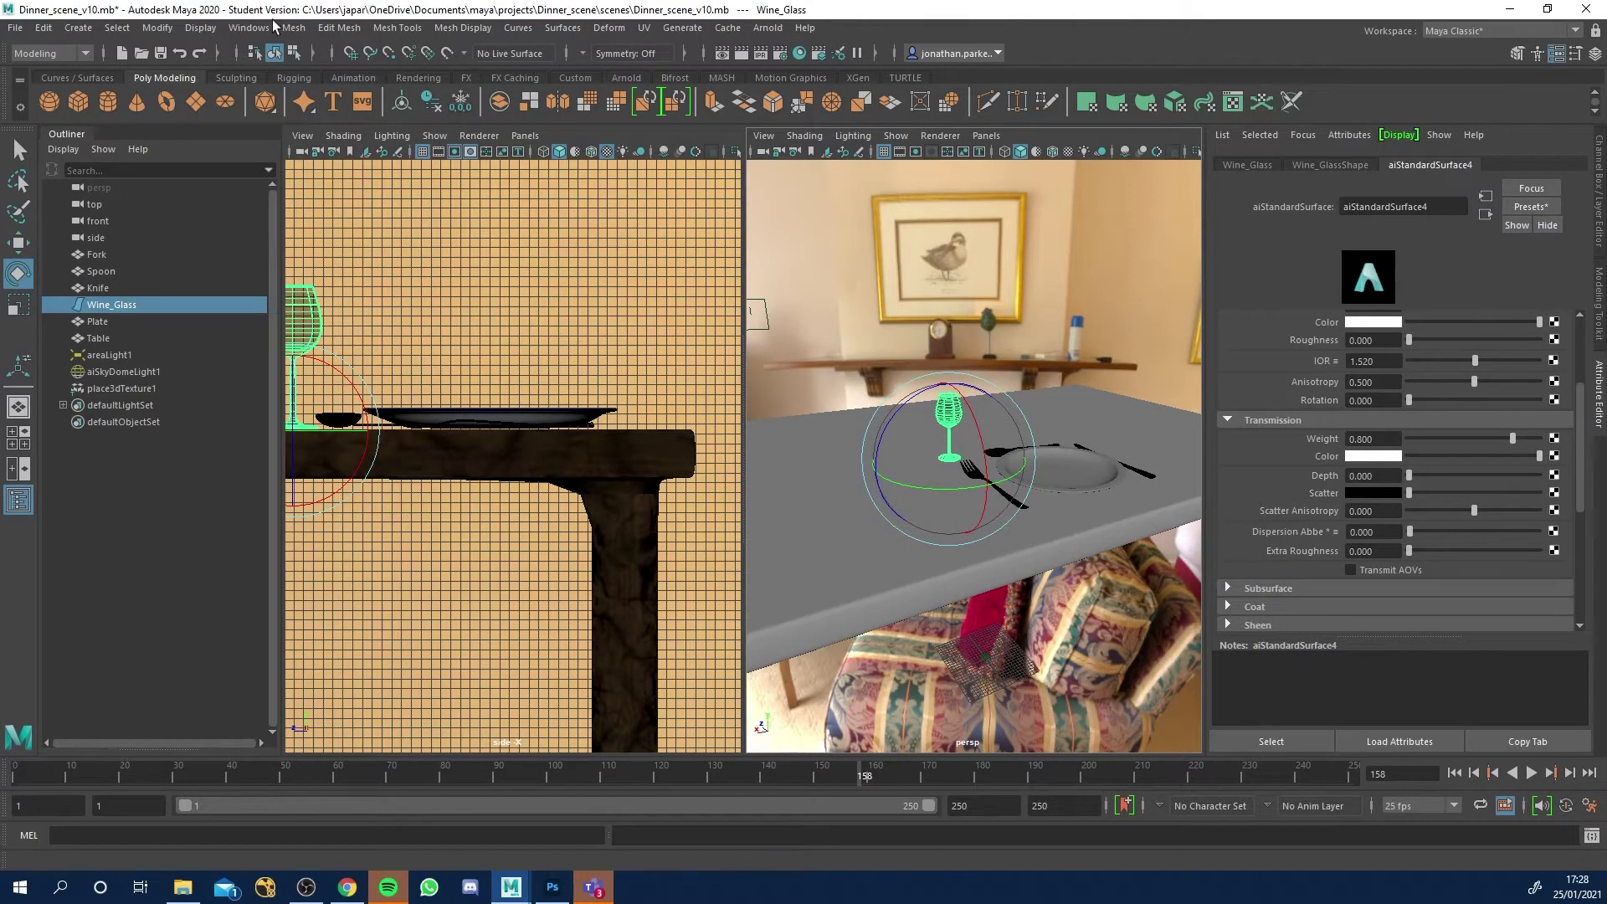
Create a new standard camera and look through camera1 in the viewport that shows the side view.
click(78, 28)
mouse_move(117, 107)
mouse_move(118, 143)
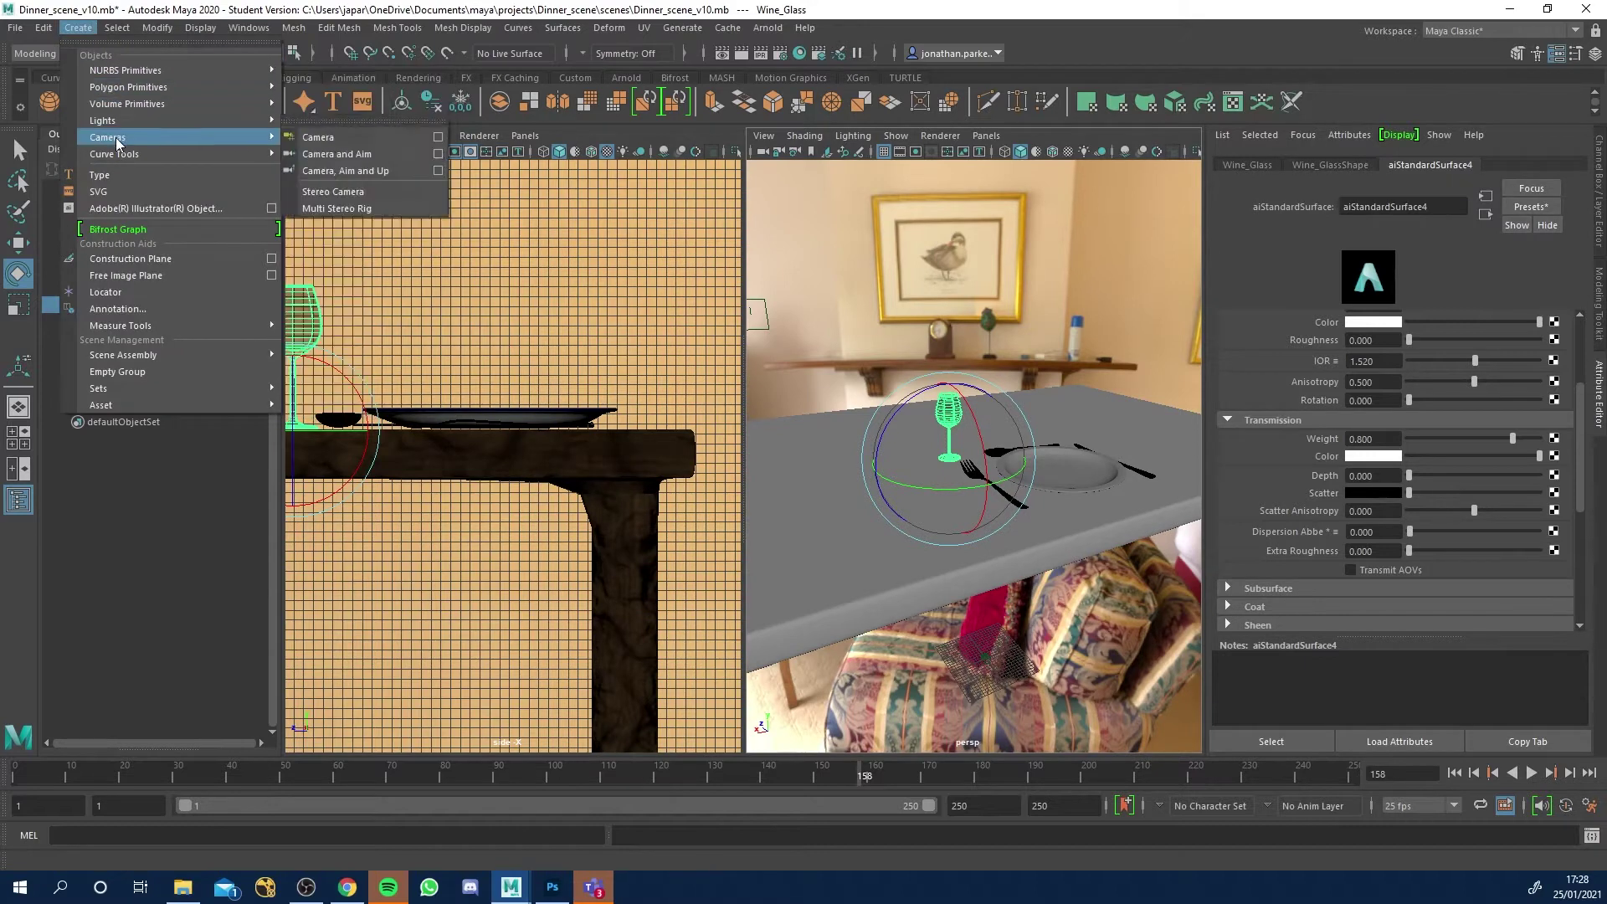
click(338, 137)
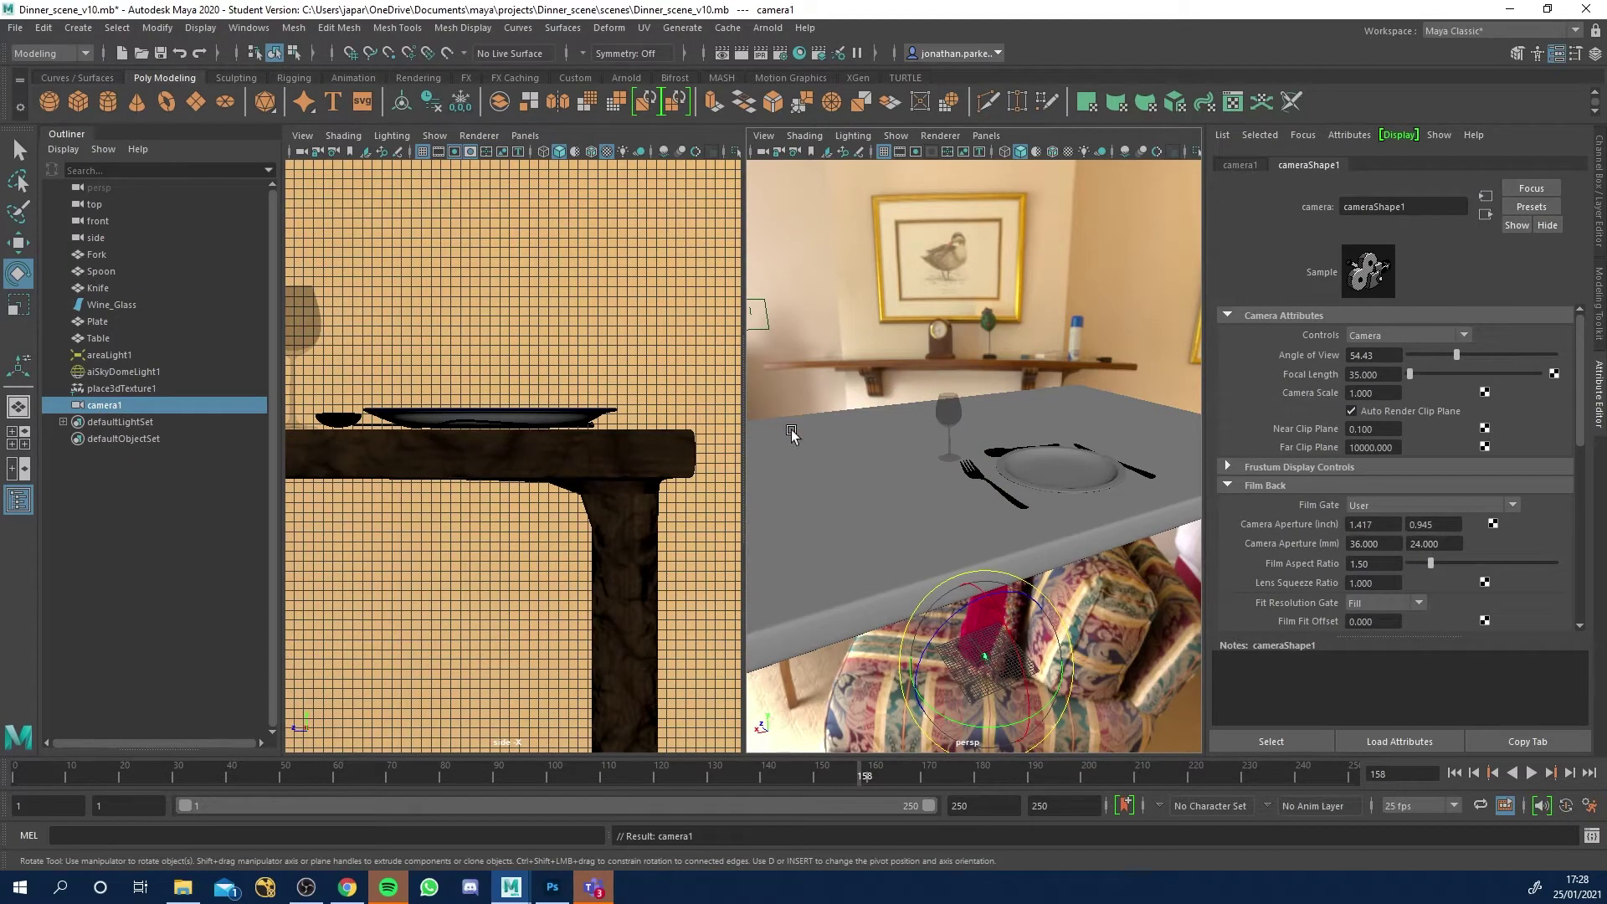
click(525, 135)
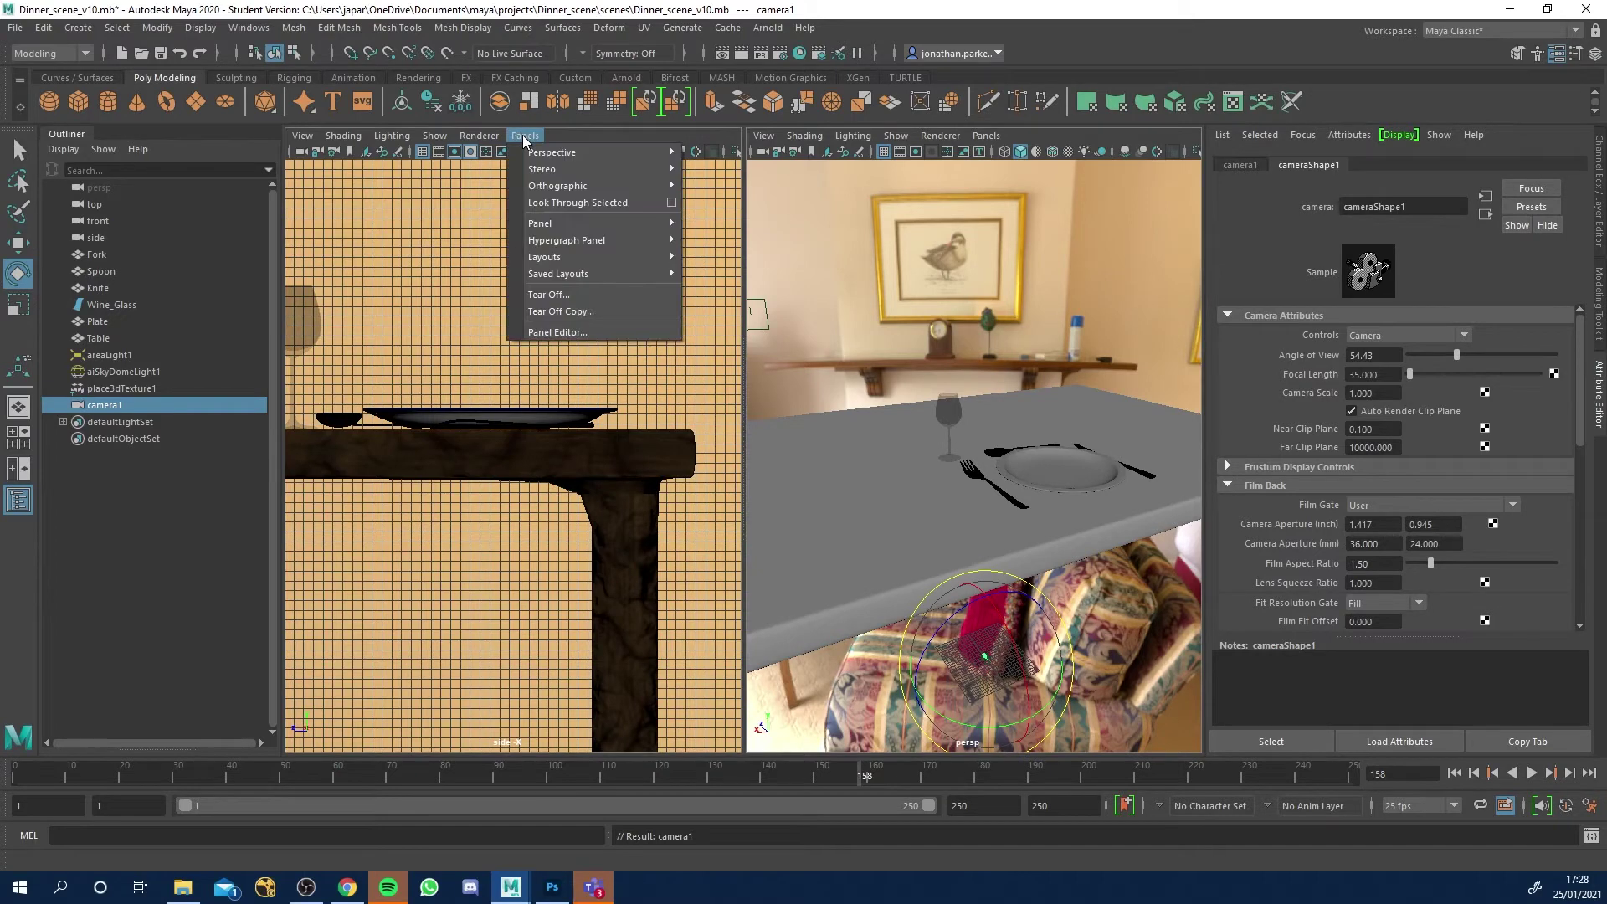
mouse_move(536, 152)
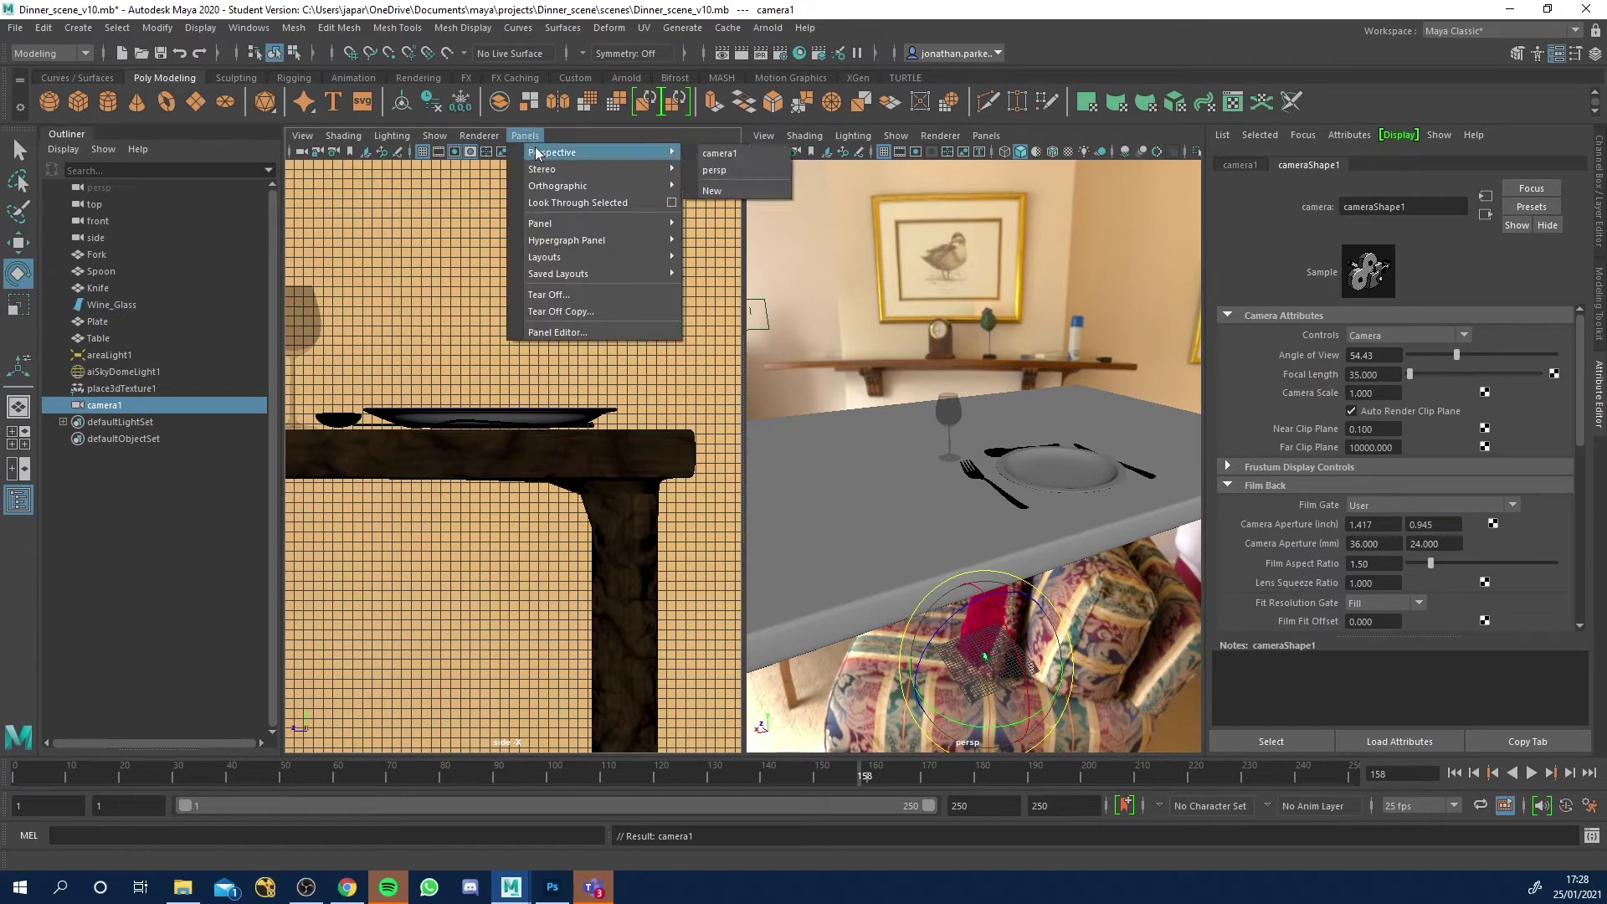
click(720, 153)
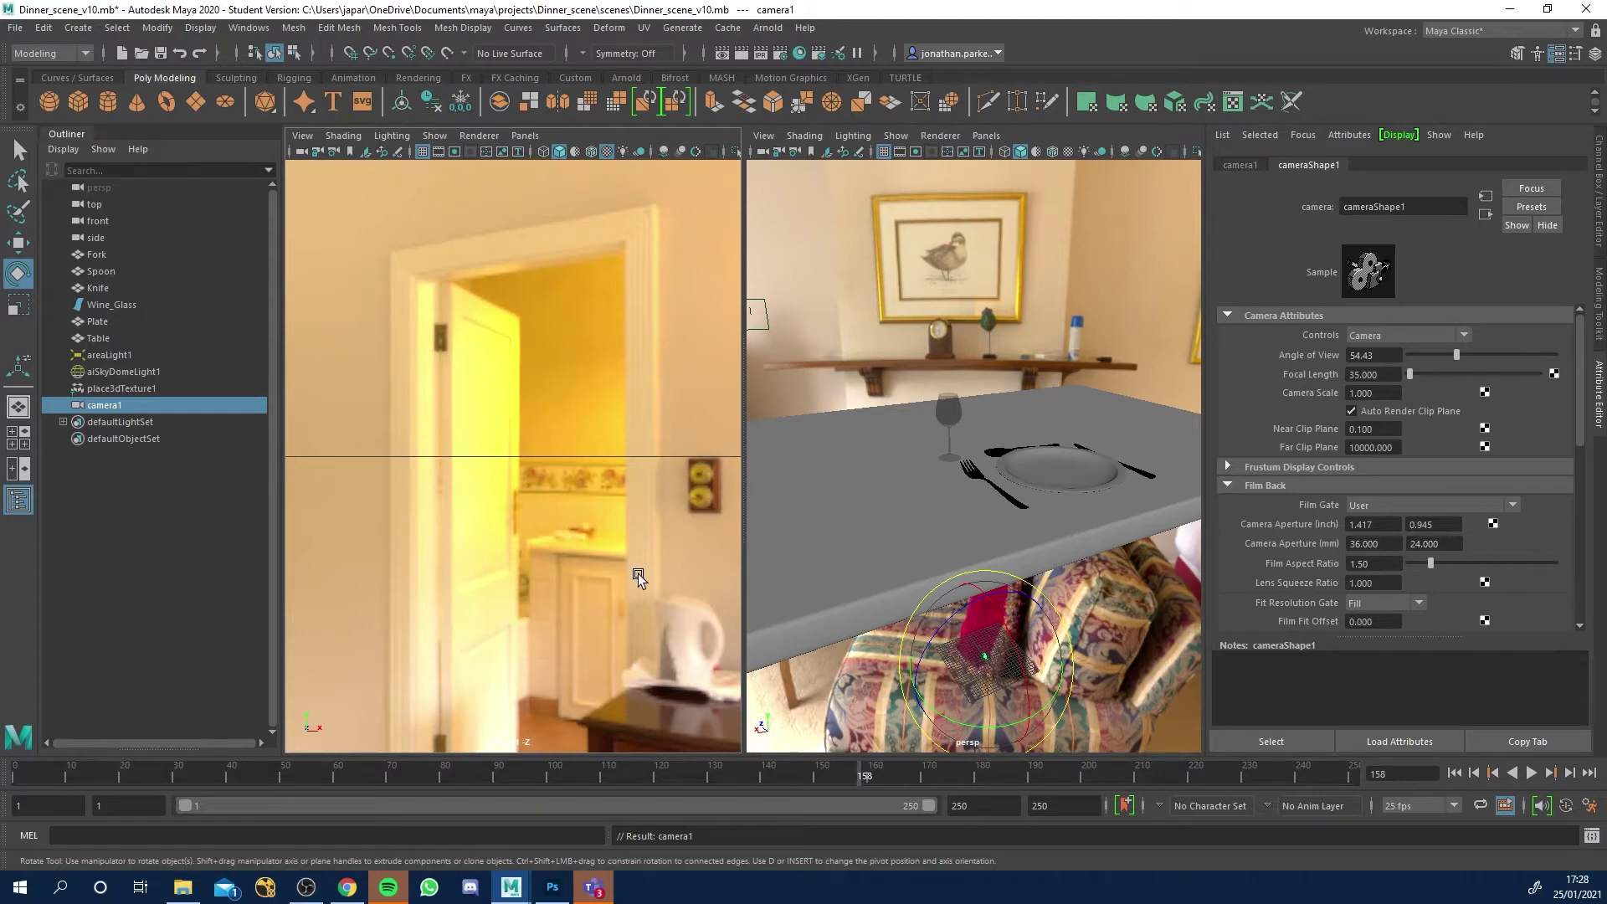
Position camera1 to frame the whole table with the plate from above, and widen its viewport.
drag(1045, 623, 960, 675)
alt+drag(567, 473, 565, 556)
alt+right_drag(565, 556, 569, 532)
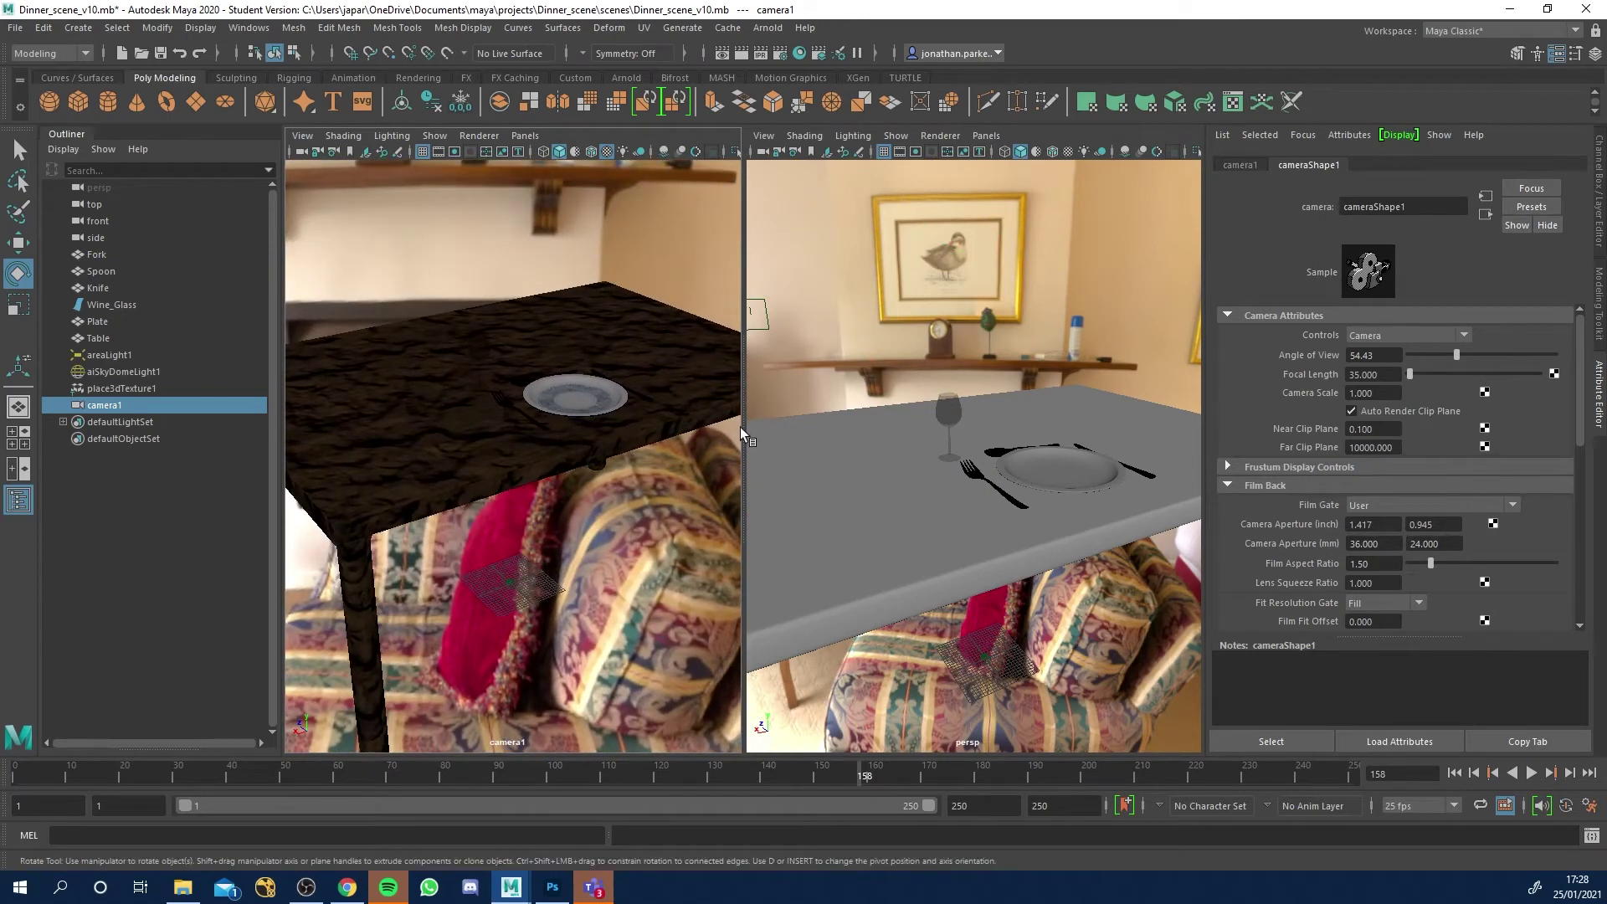
drag(743, 427, 995, 427)
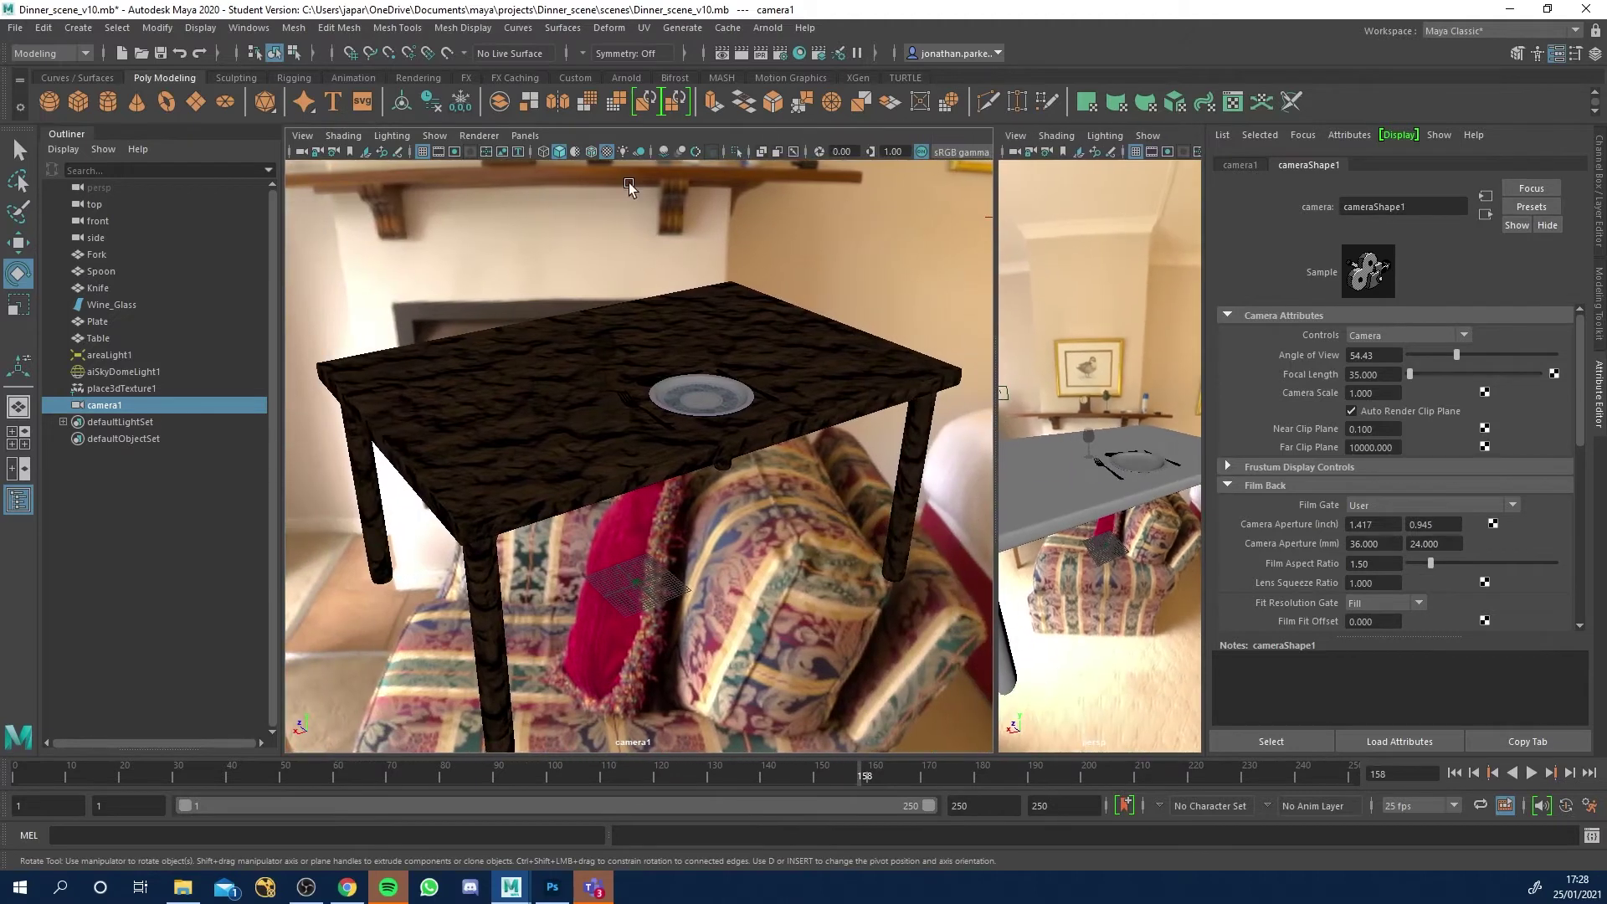
alt+drag(720, 400, 727, 395)
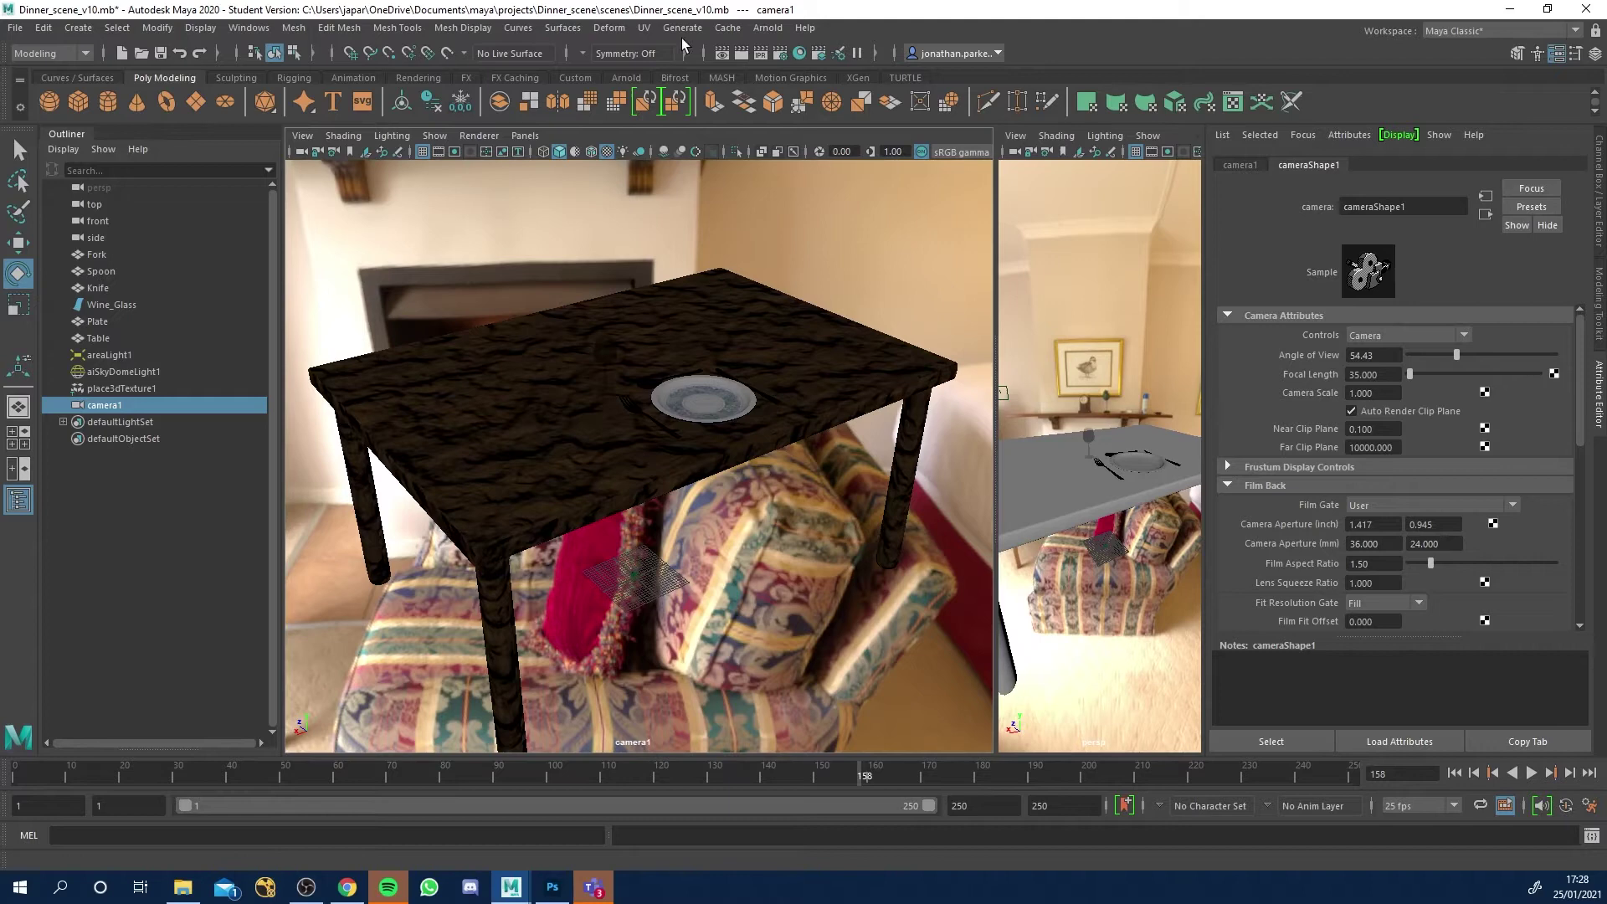
Set the image size preset to HD_1080 in the render settings and close them.
click(781, 53)
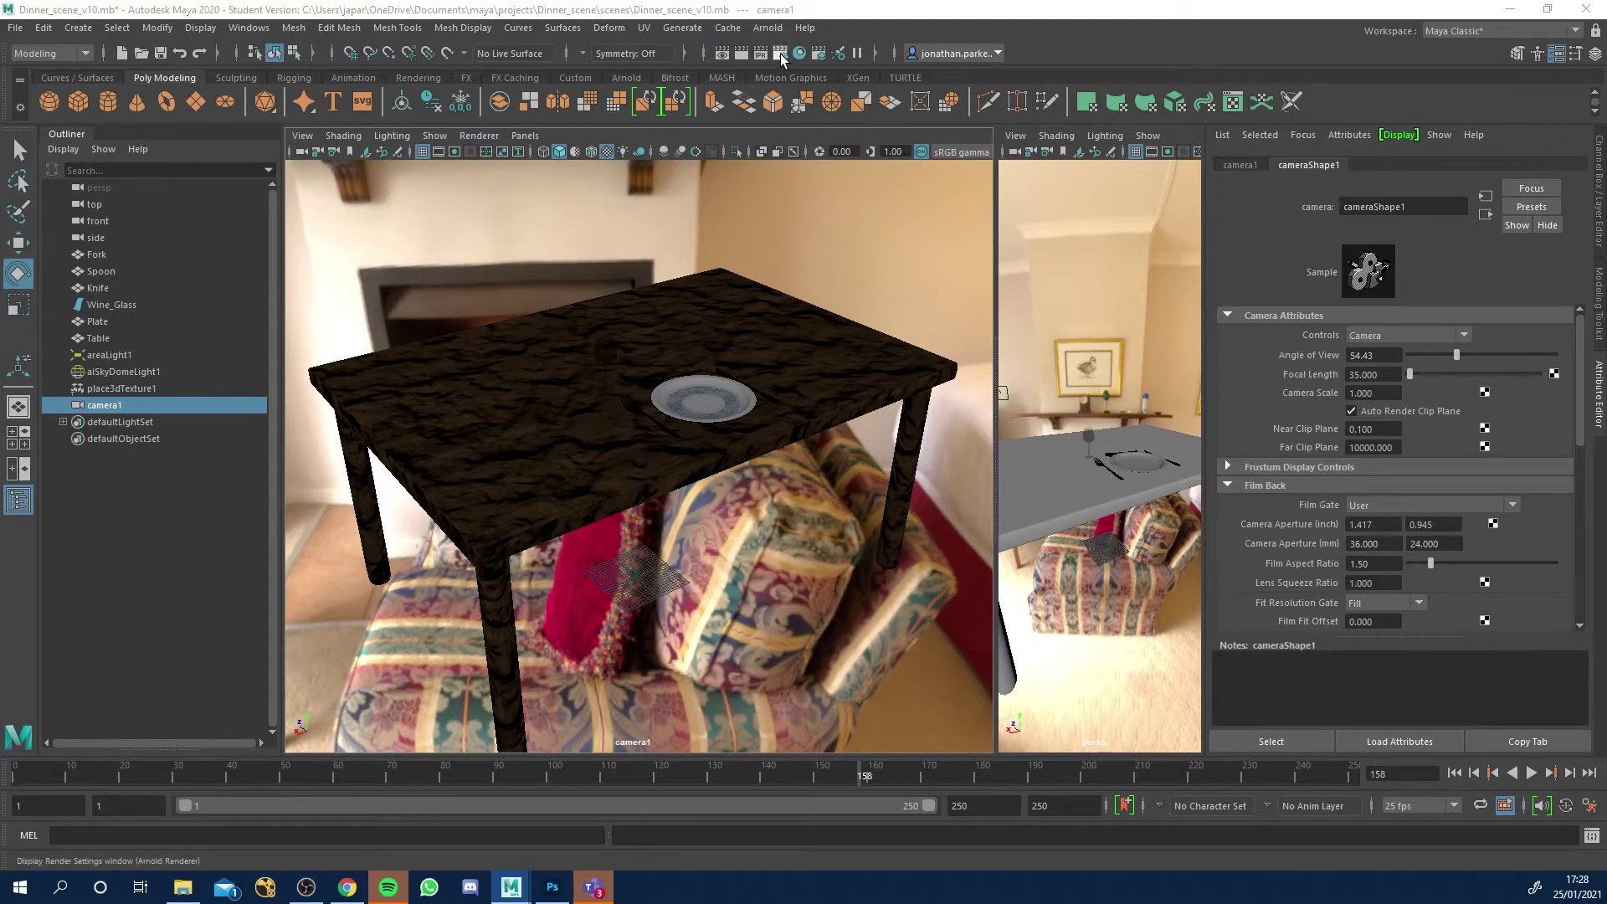
drag(1591, 125, 785, 130)
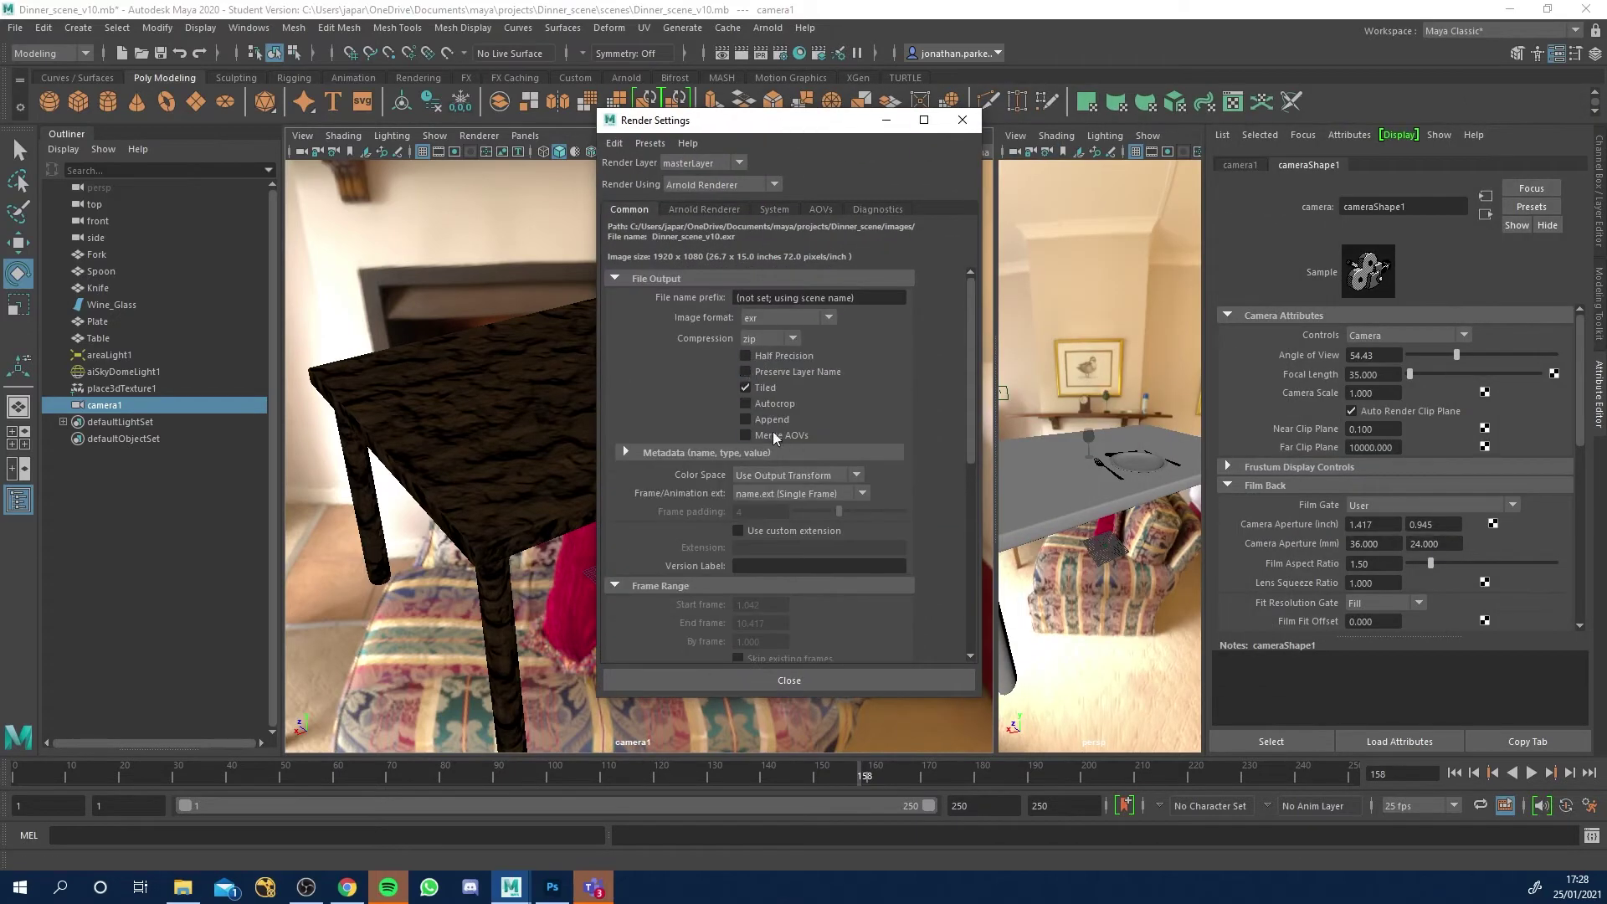
scroll(722, 451, down, 3)
scroll(723, 448, down, 8)
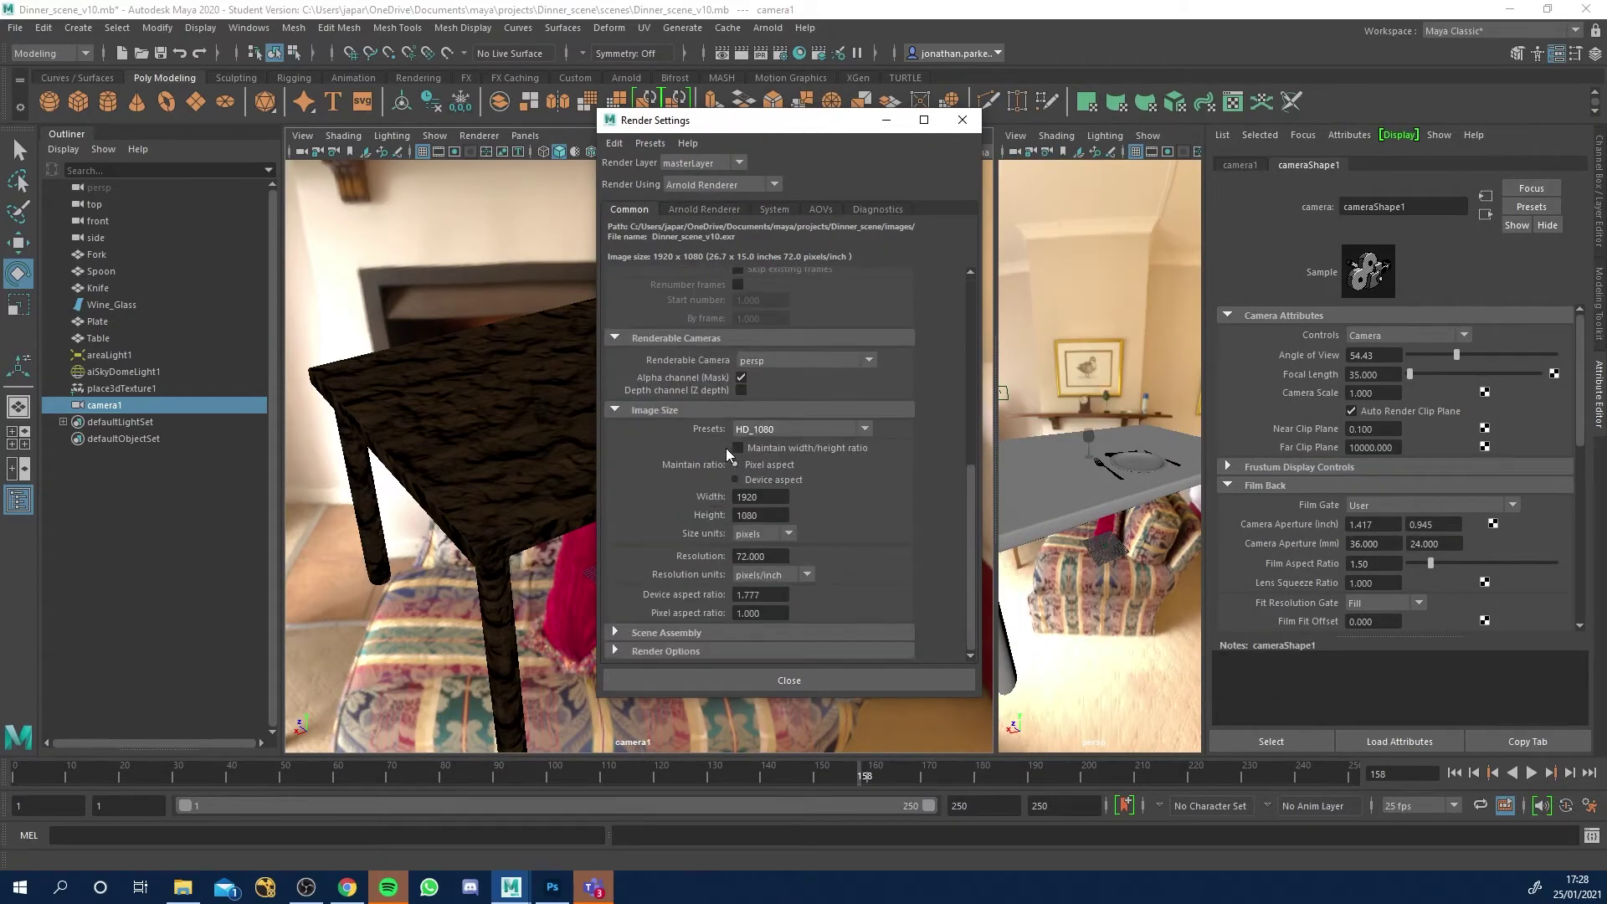
click(760, 429)
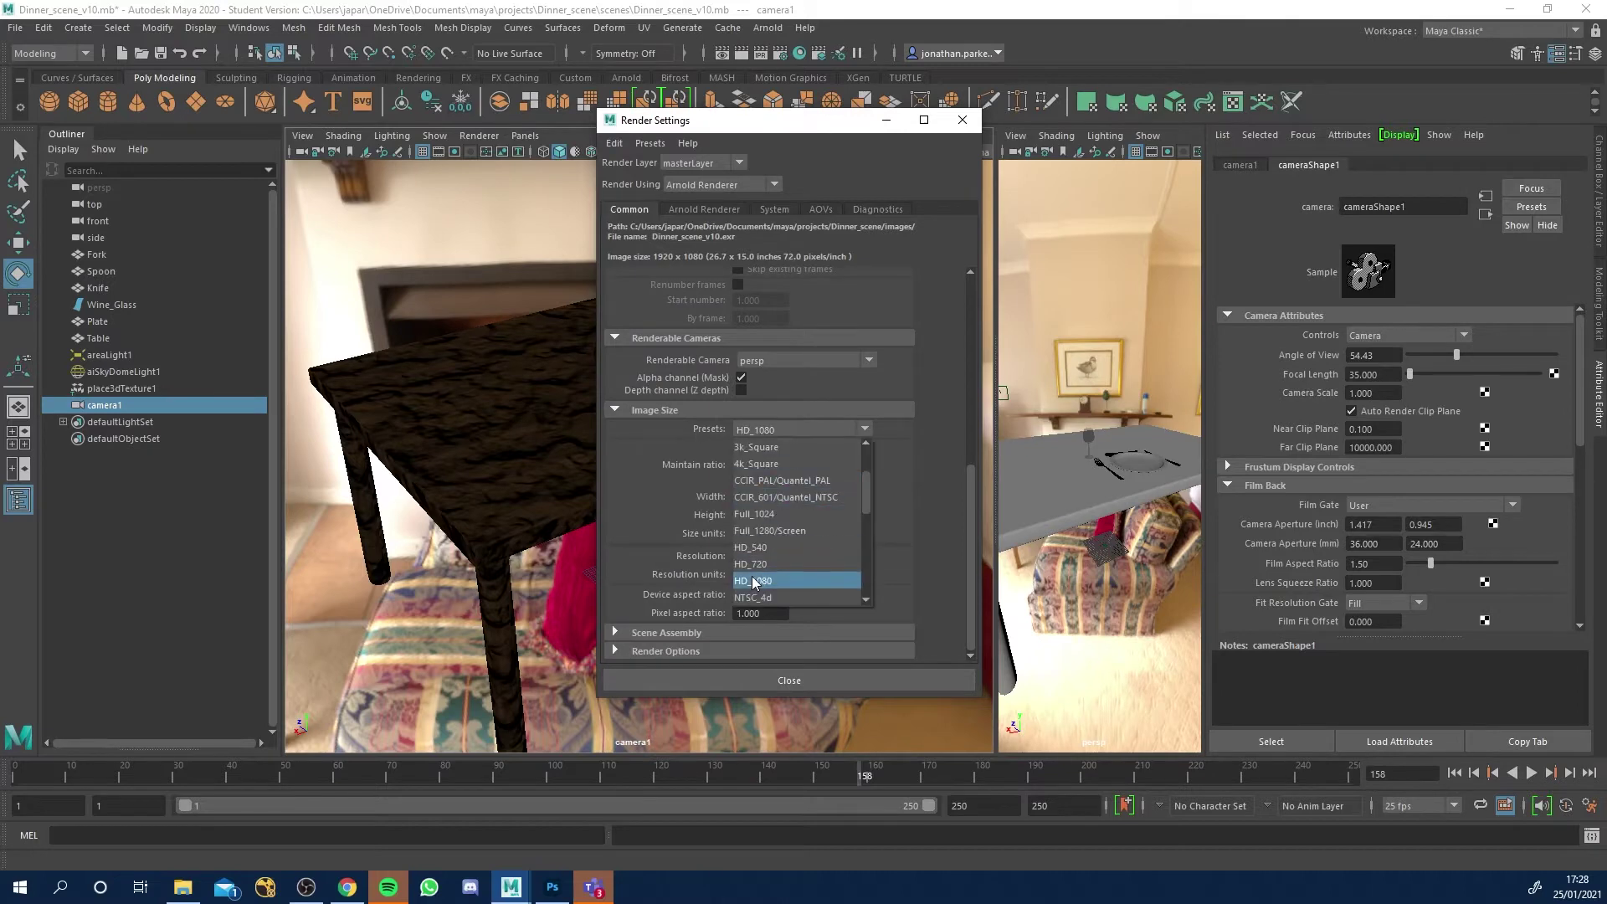
click(772, 581)
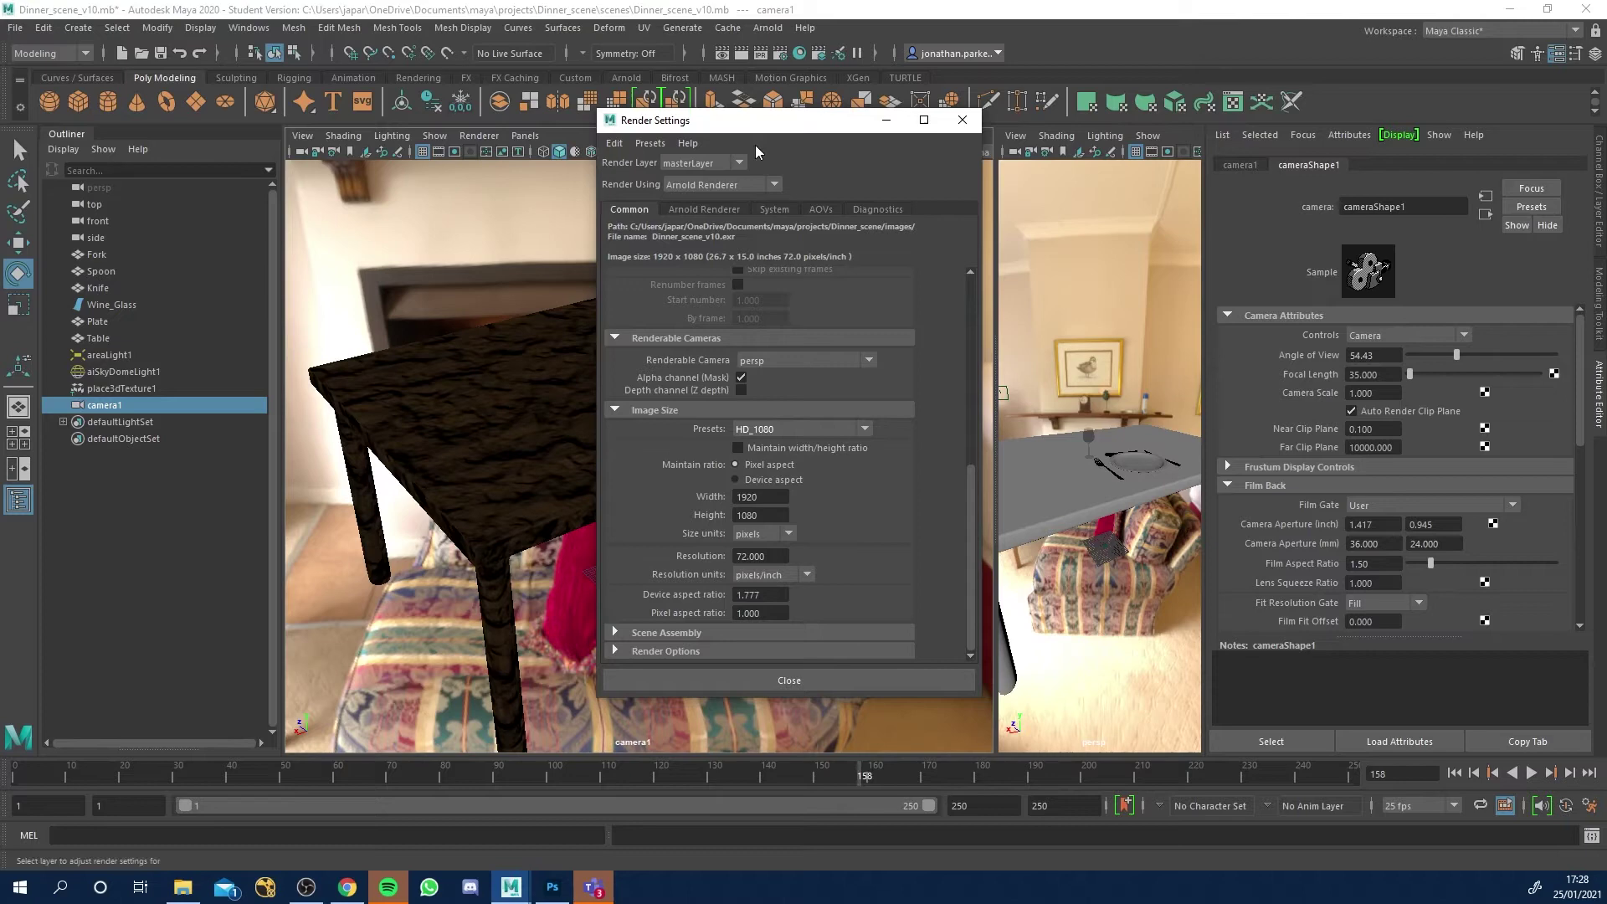
click(962, 120)
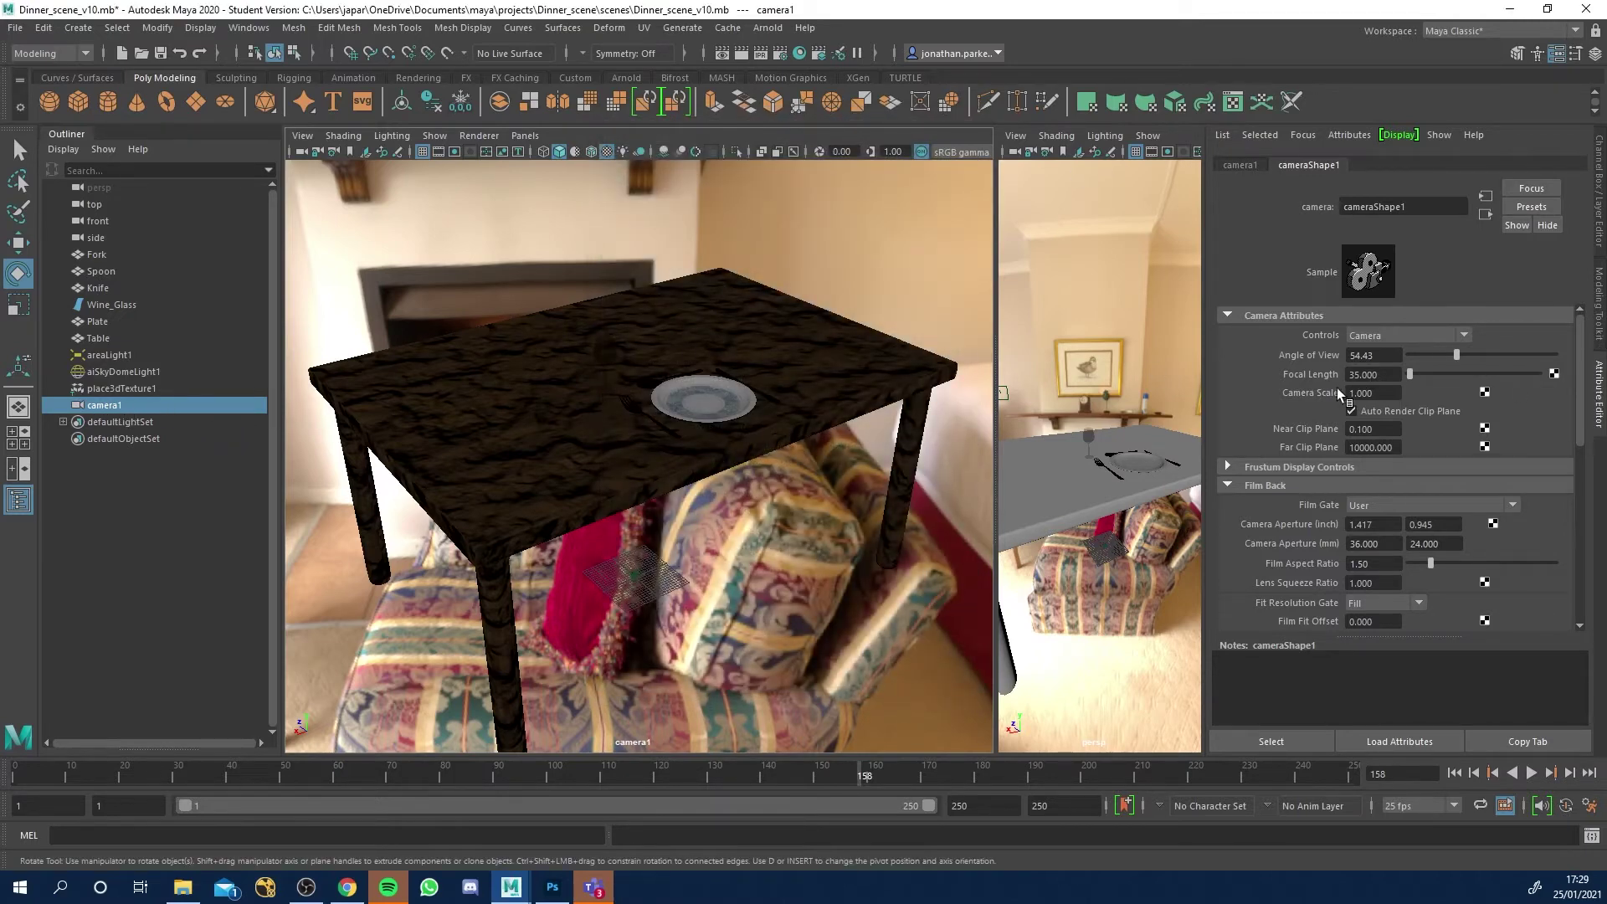
Try a focal length of 50 on camera1, and set it back to 35.
click(1362, 377)
text(50)
key(Return)
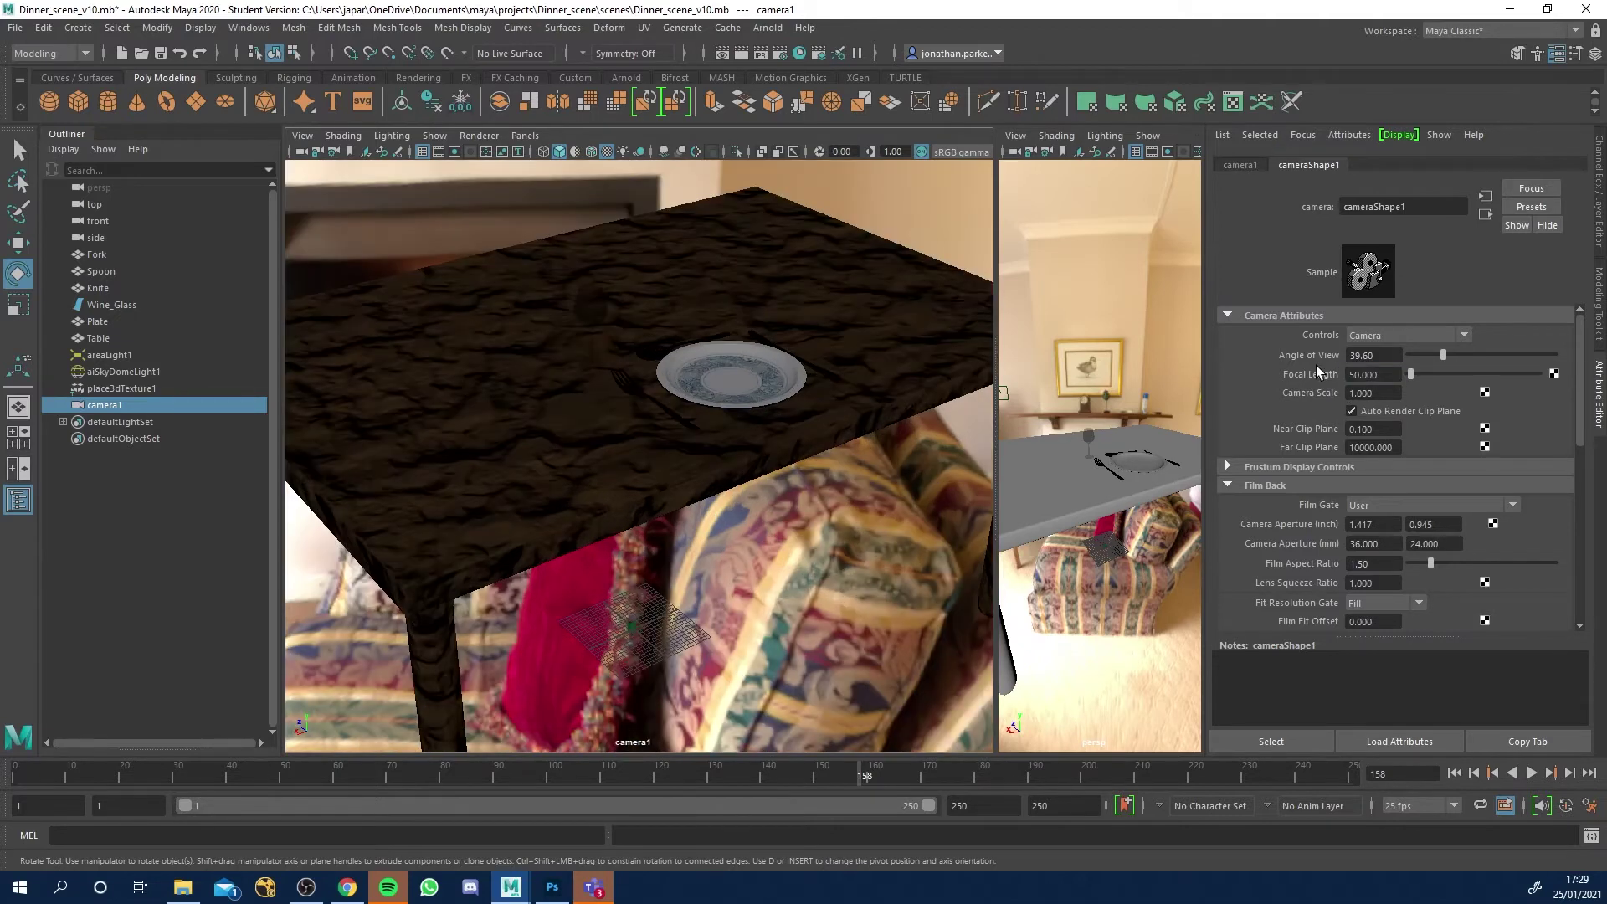
click(1351, 375)
text(35)
key(Return)
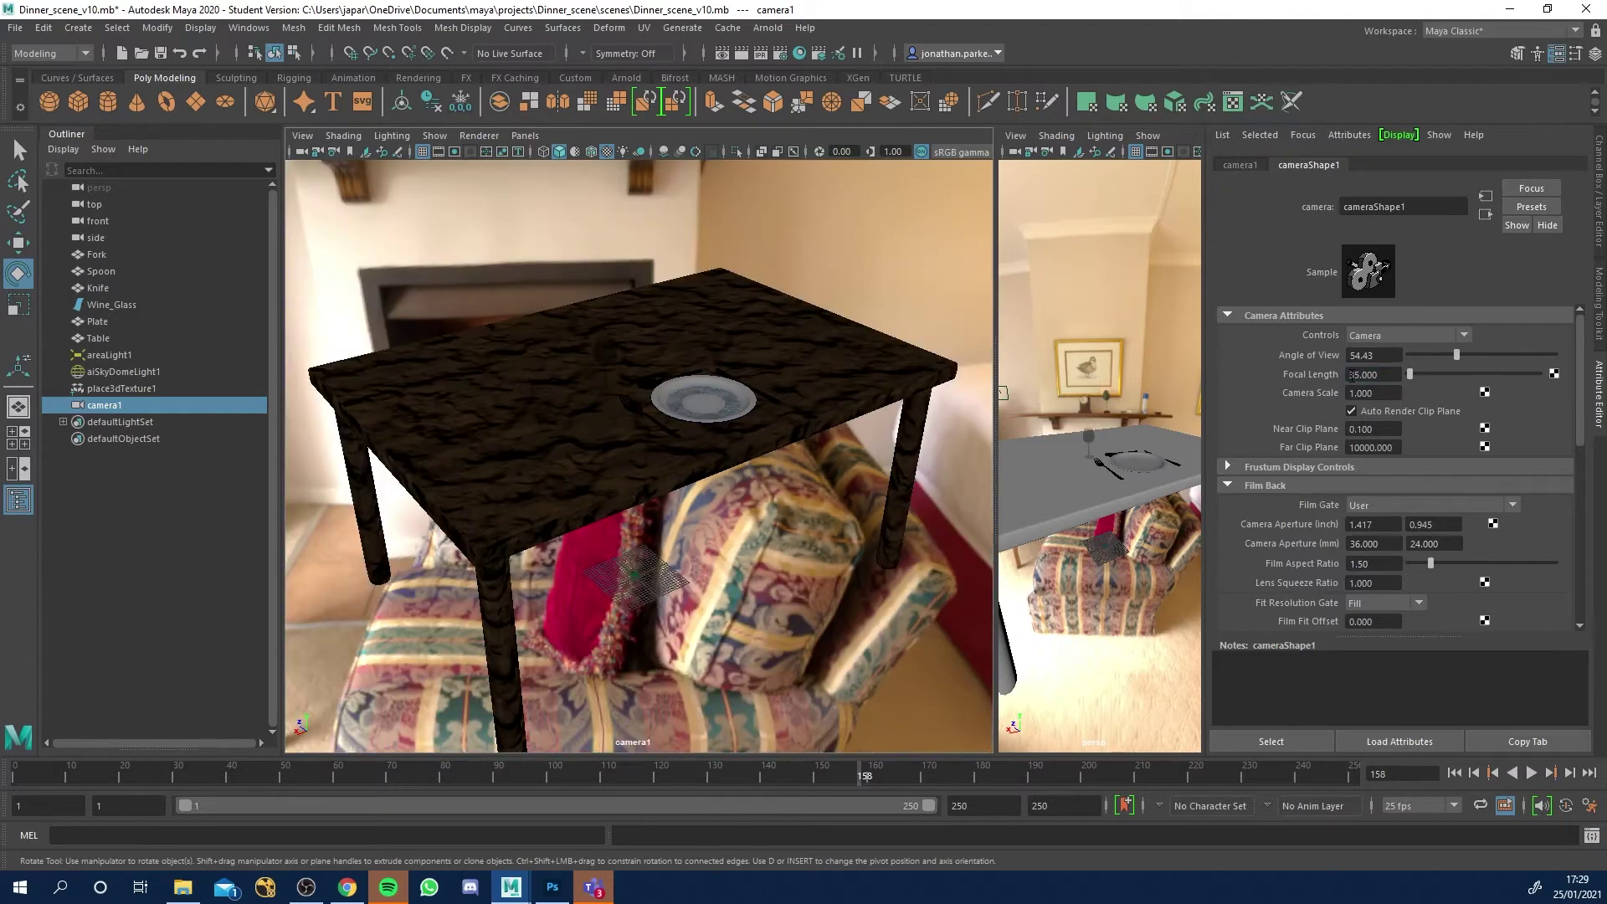
Display the resolution gate in the camera1 viewport and orbit the camera to reframe the table inside it.
alt+drag(832, 414, 715, 454)
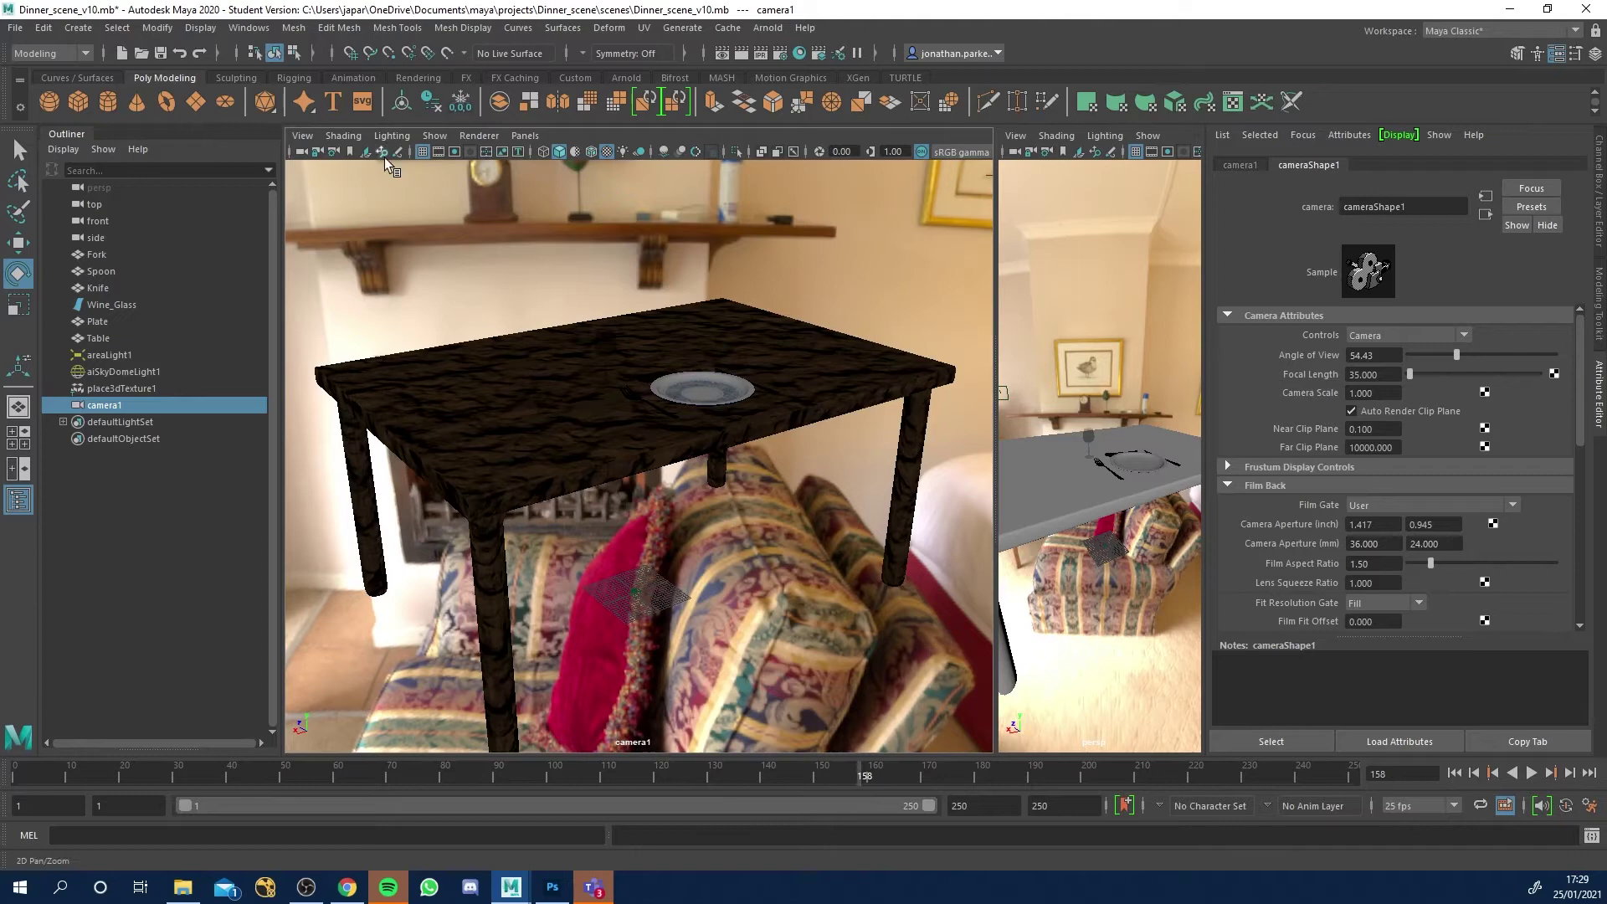
click(308, 138)
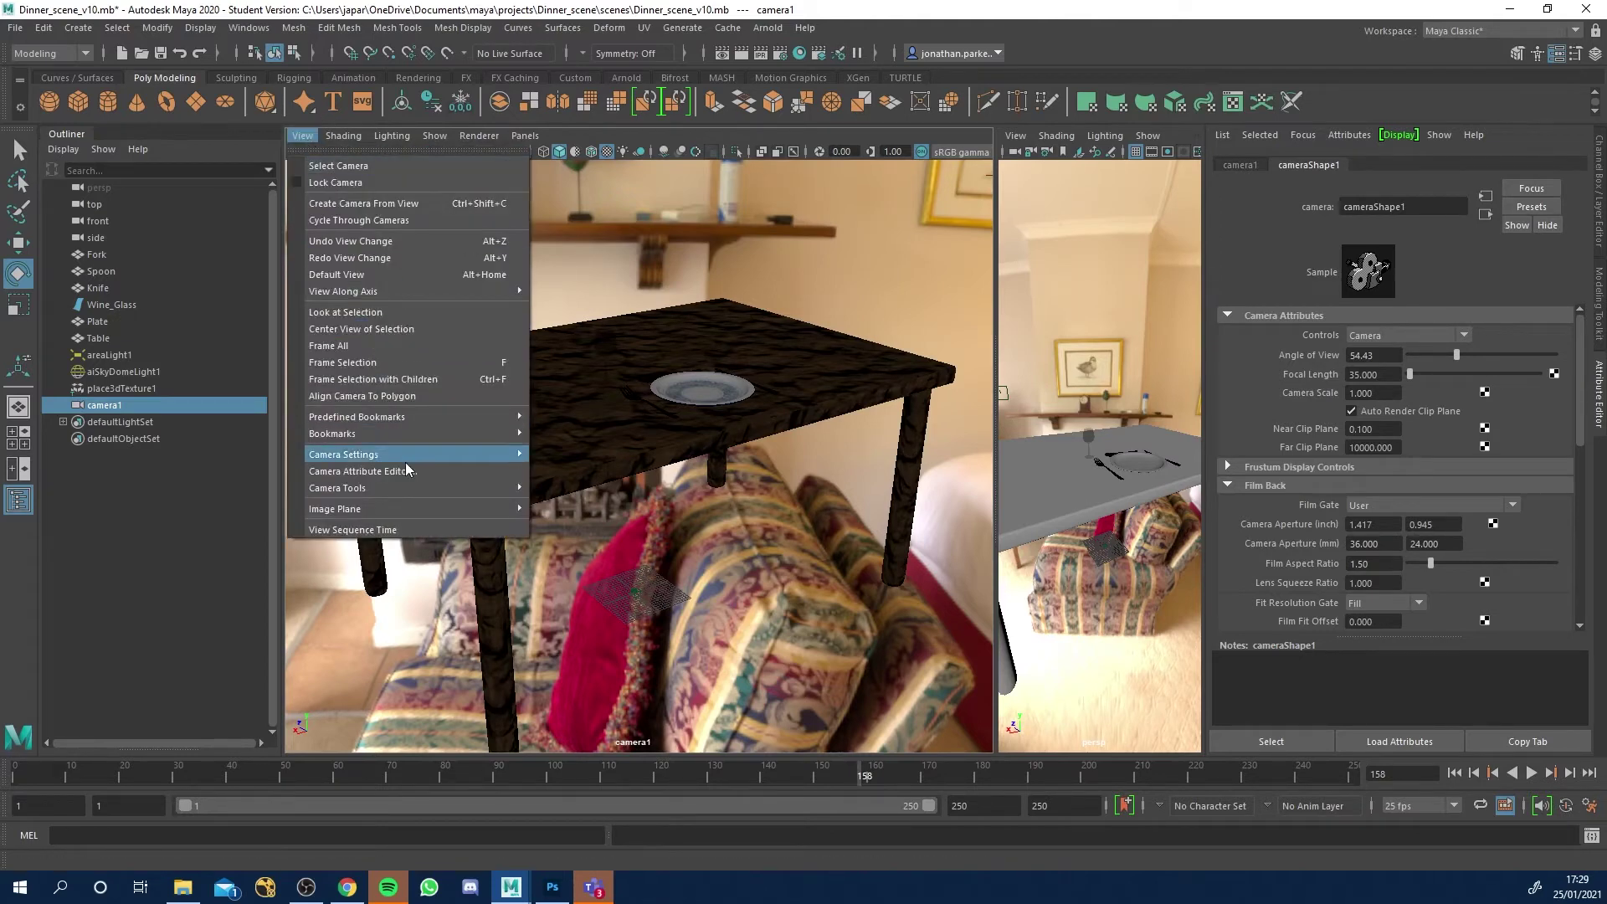
mouse_move(402, 460)
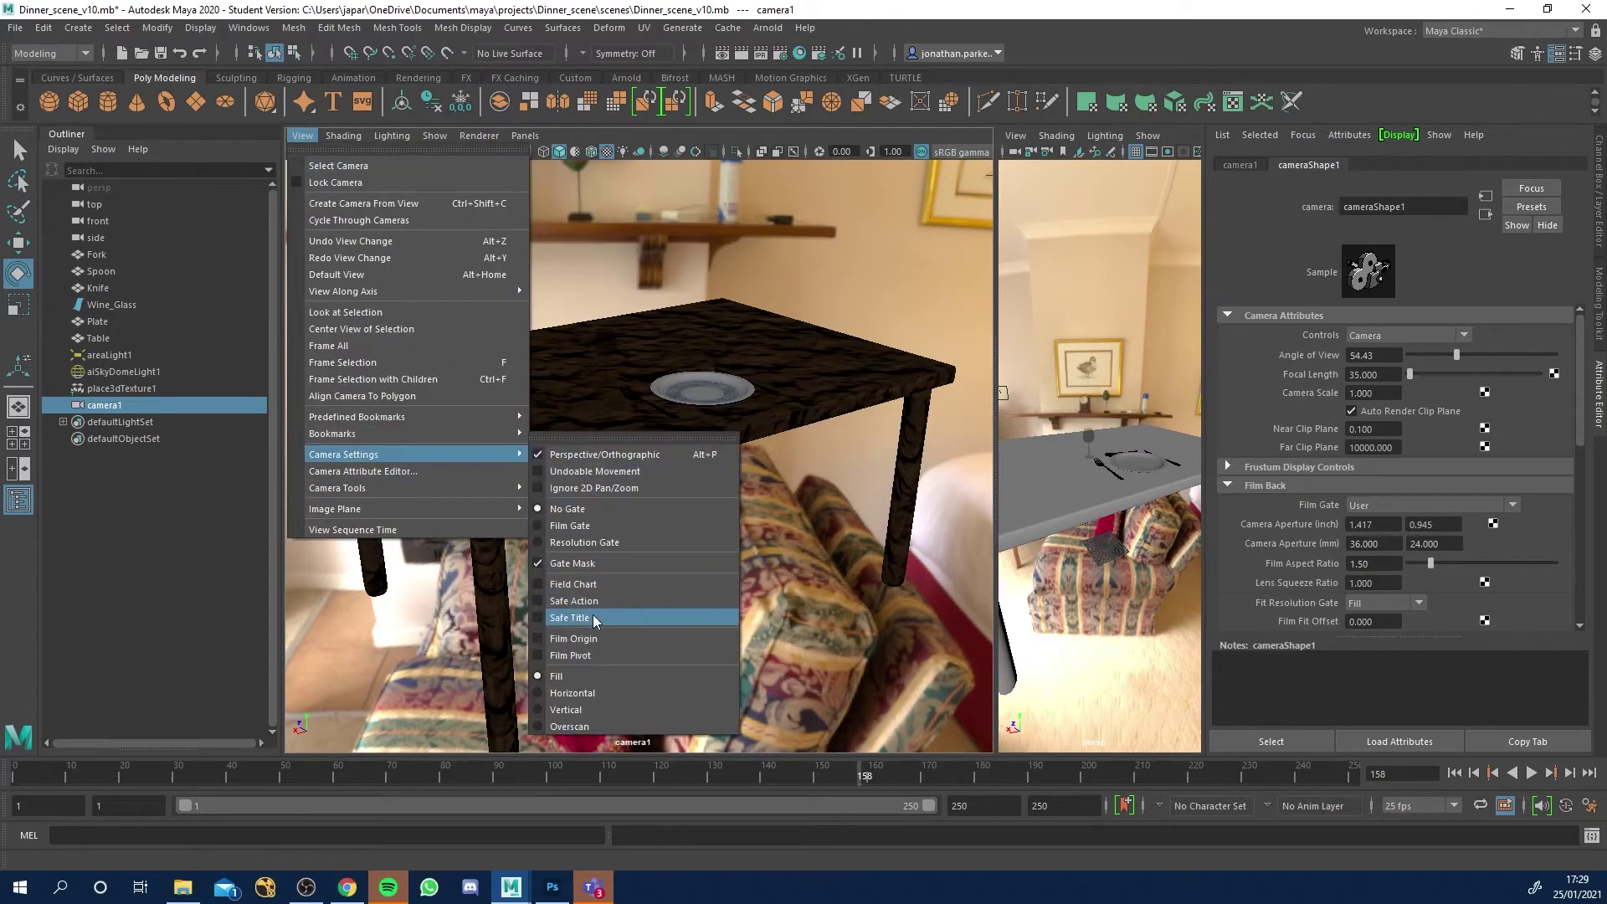
click(569, 544)
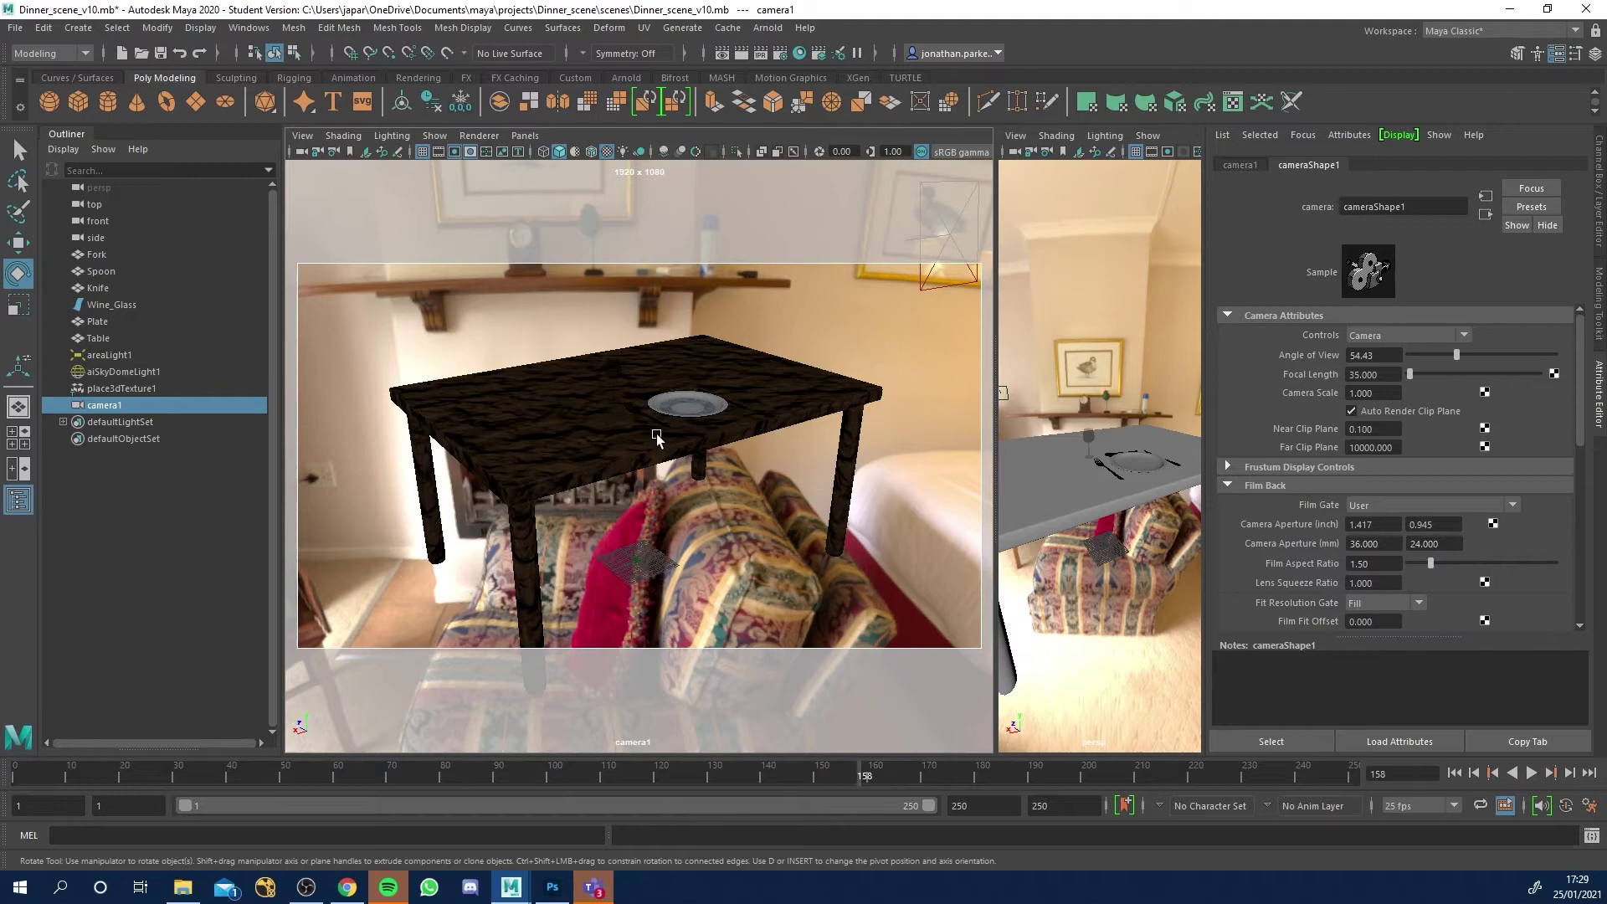
alt+drag(637, 428, 650, 471)
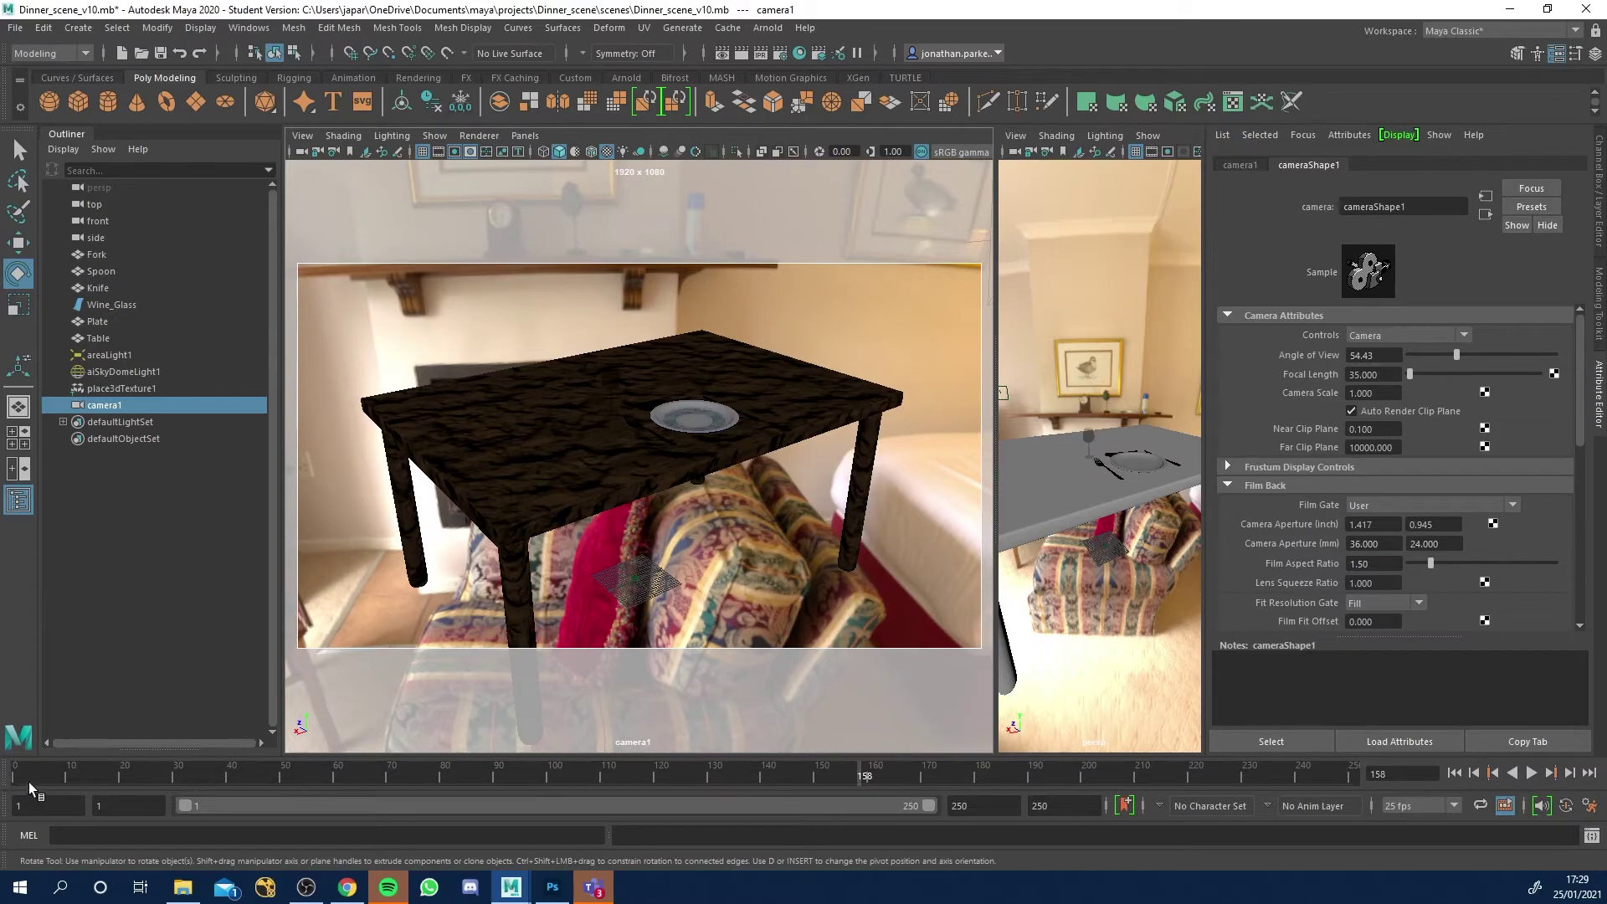
Try a playback range ending at frame 100, and set the range end back to 250.
drag(28, 782, 5, 782)
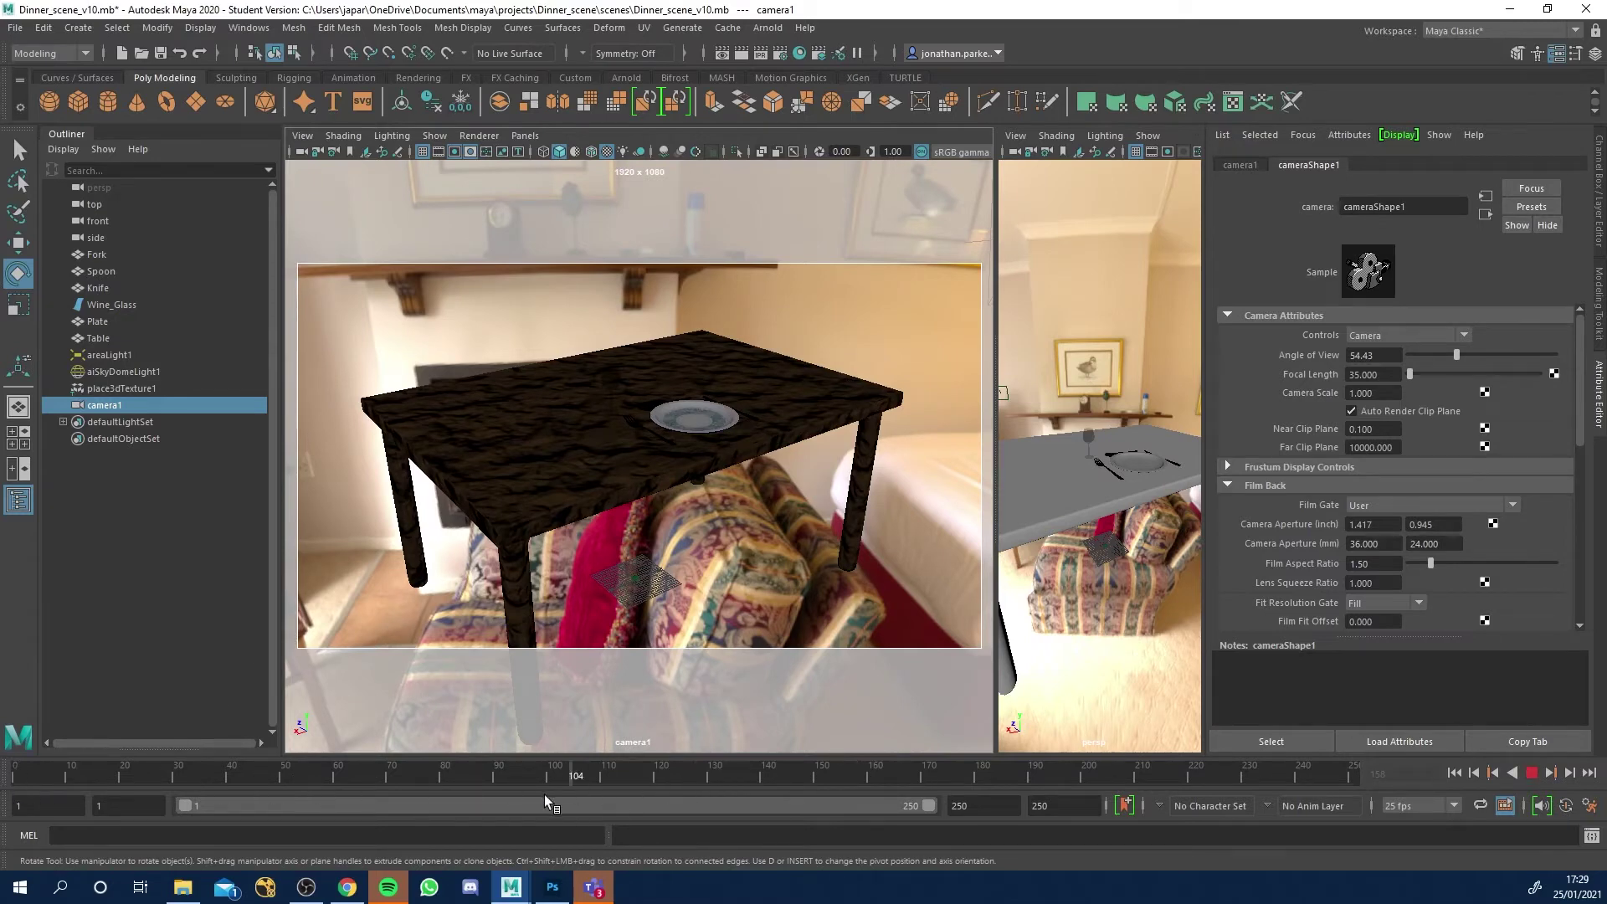
drag(3, 785, 5, 785)
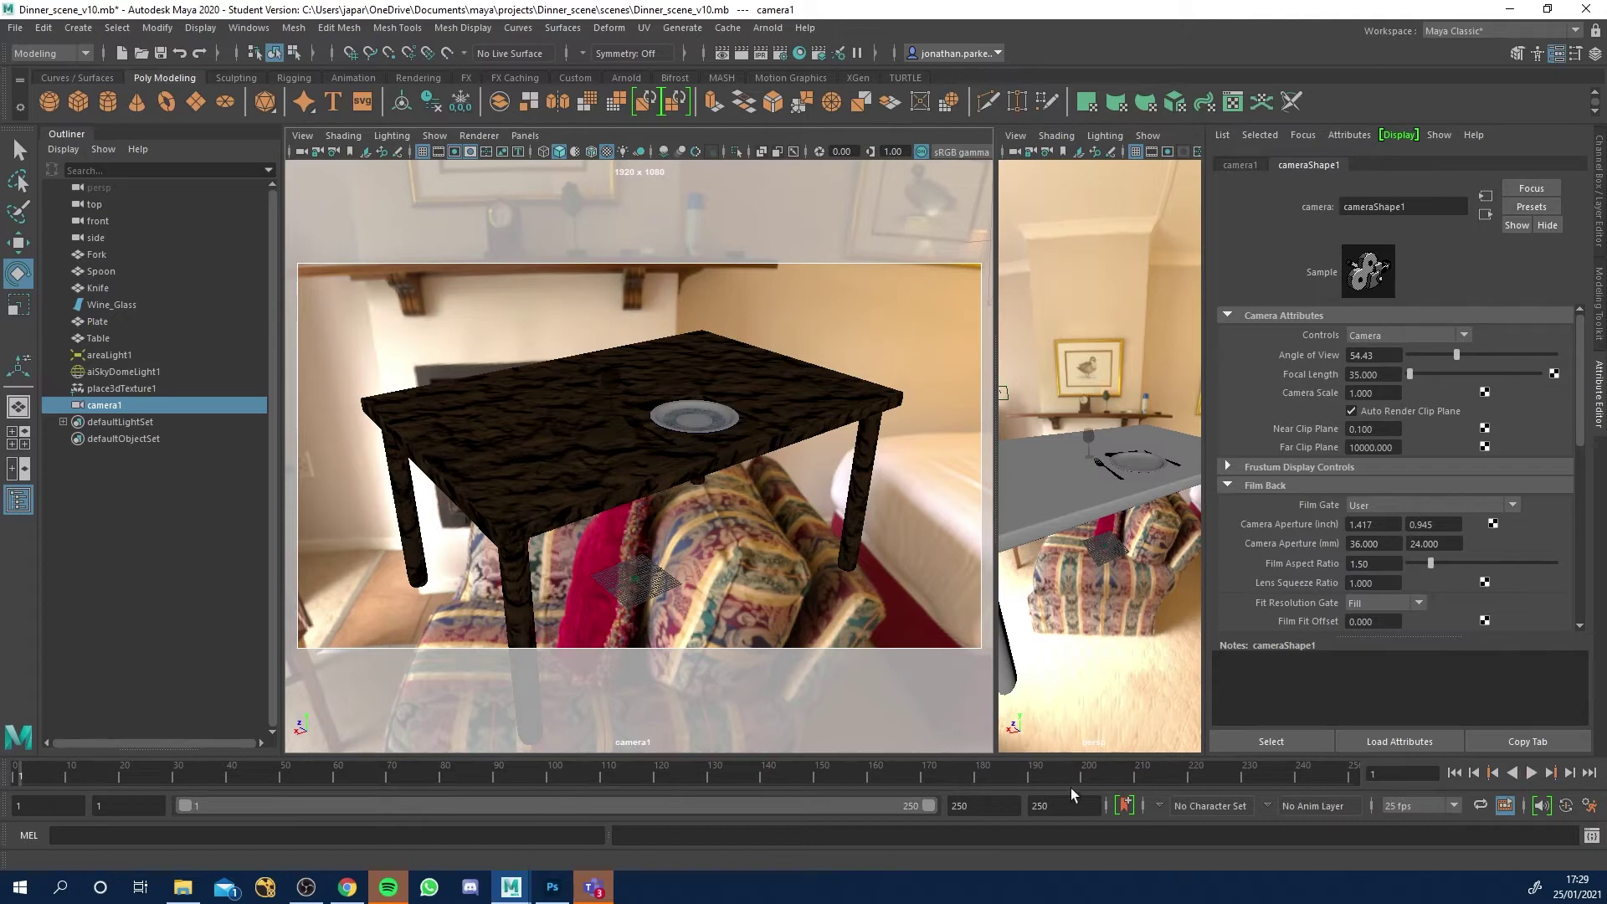
click(1013, 809)
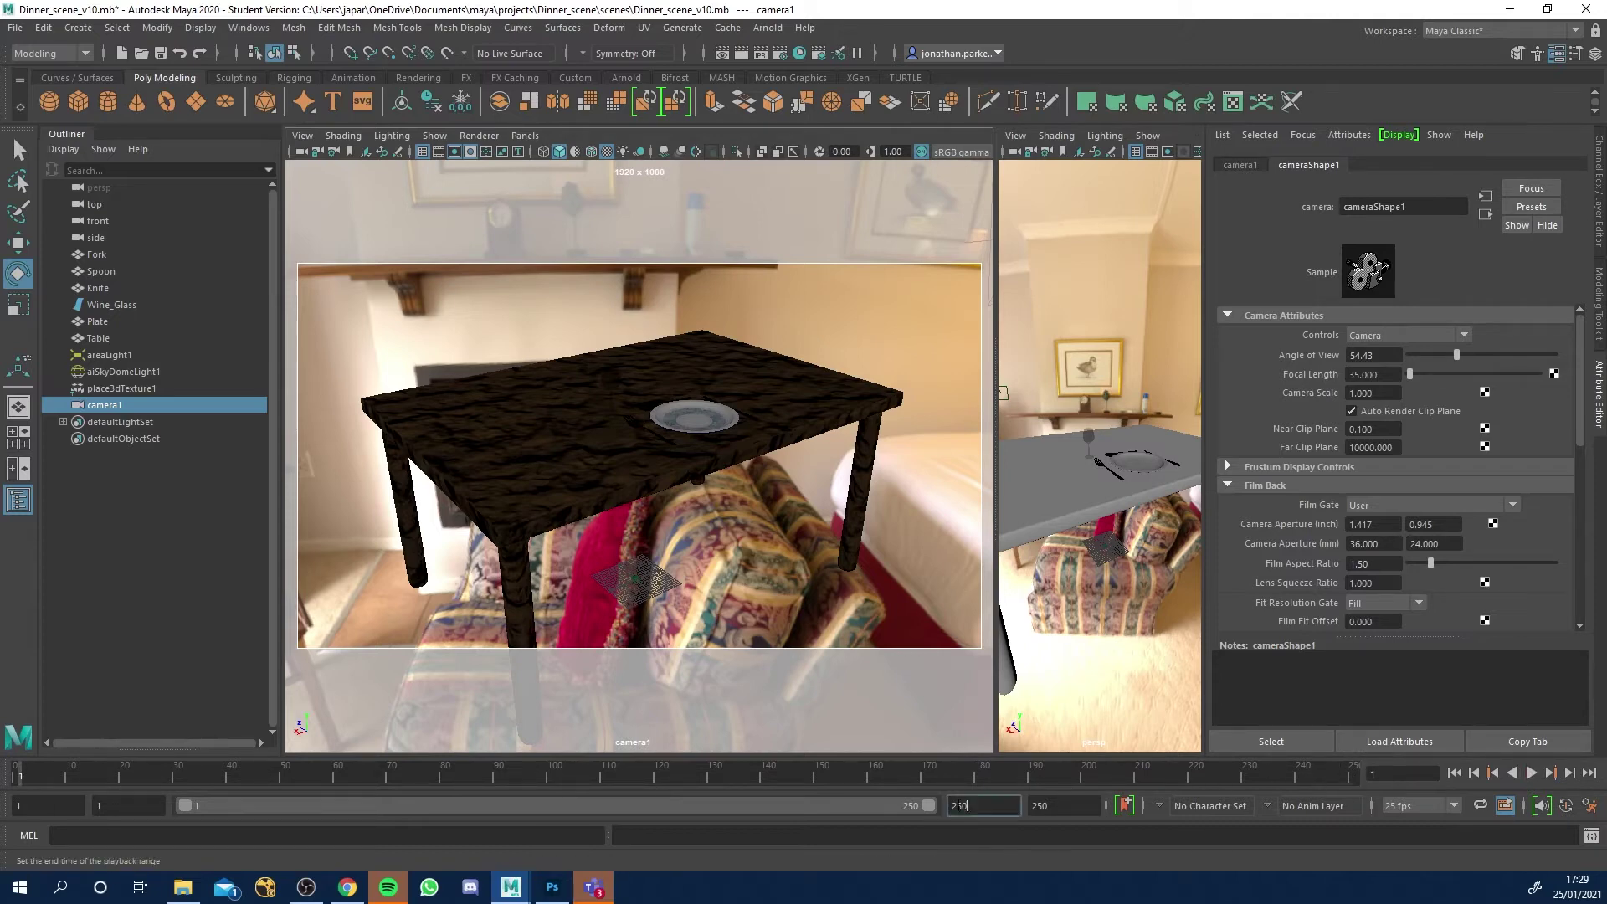
key(Return)
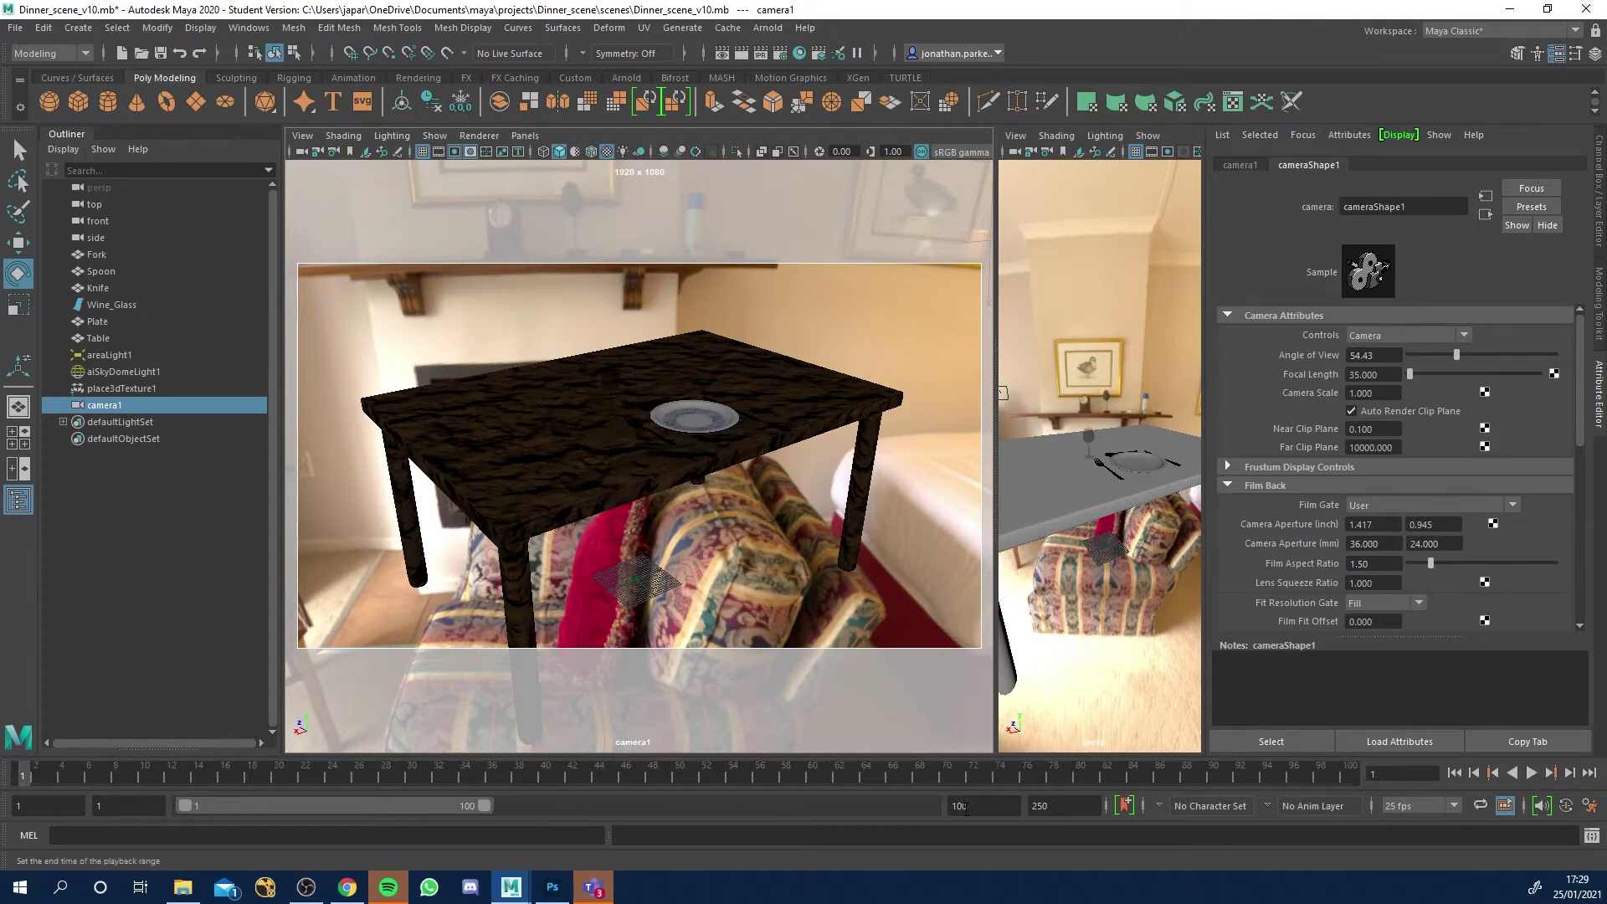
key(Tab)
key(Return)
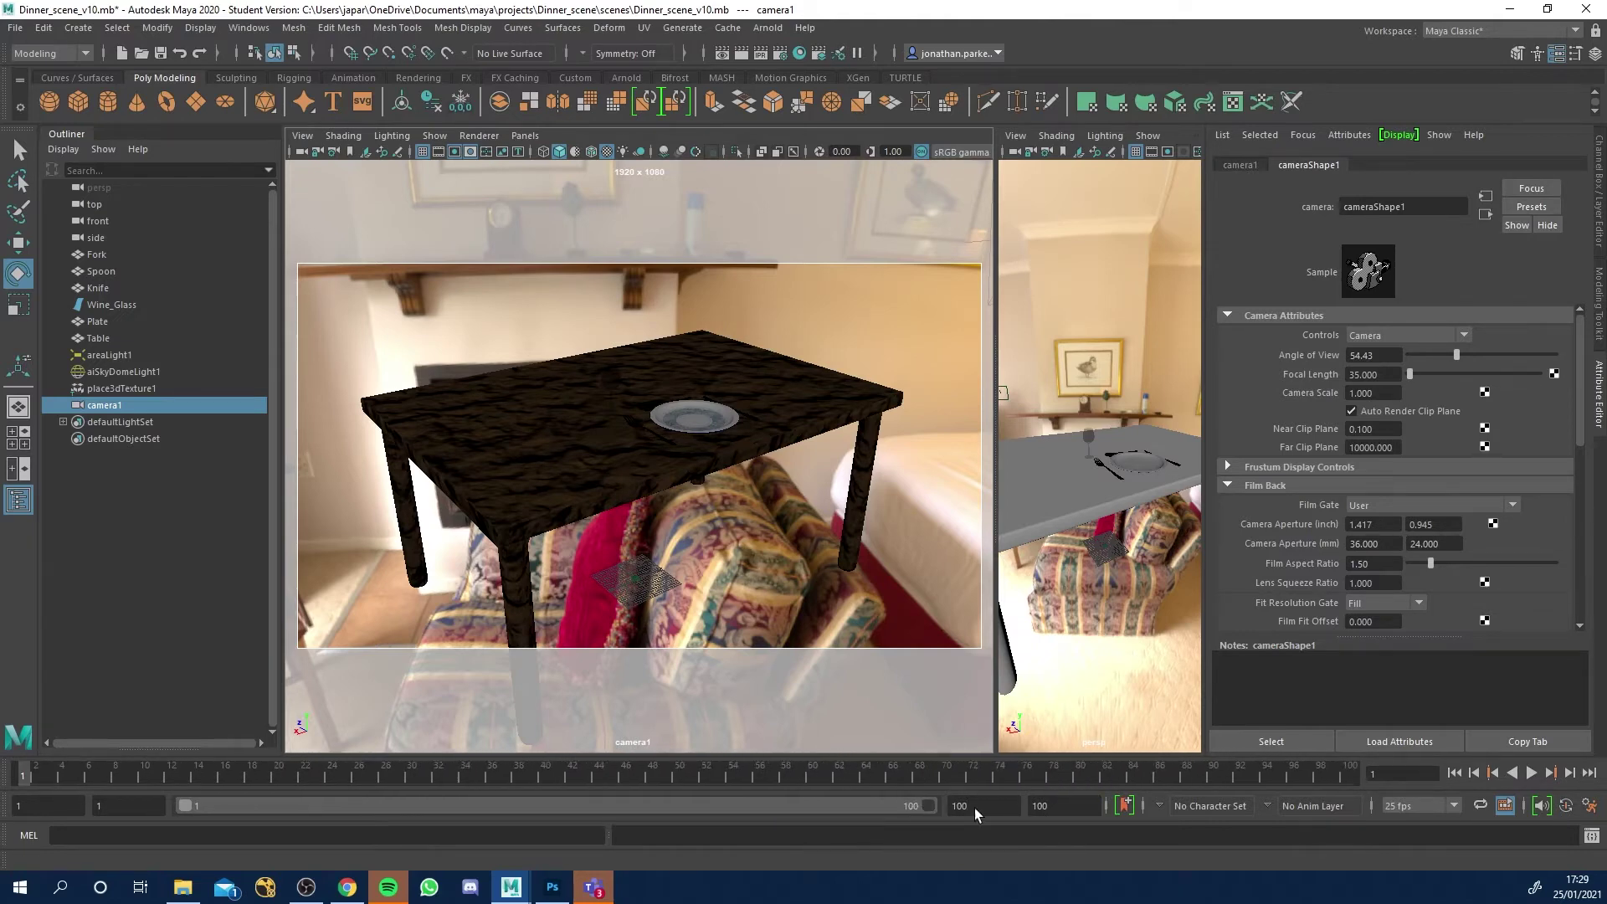
click(974, 809)
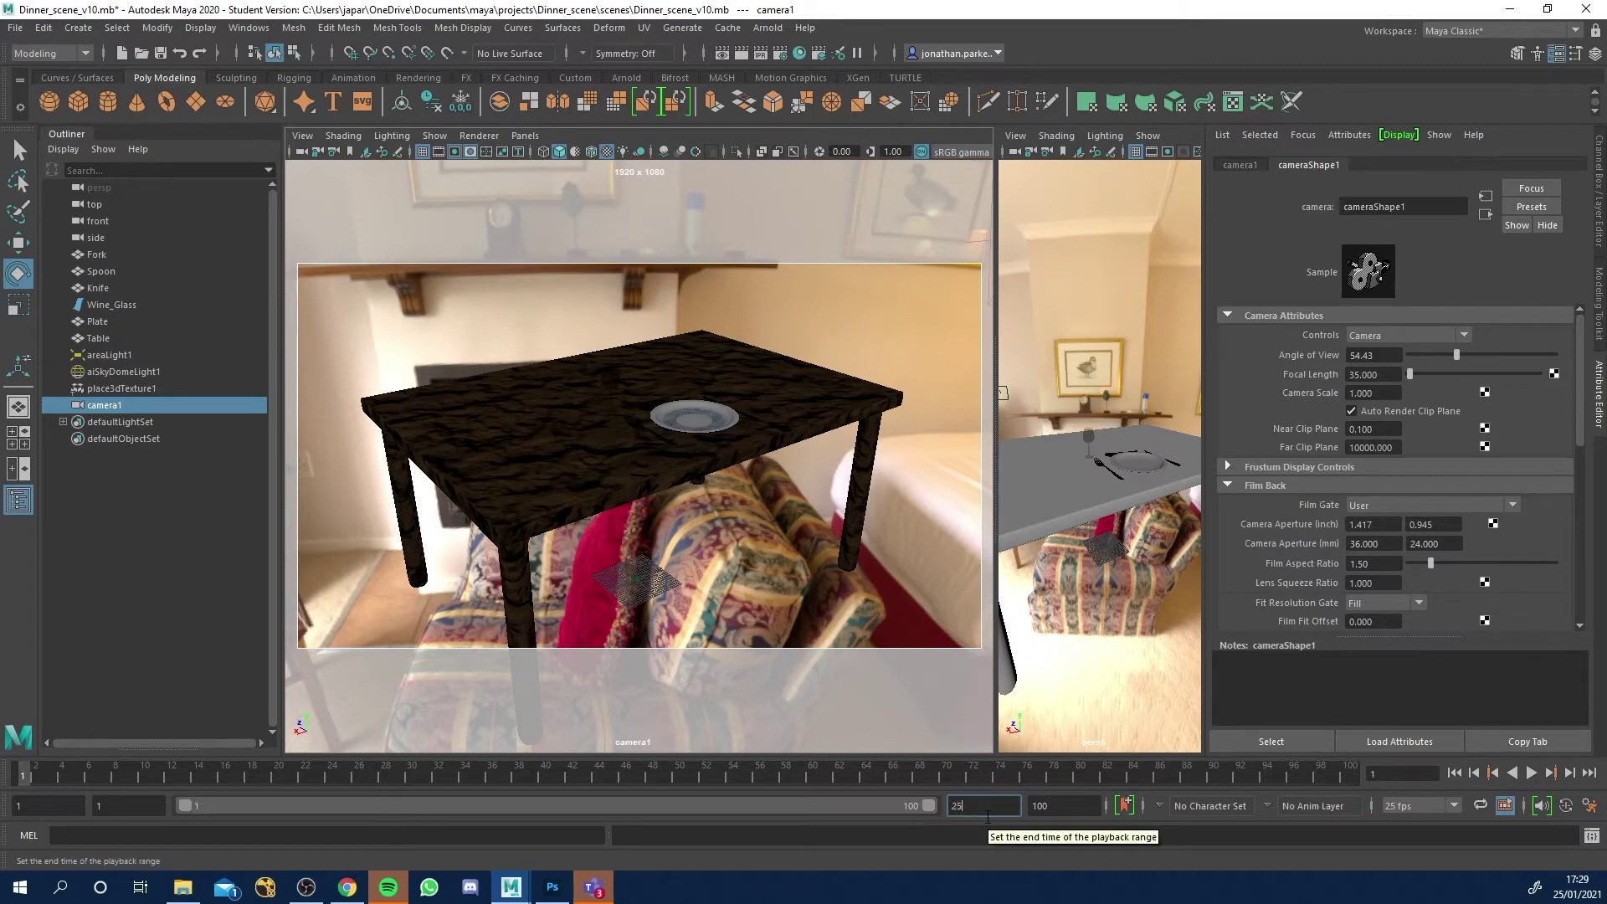
key(Return)
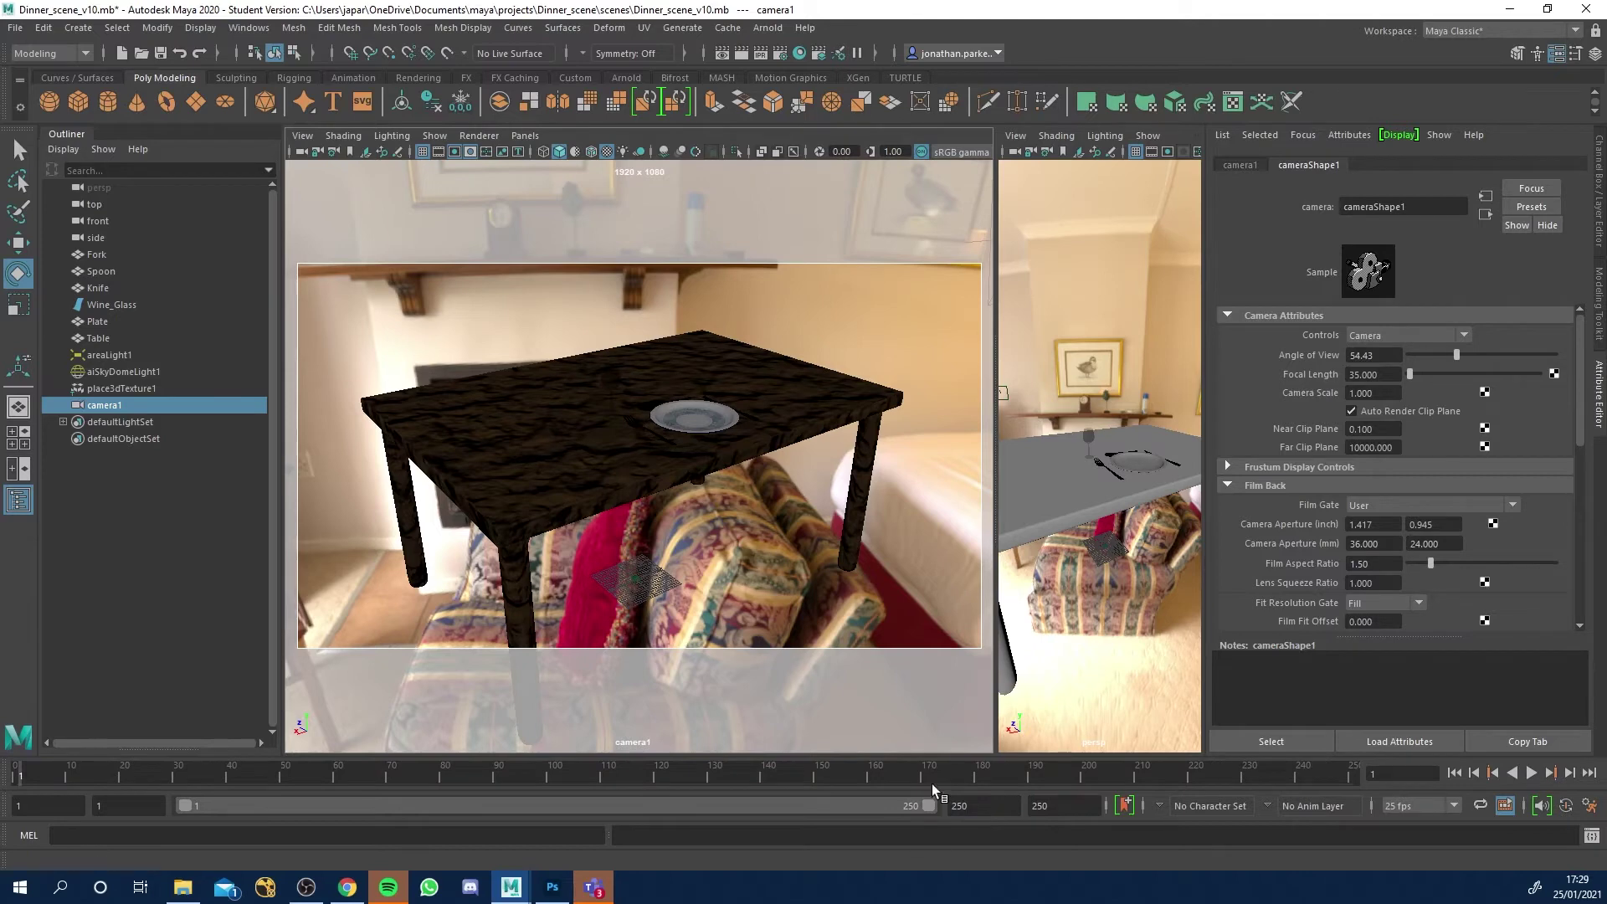
At frame 1, fine-tune camera1's view of the whole table and key its translate, rotate and scale channels.
key(alt+v)
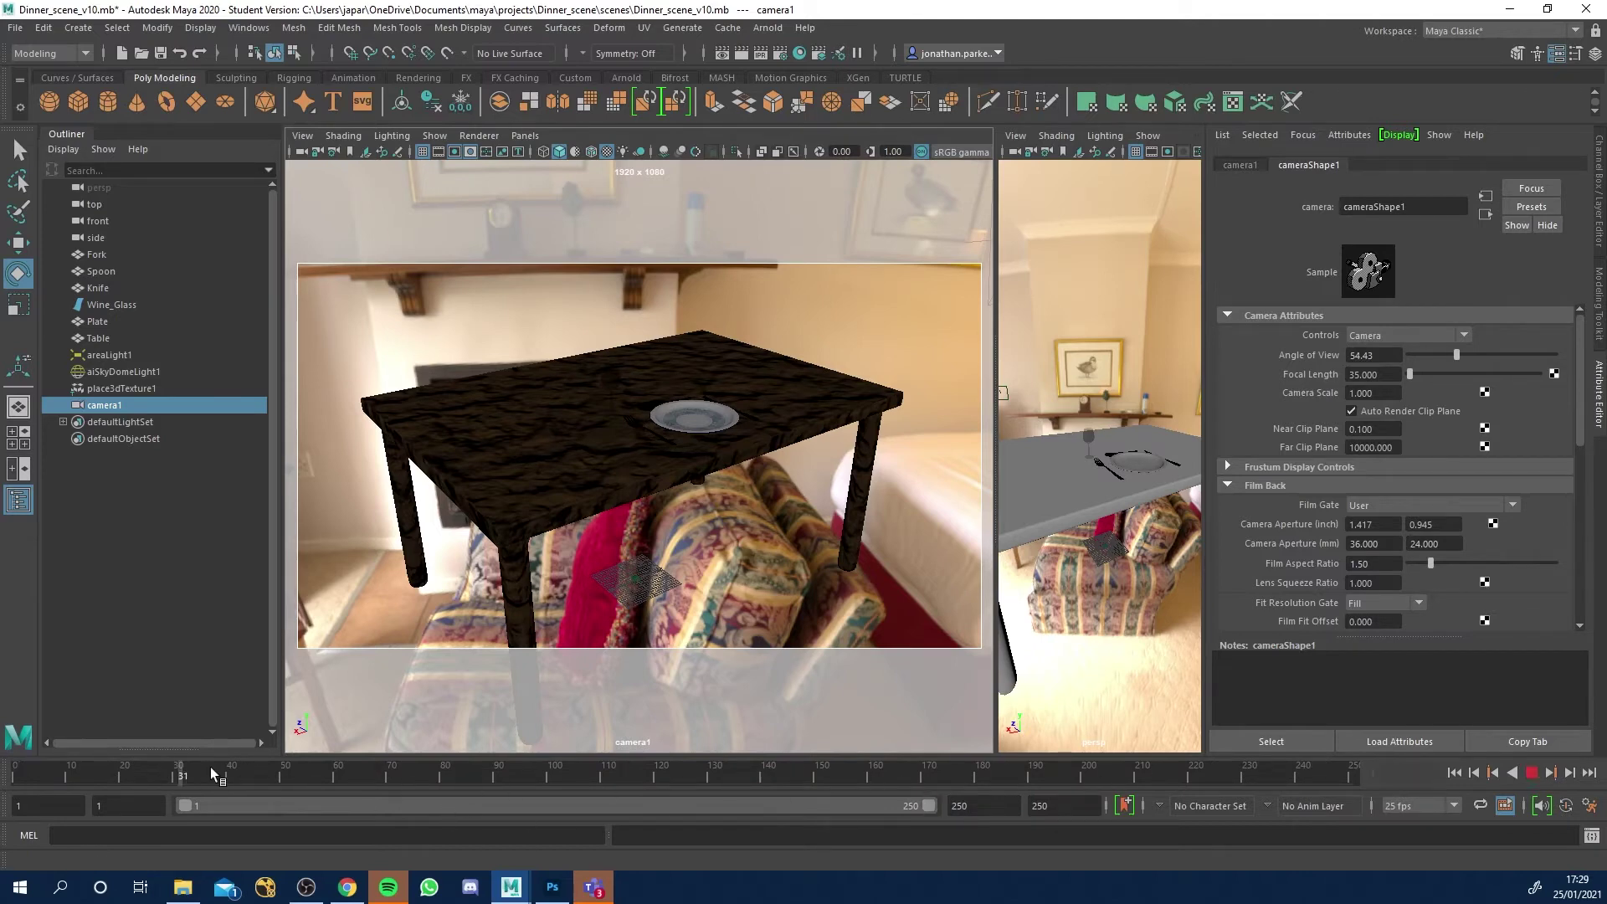
click(15, 781)
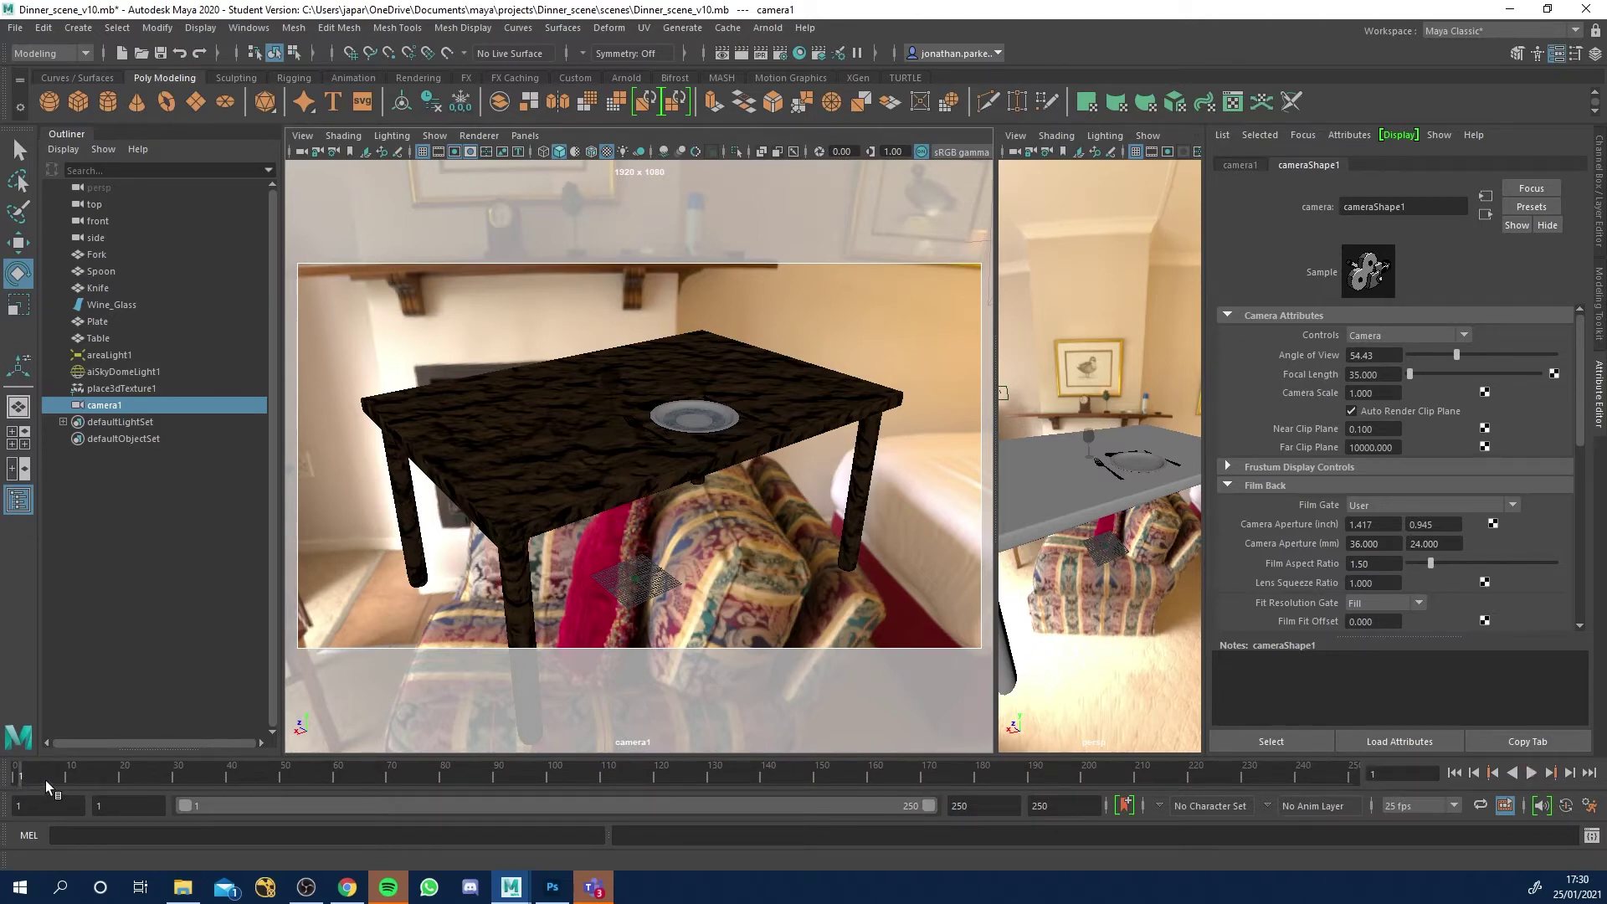
click(1600, 177)
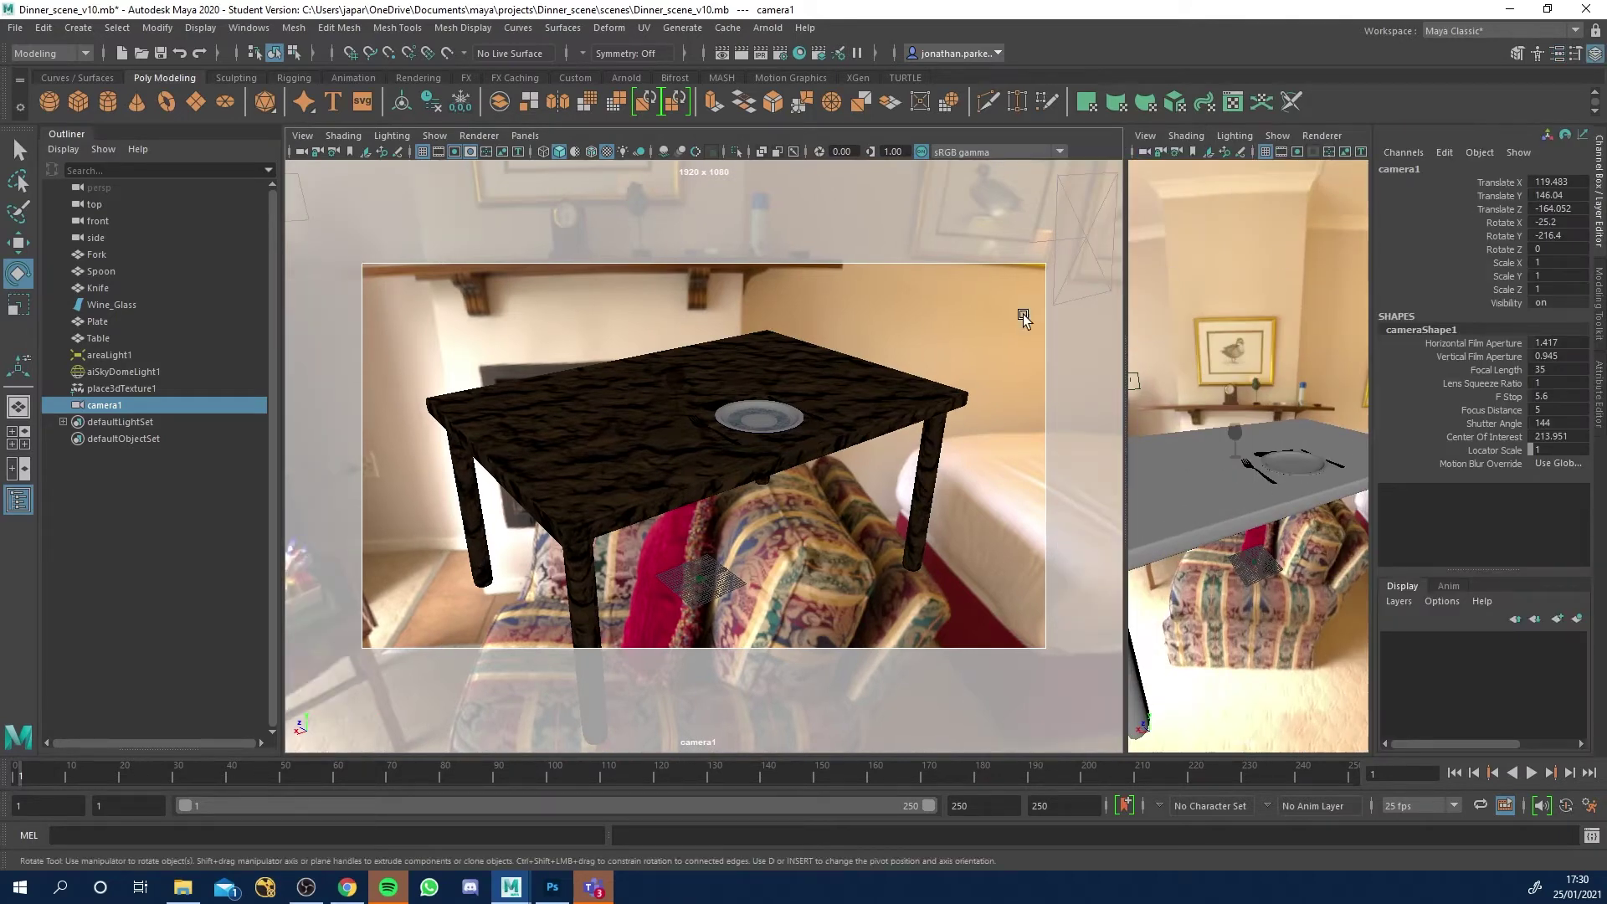
alt+drag(841, 368, 850, 353)
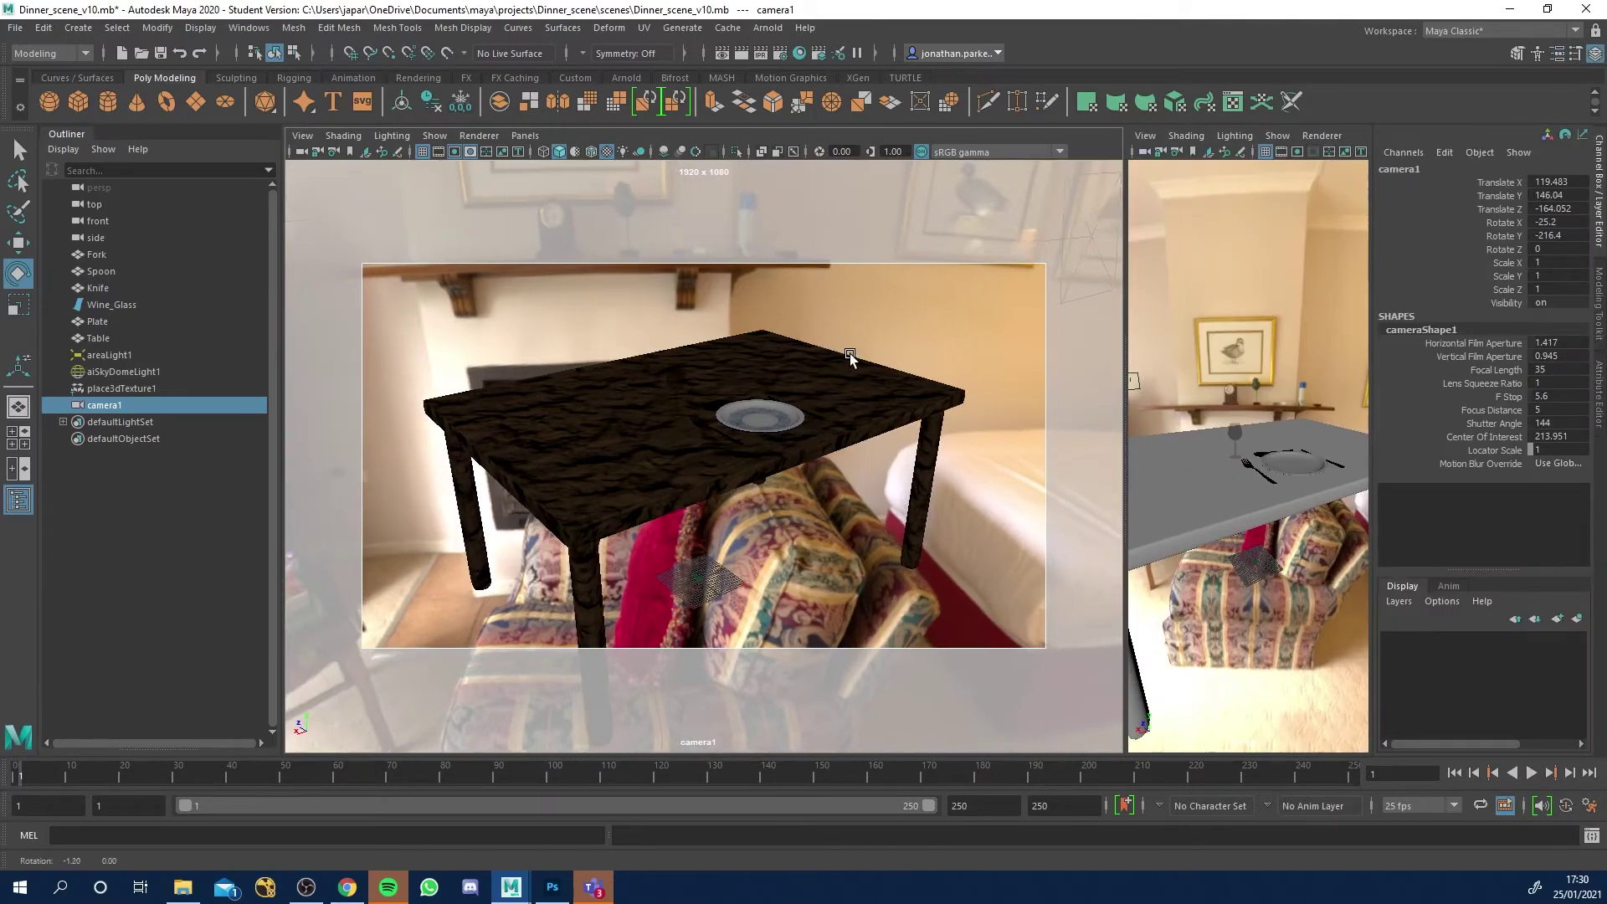
alt+drag(982, 305, 1033, 288)
drag(1507, 182, 1510, 294)
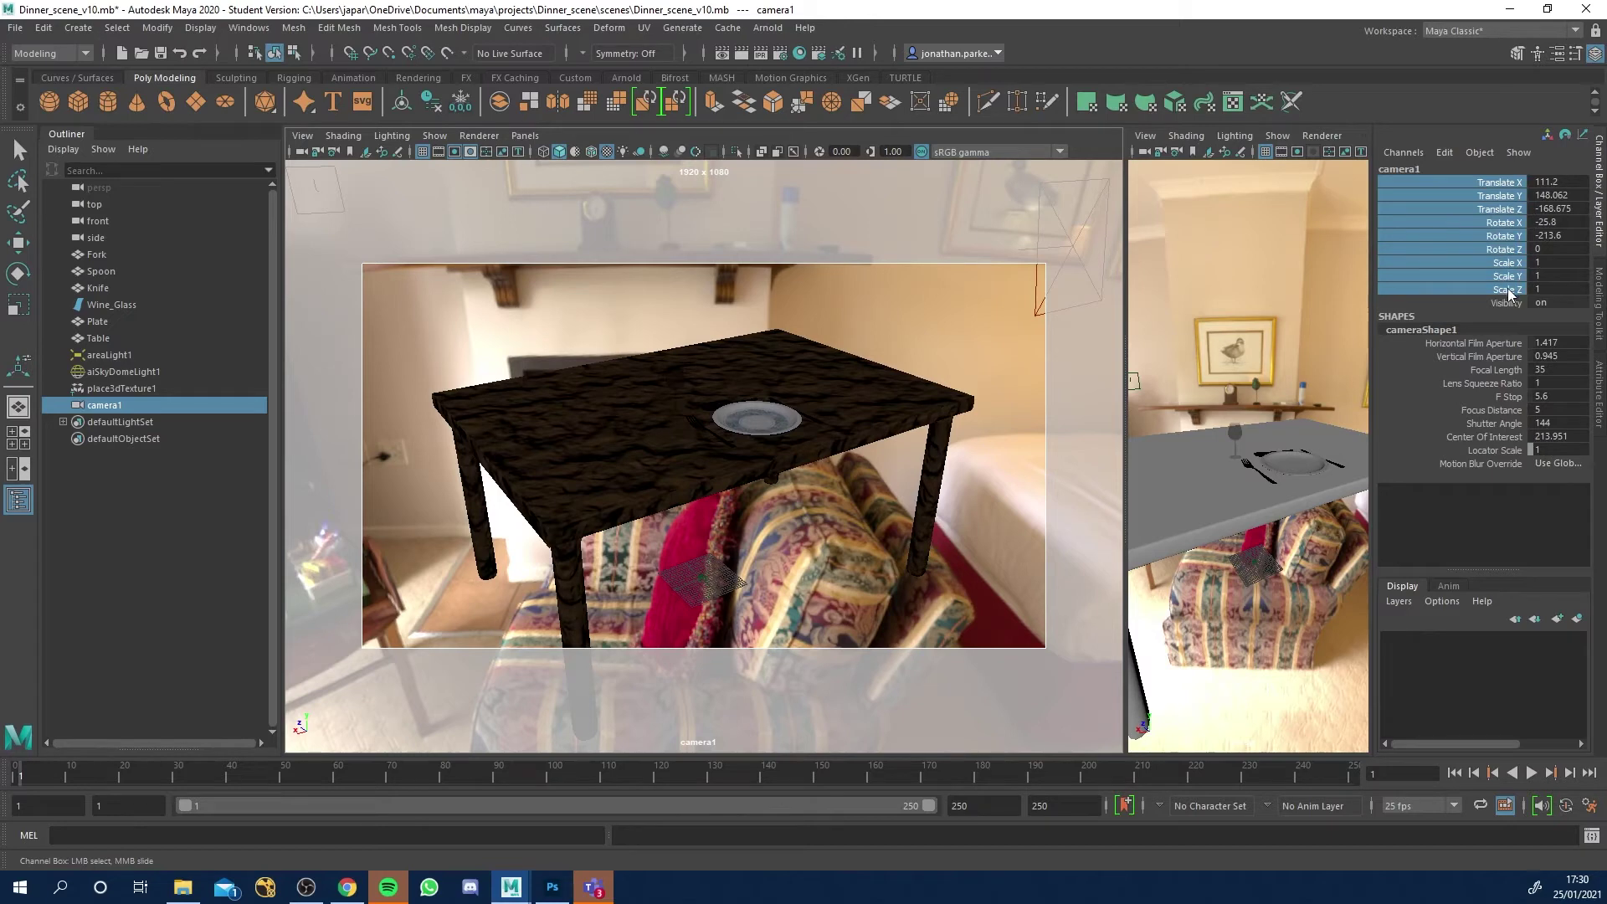
right_click(1501, 194)
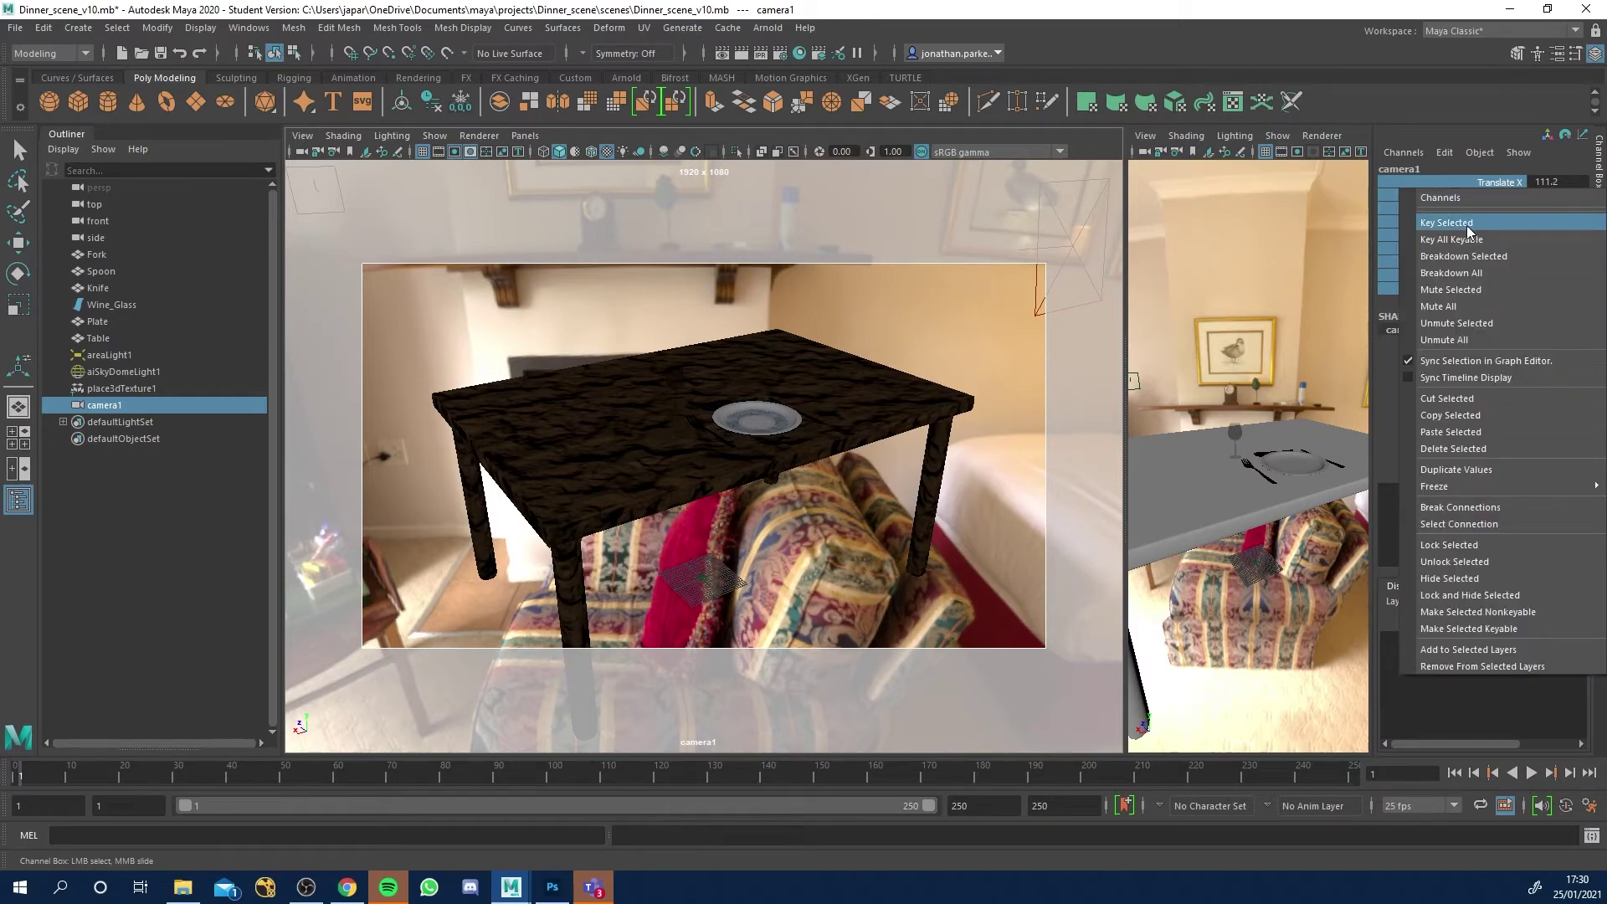
click(1467, 225)
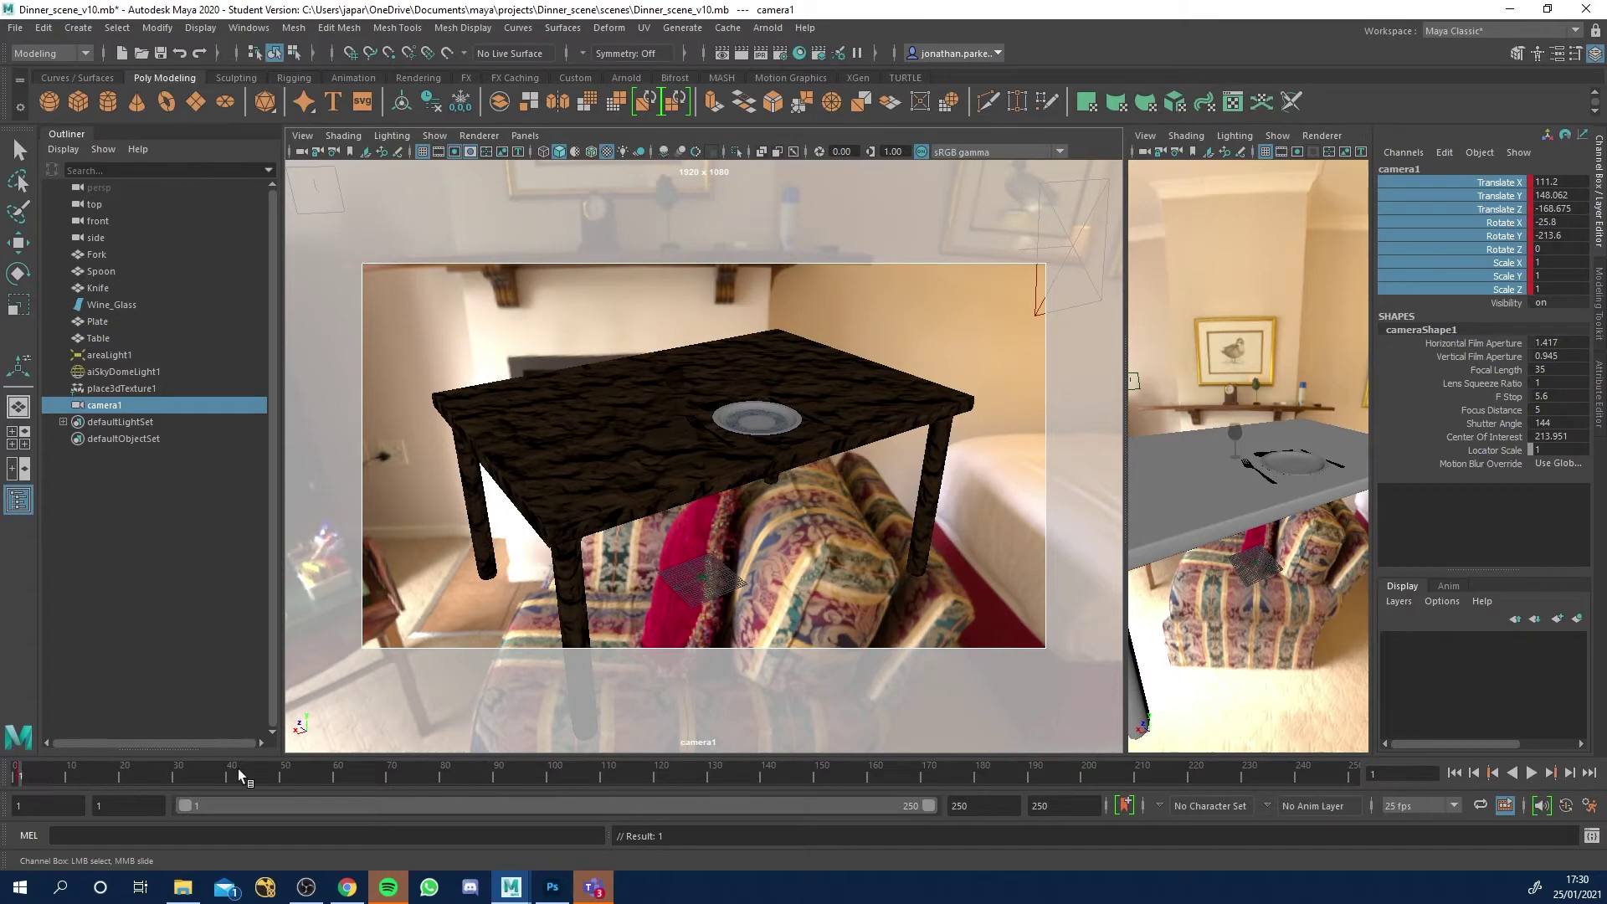
Go to frame 250 and move camera1 in close, framing the plate near the centre of the resolution gate.
drag(755, 775, 1092, 775)
drag(1353, 797, 1356, 797)
alt+drag(800, 448, 736, 419)
alt+right_drag(737, 418, 804, 511)
alt+middle_drag(804, 511, 774, 540)
alt+drag(775, 540, 796, 531)
alt+middle_drag(796, 531, 785, 512)
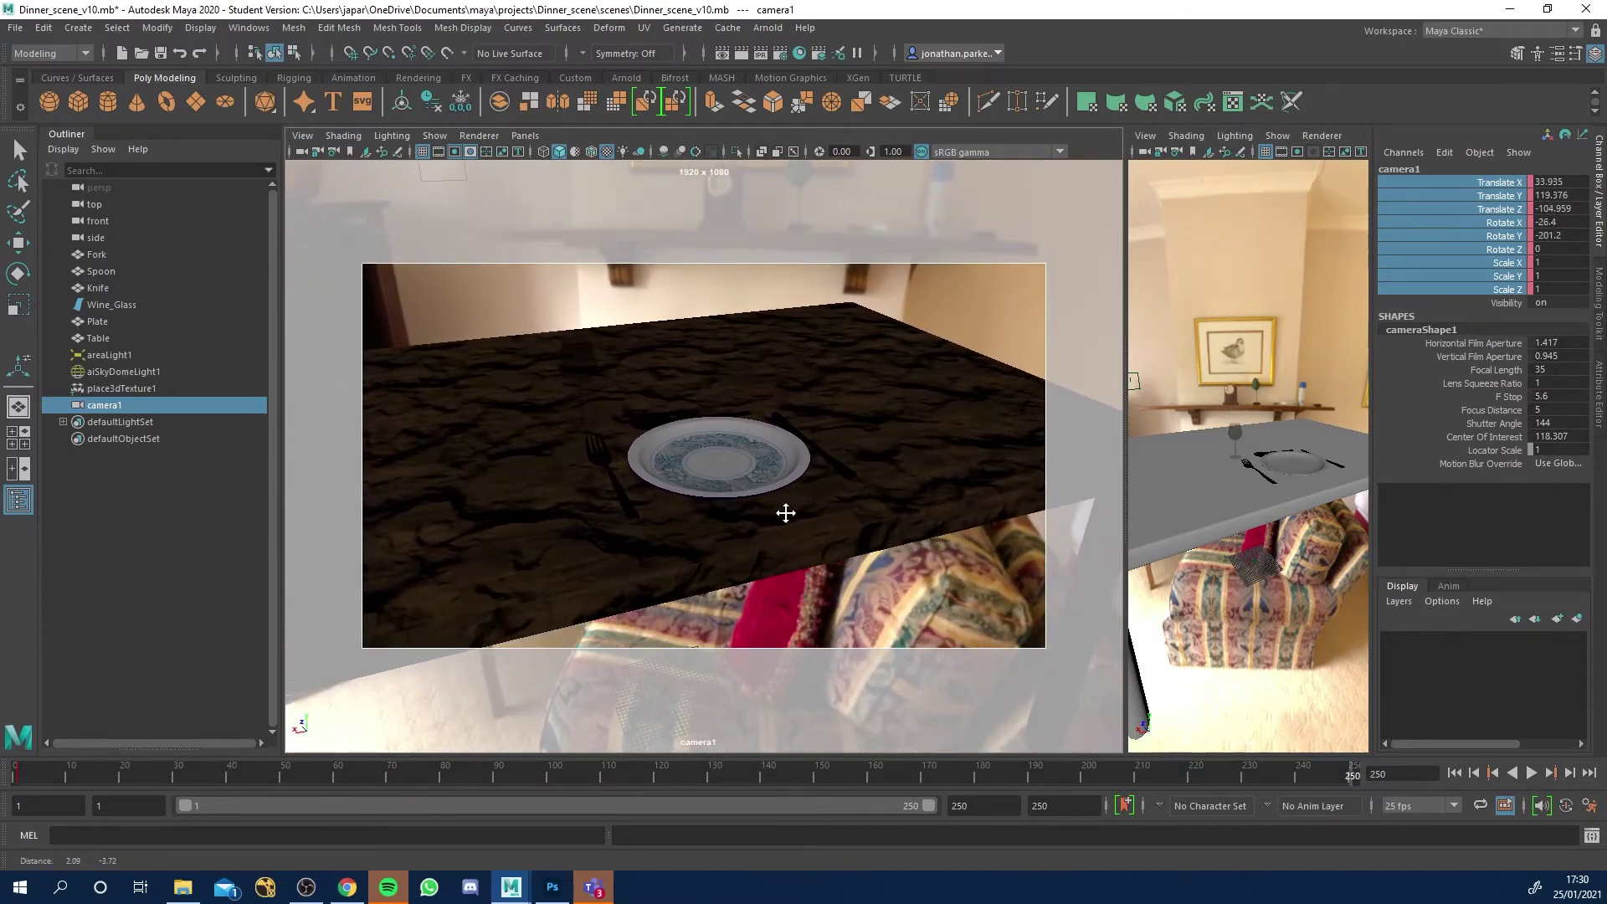
Key camera1's translate, rotate and scale channels at frame 250.
right_click(1506, 208)
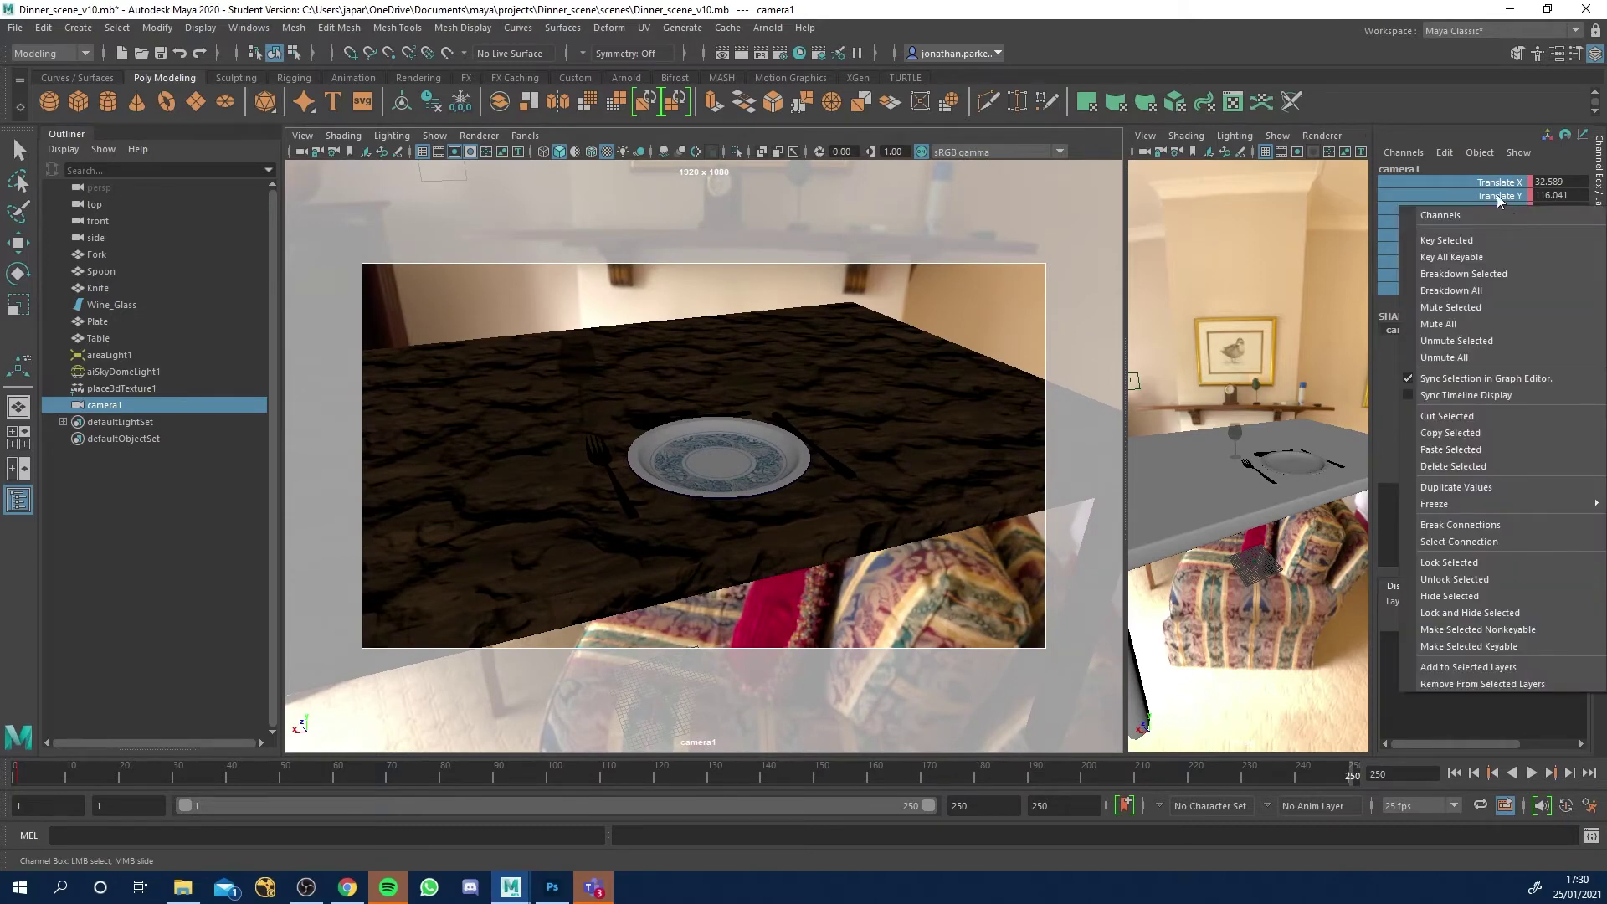
click(1398, 633)
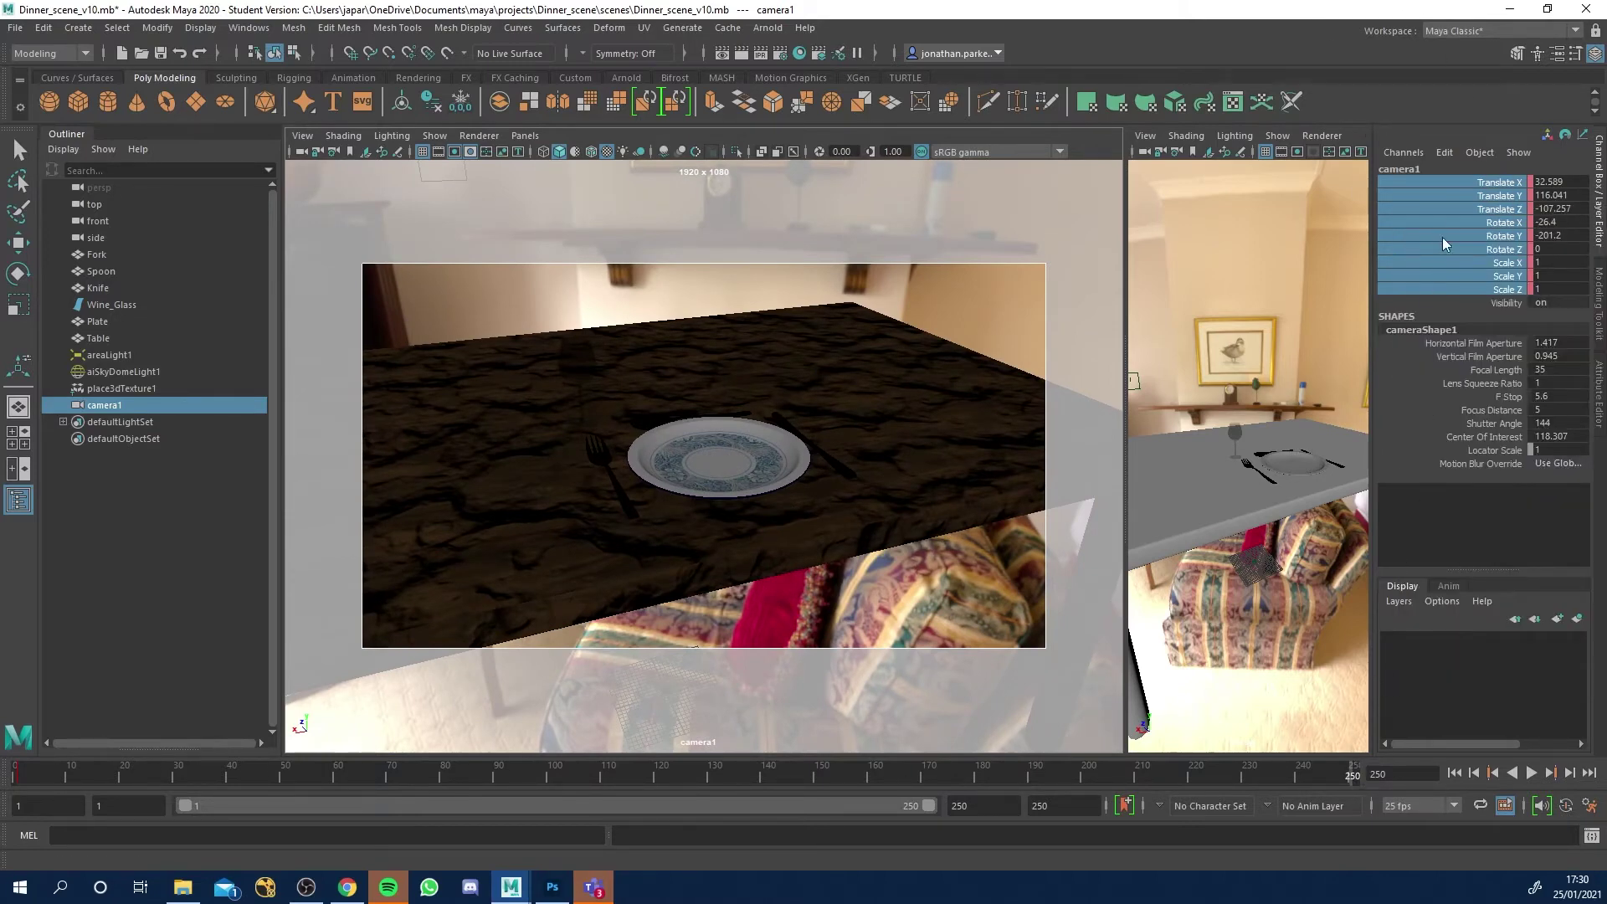
right_click(1464, 208)
click(1463, 237)
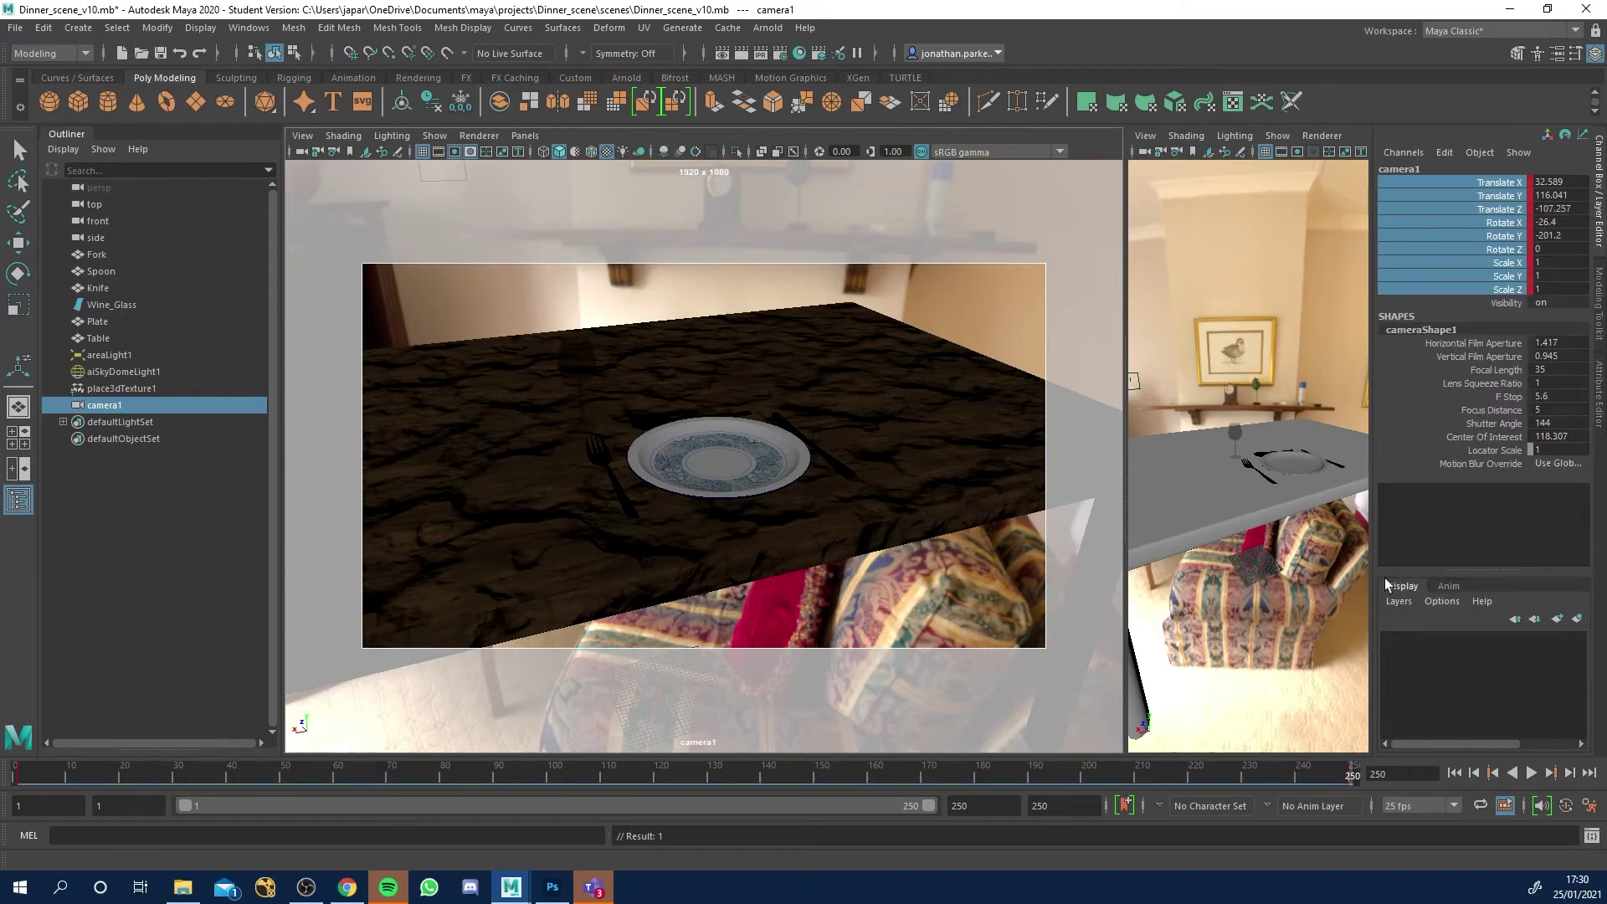
Play back the camera move, and widen and orbit the perspective view to watch camera1 travel towards the table.
key(alt+v)
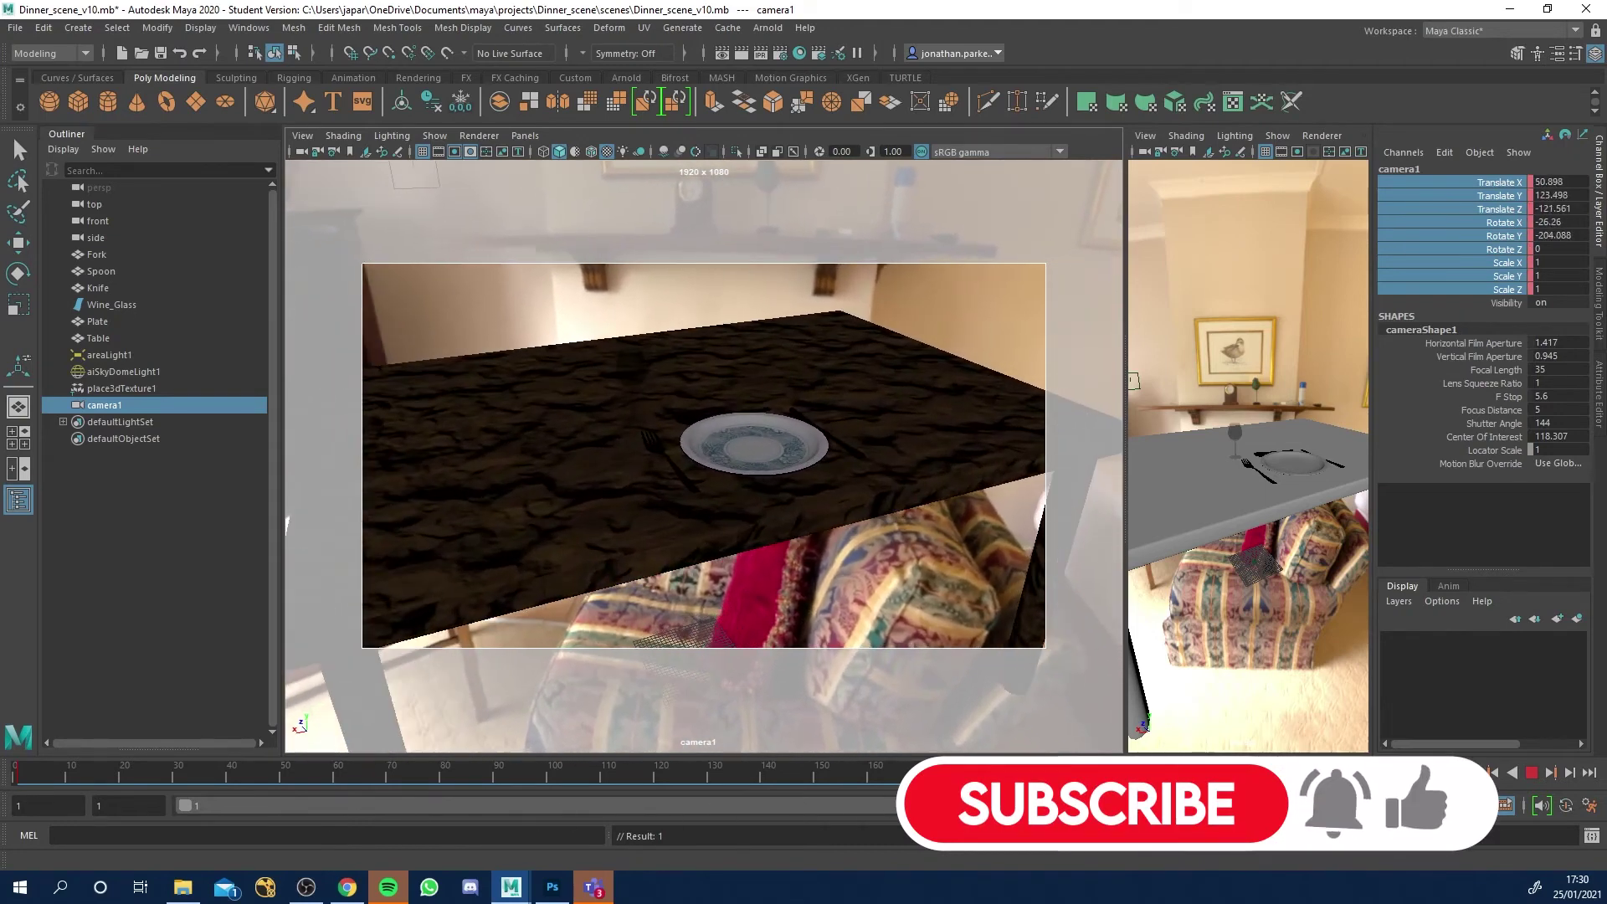
key(alt+v)
scroll(1227, 572, down, 5)
alt+drag(1226, 571, 1159, 611)
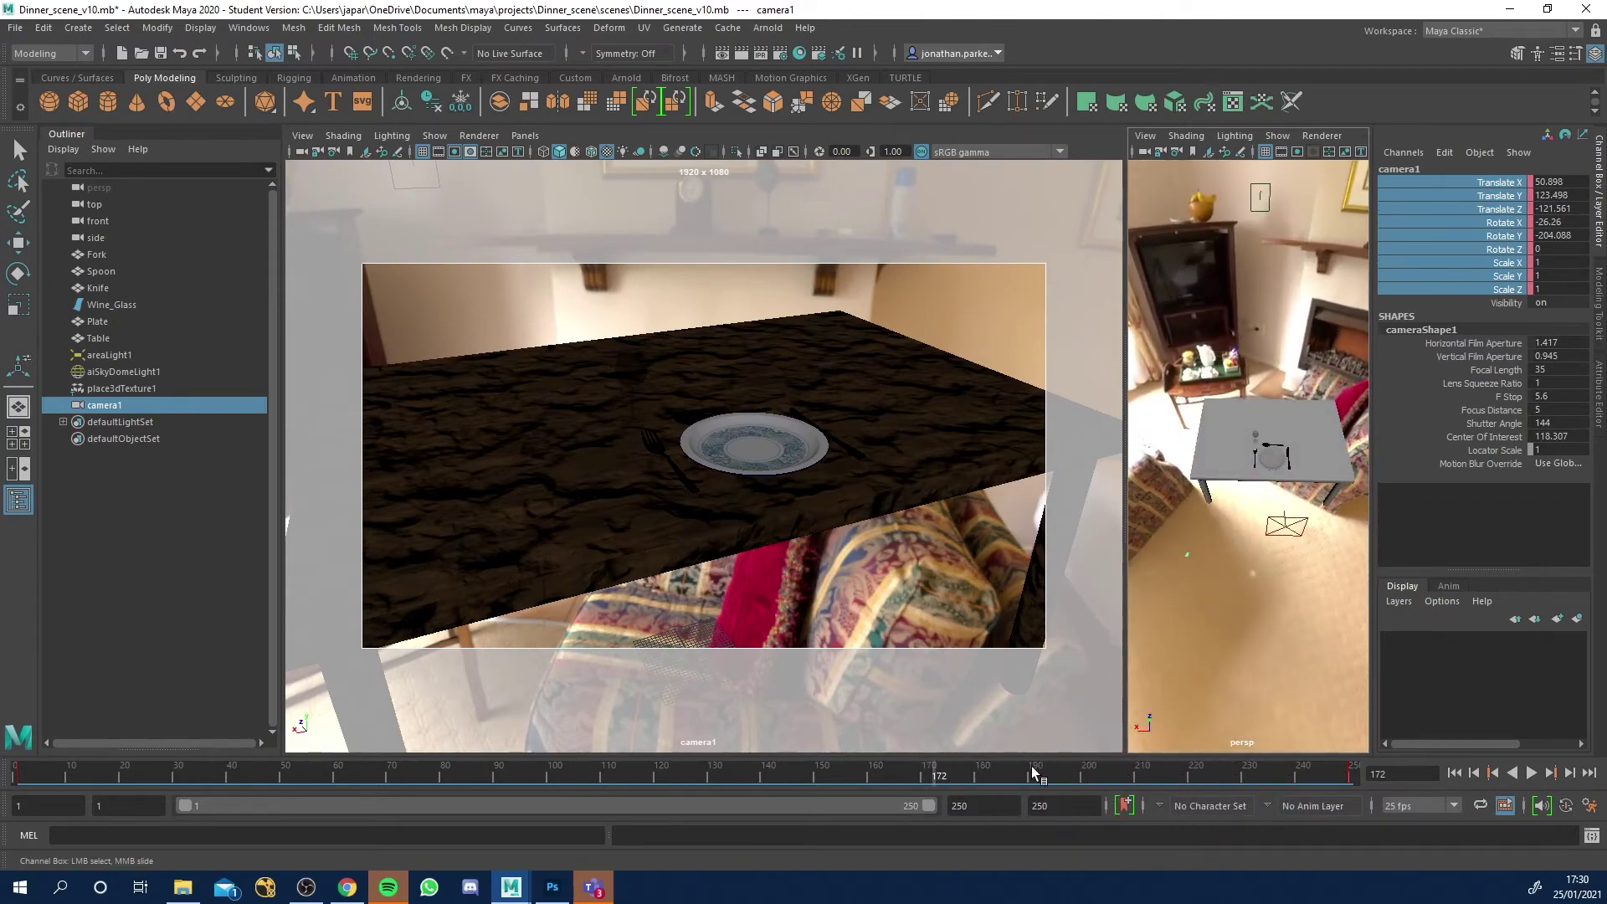
key(alt+v)
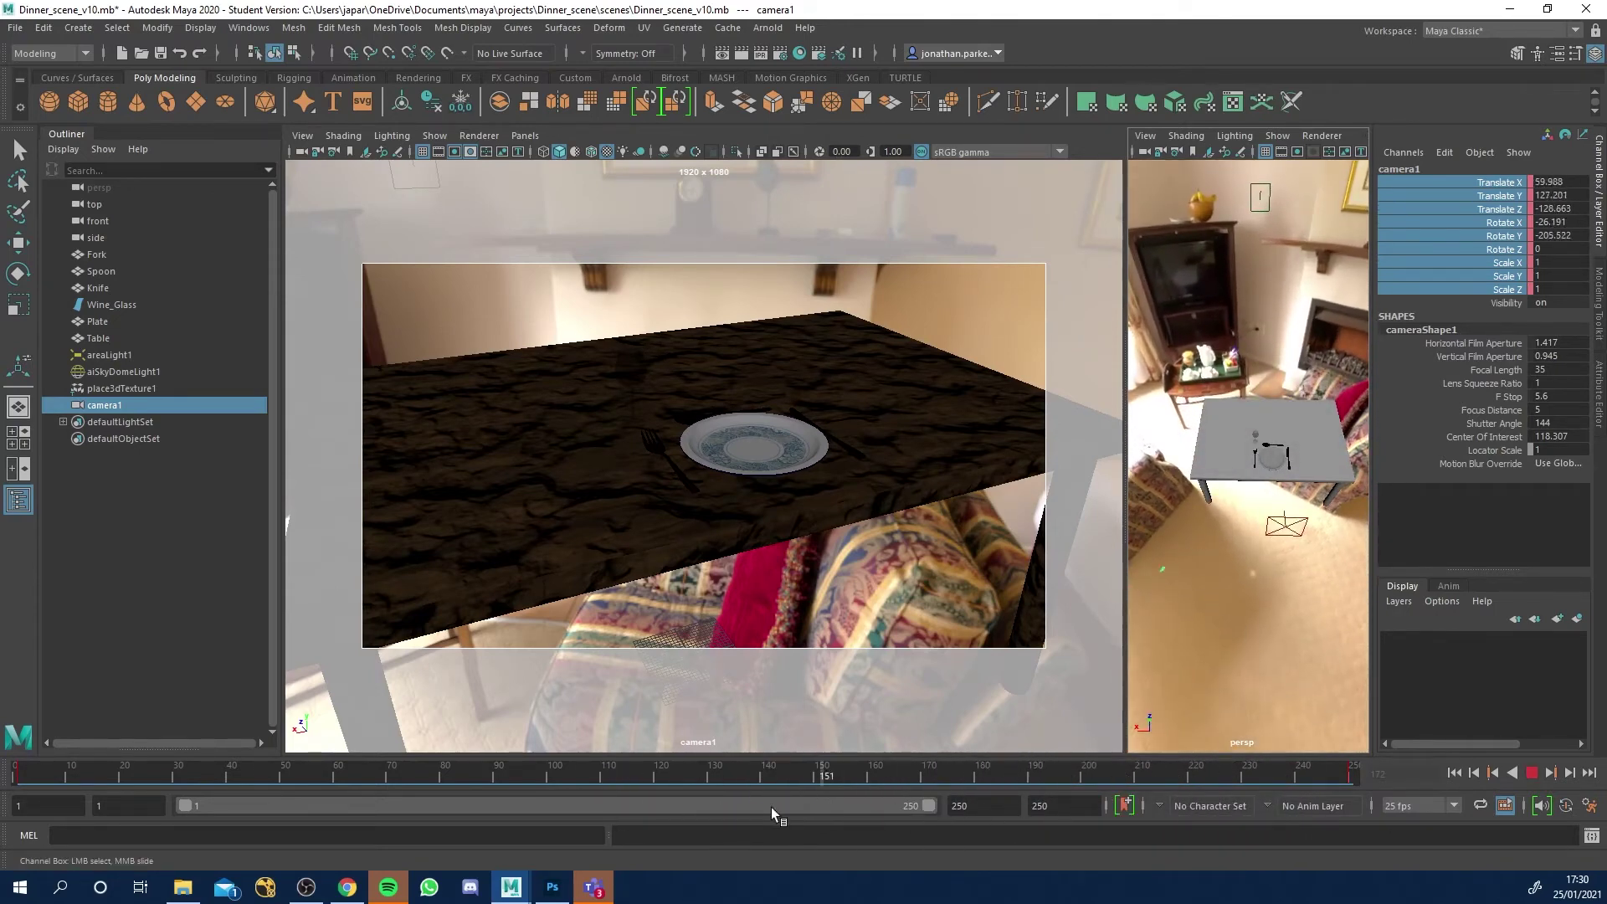
click(1194, 777)
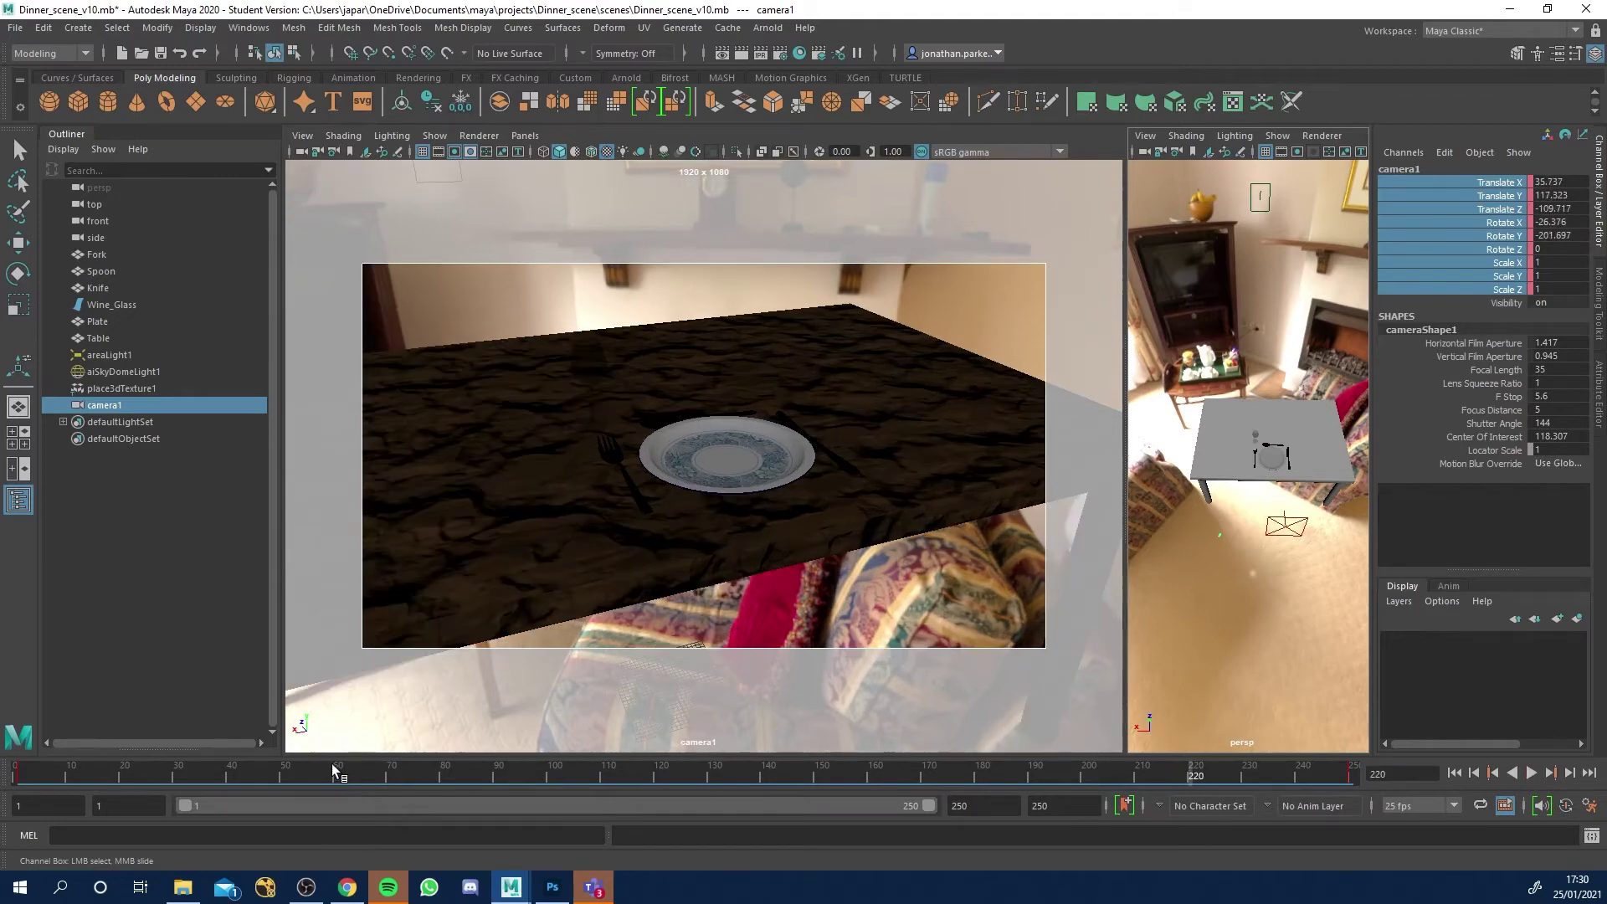
Scrub back through the animation, replay the camera move from frame 1, and deselect camera1.
drag(335, 772, 257, 777)
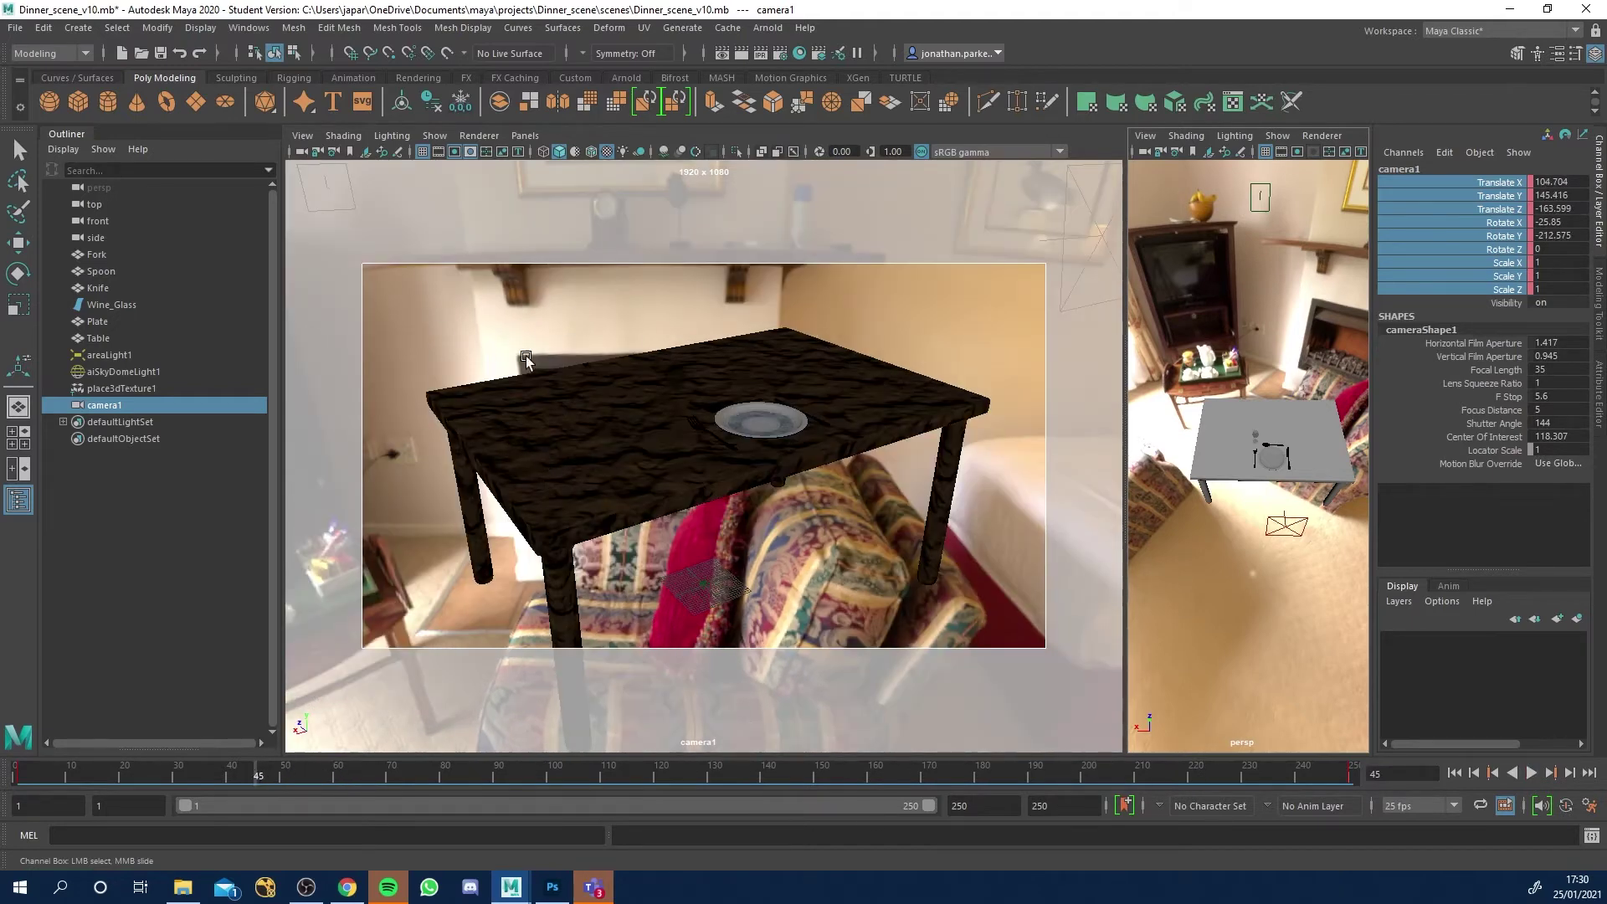
click(114, 772)
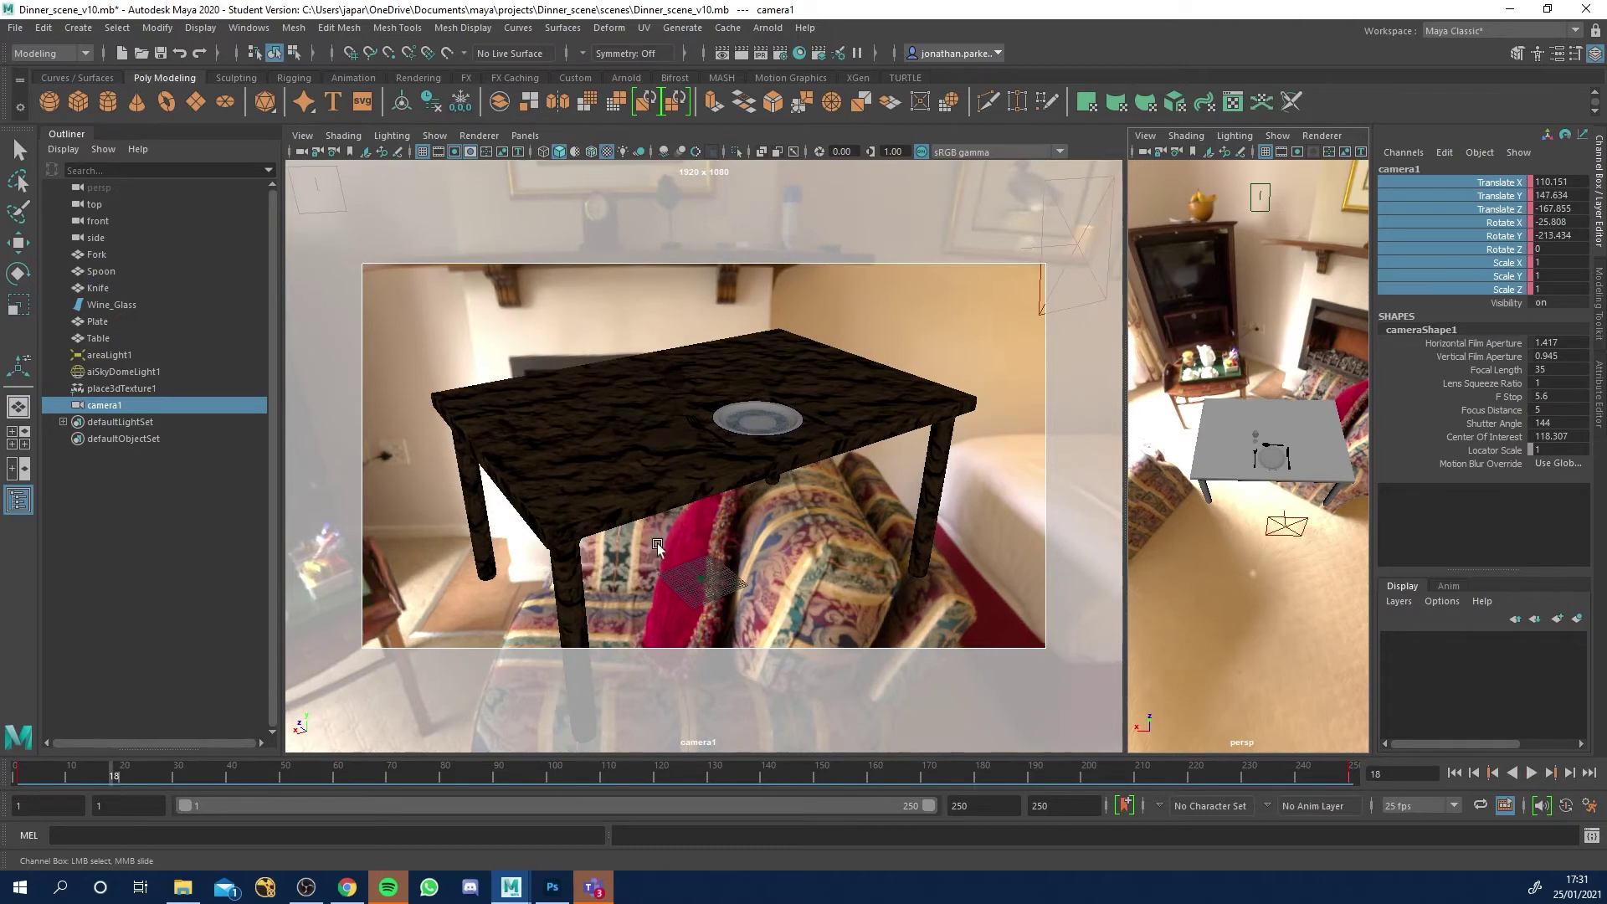
drag(212, 771, 19, 783)
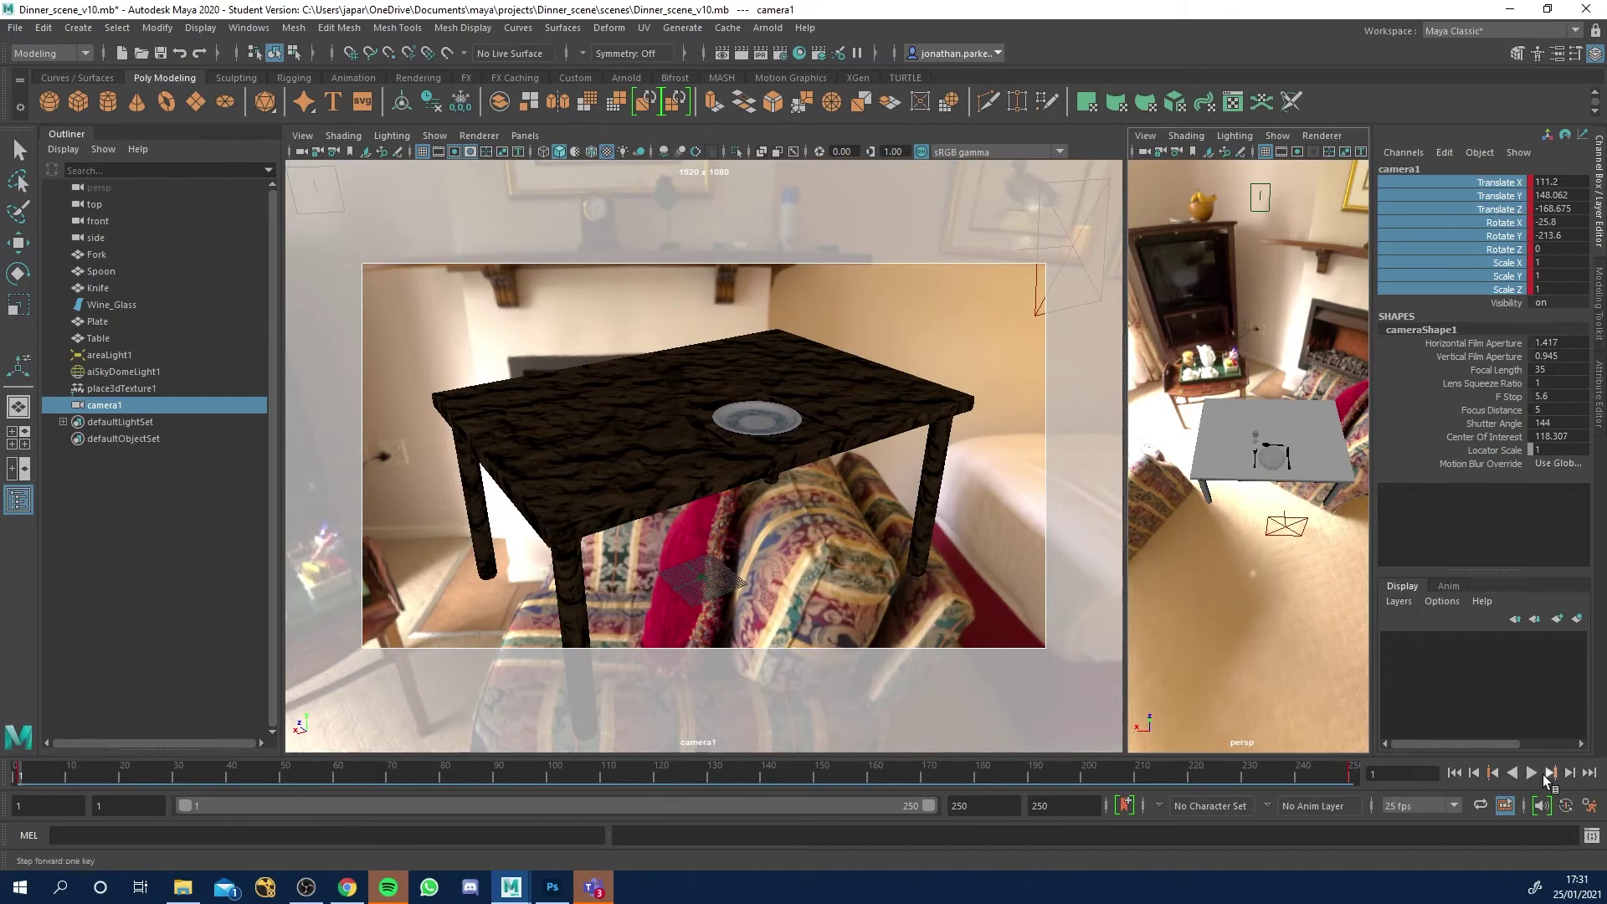
click(1531, 773)
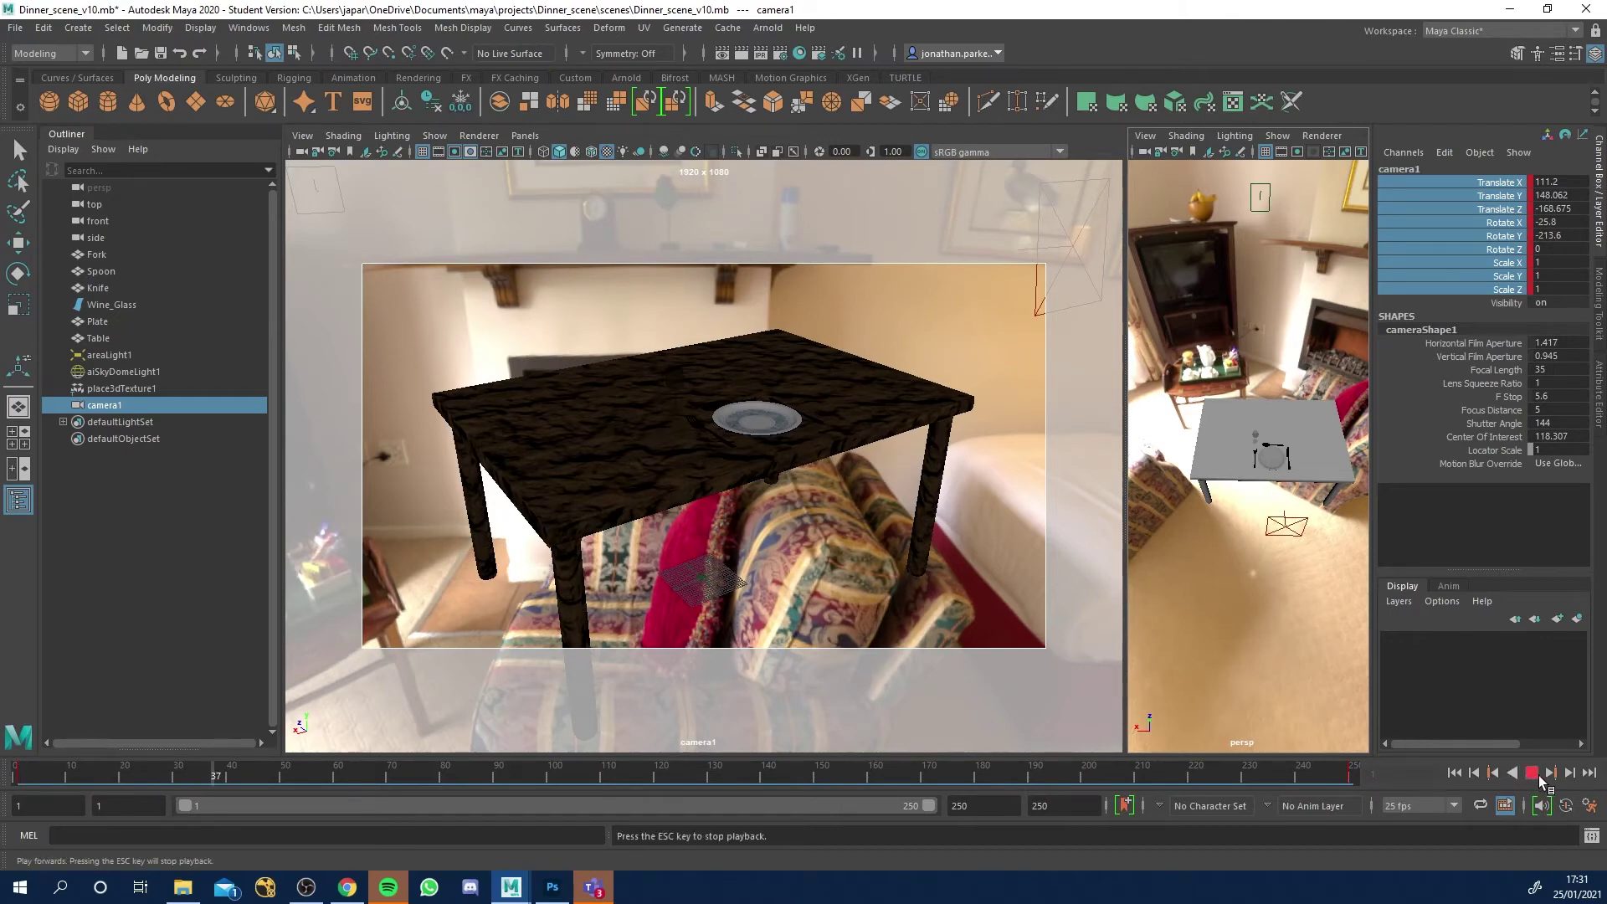
click(1537, 775)
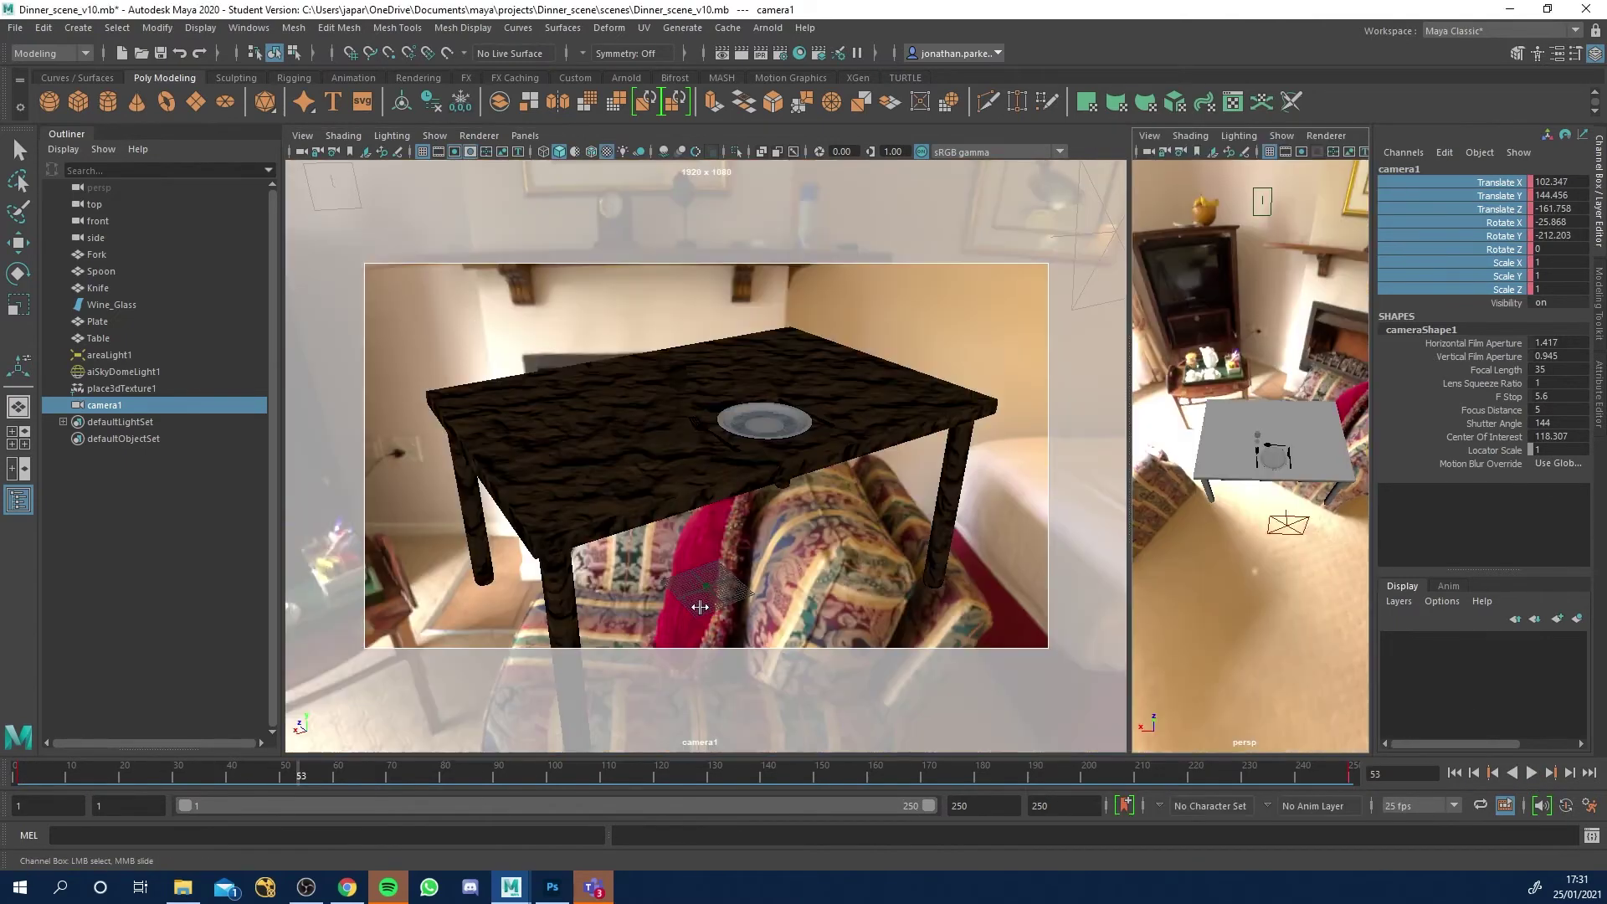
click(698, 612)
key(e)
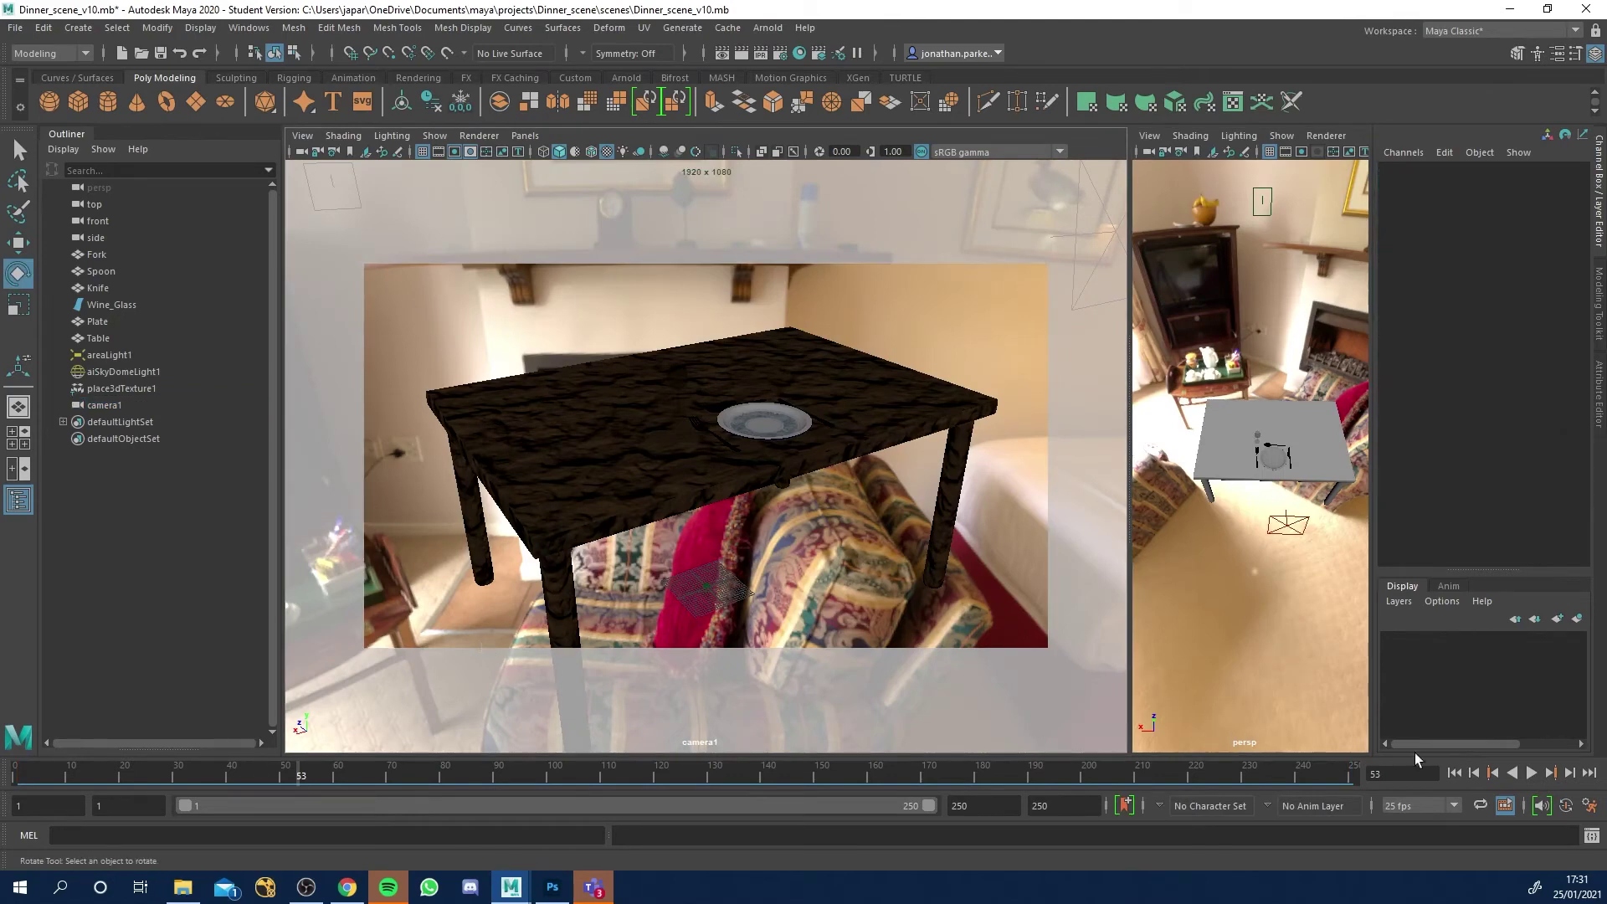
Play the camera move through camera1's view and stop it partway.
click(1531, 774)
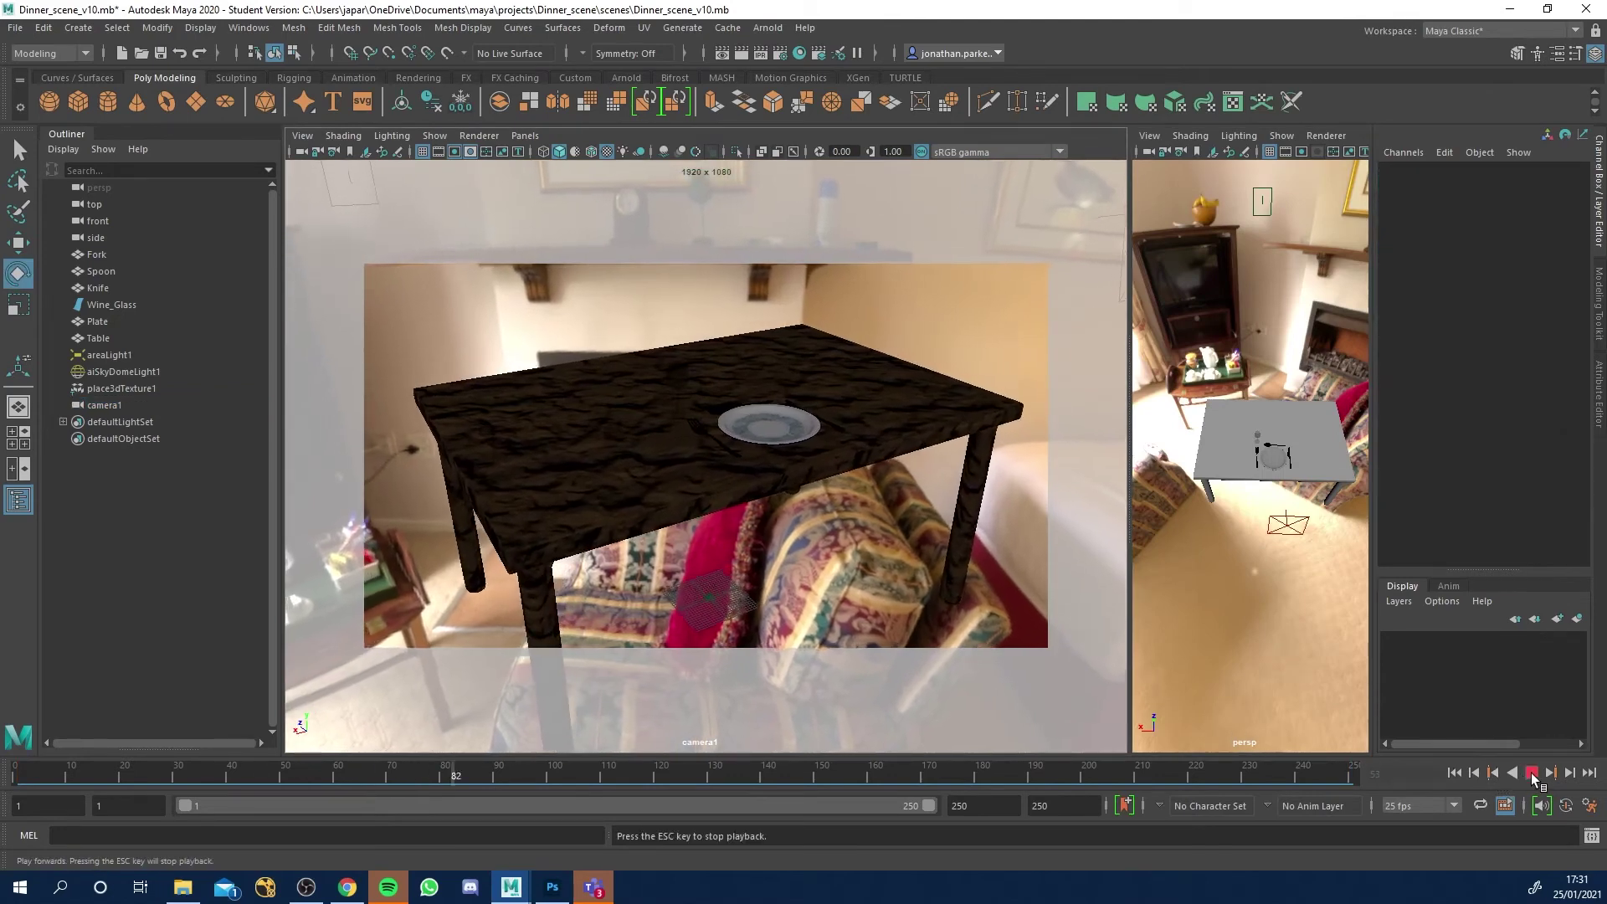
click(1531, 775)
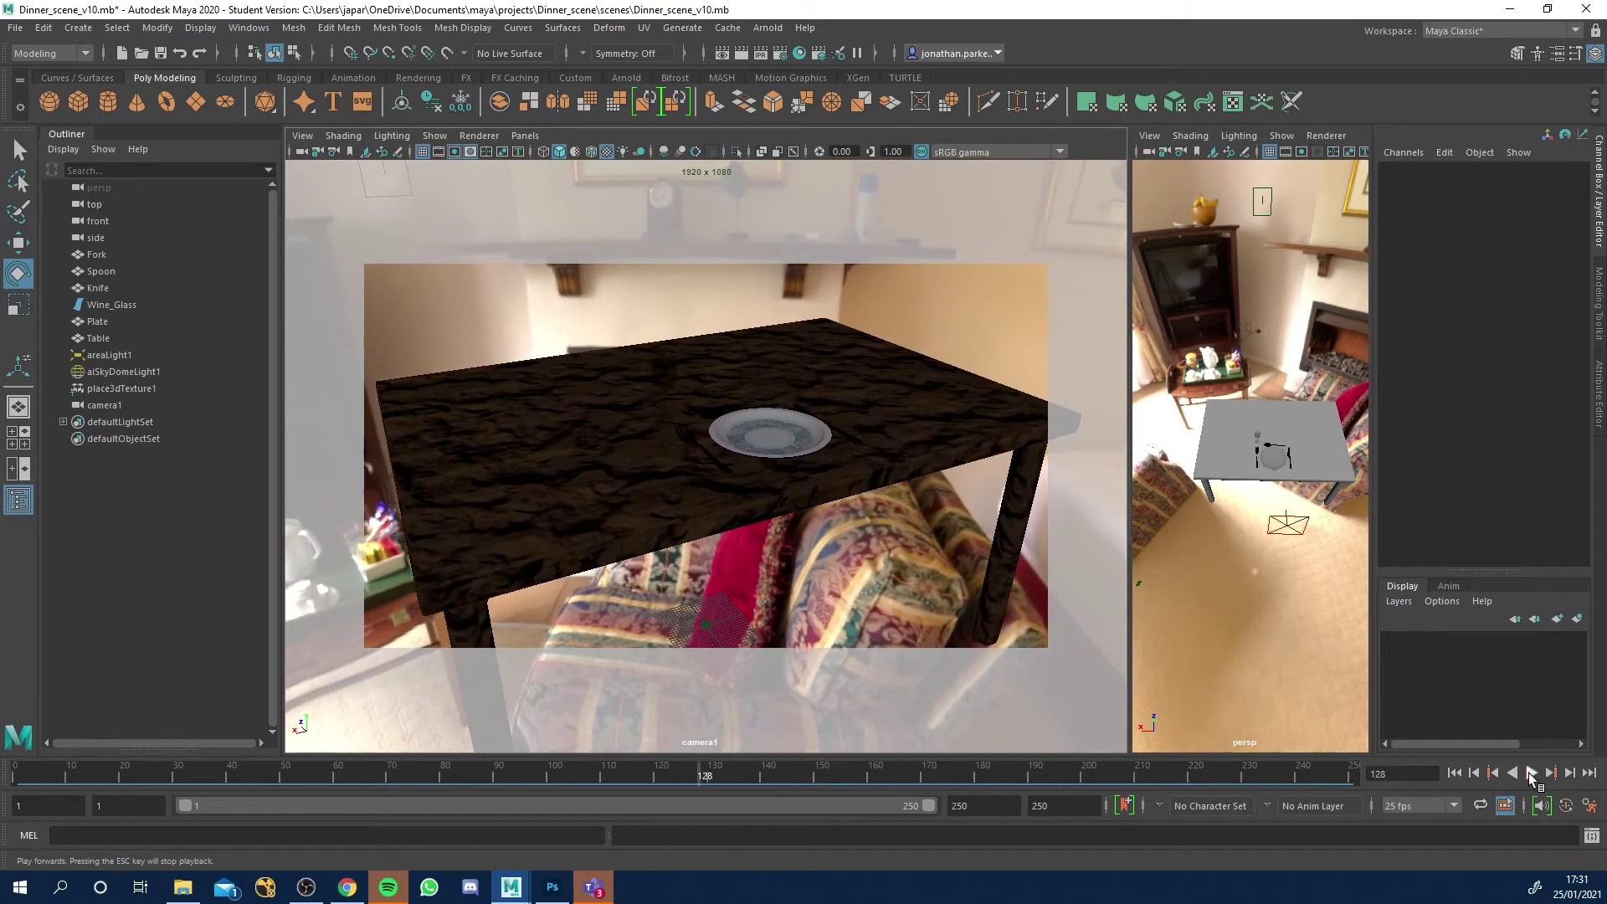
Try the Play every frame playback speed in the Time Slider preferences and preview the camera move with it.
click(1590, 812)
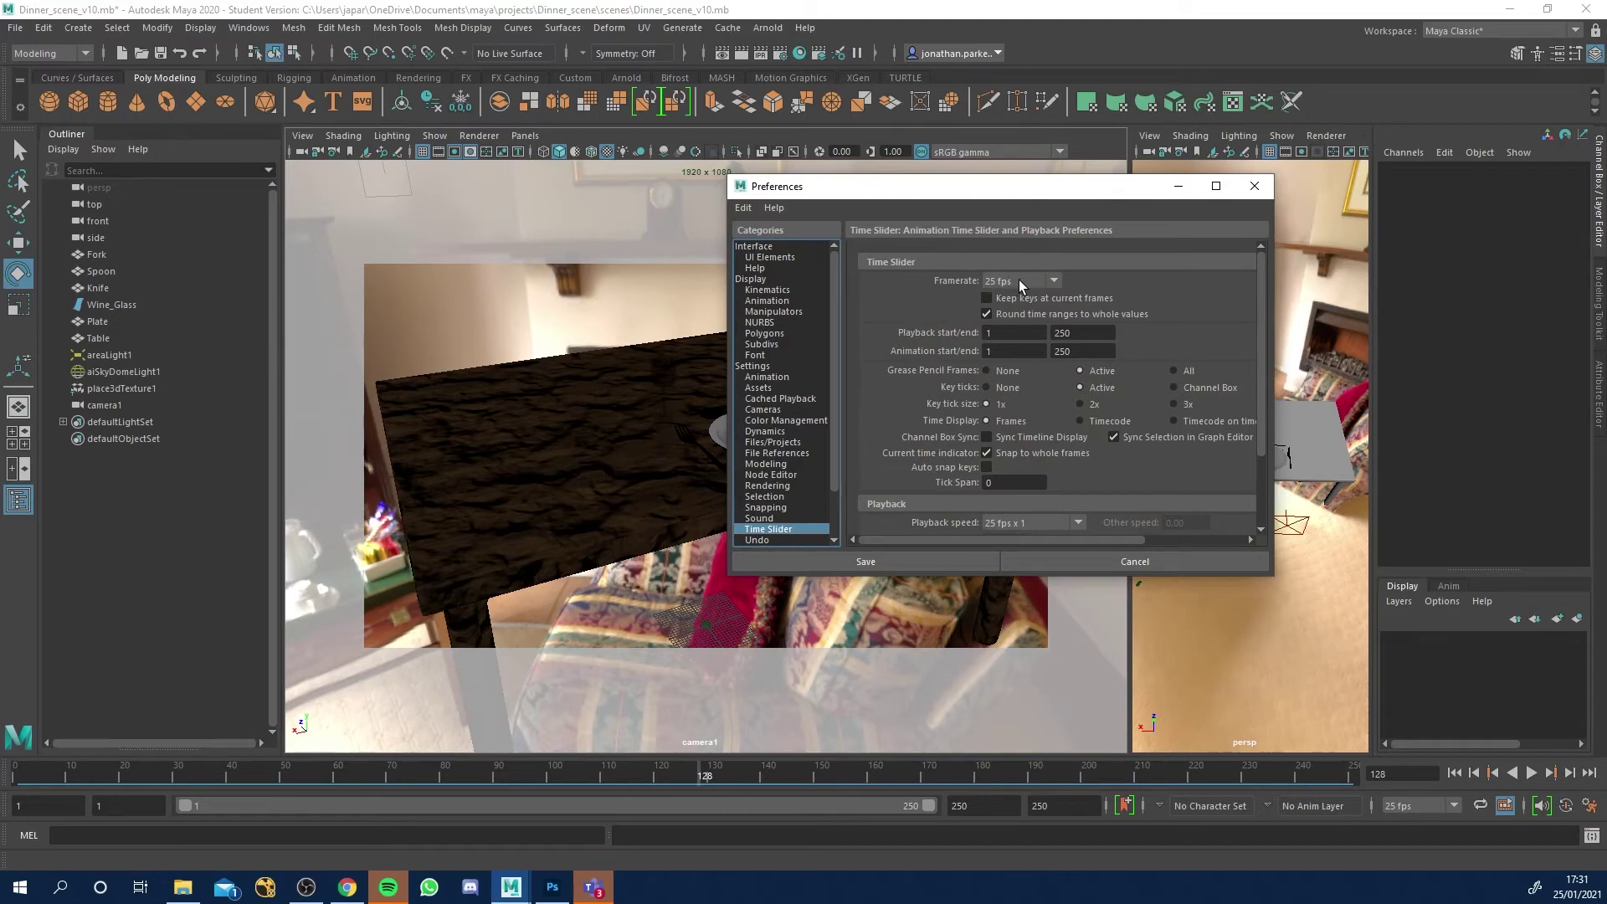
scroll(1047, 405, down, 3)
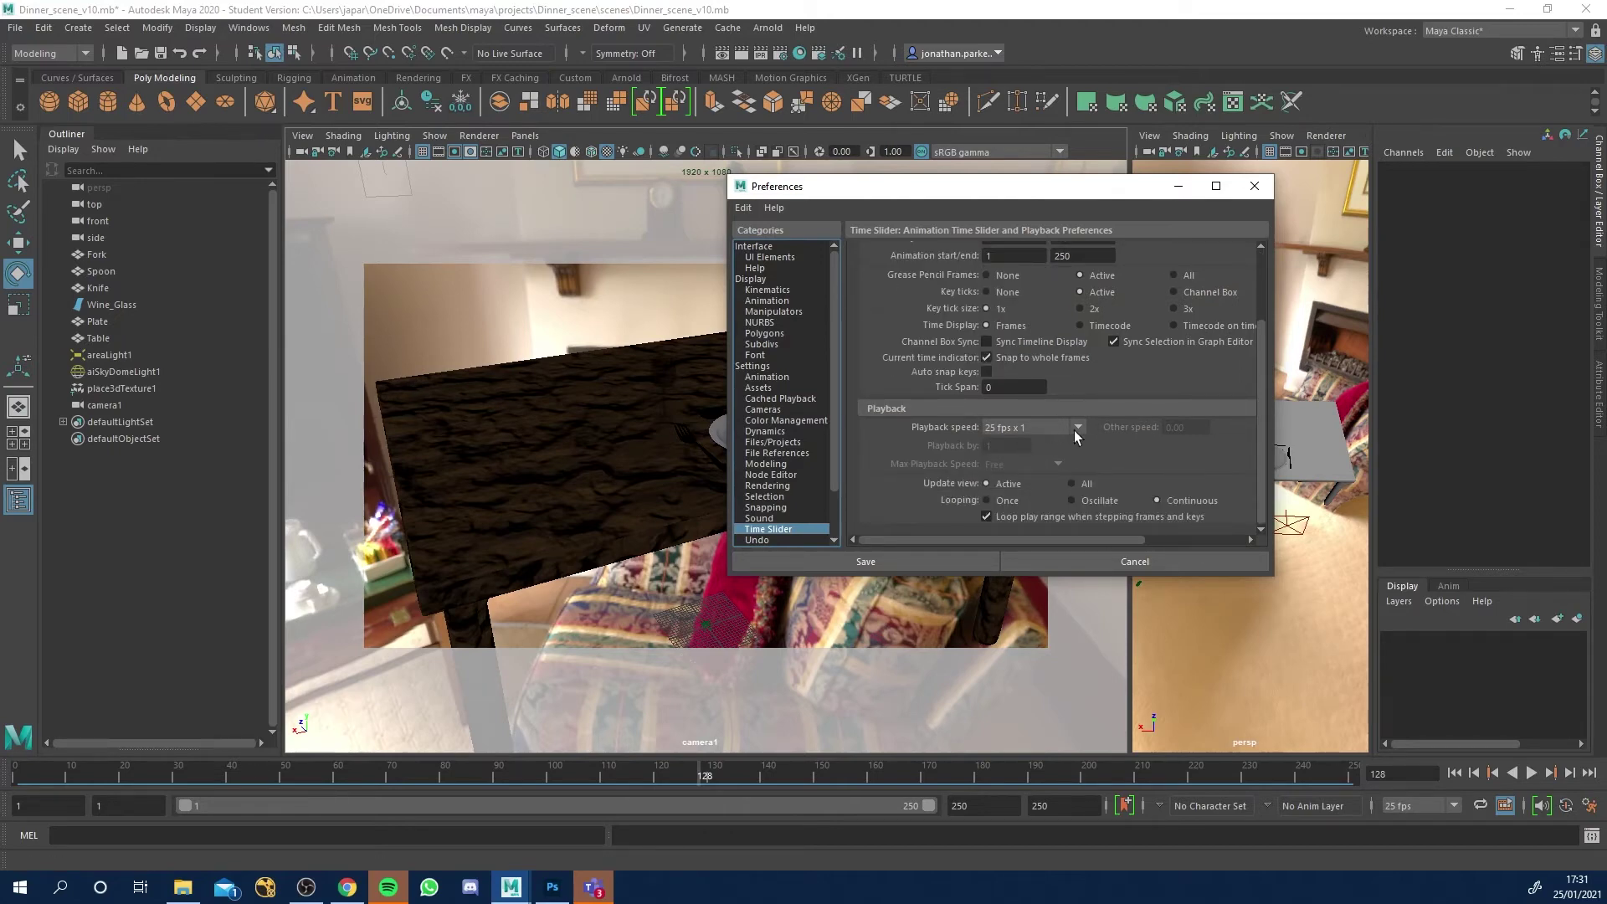
click(1075, 428)
click(1042, 447)
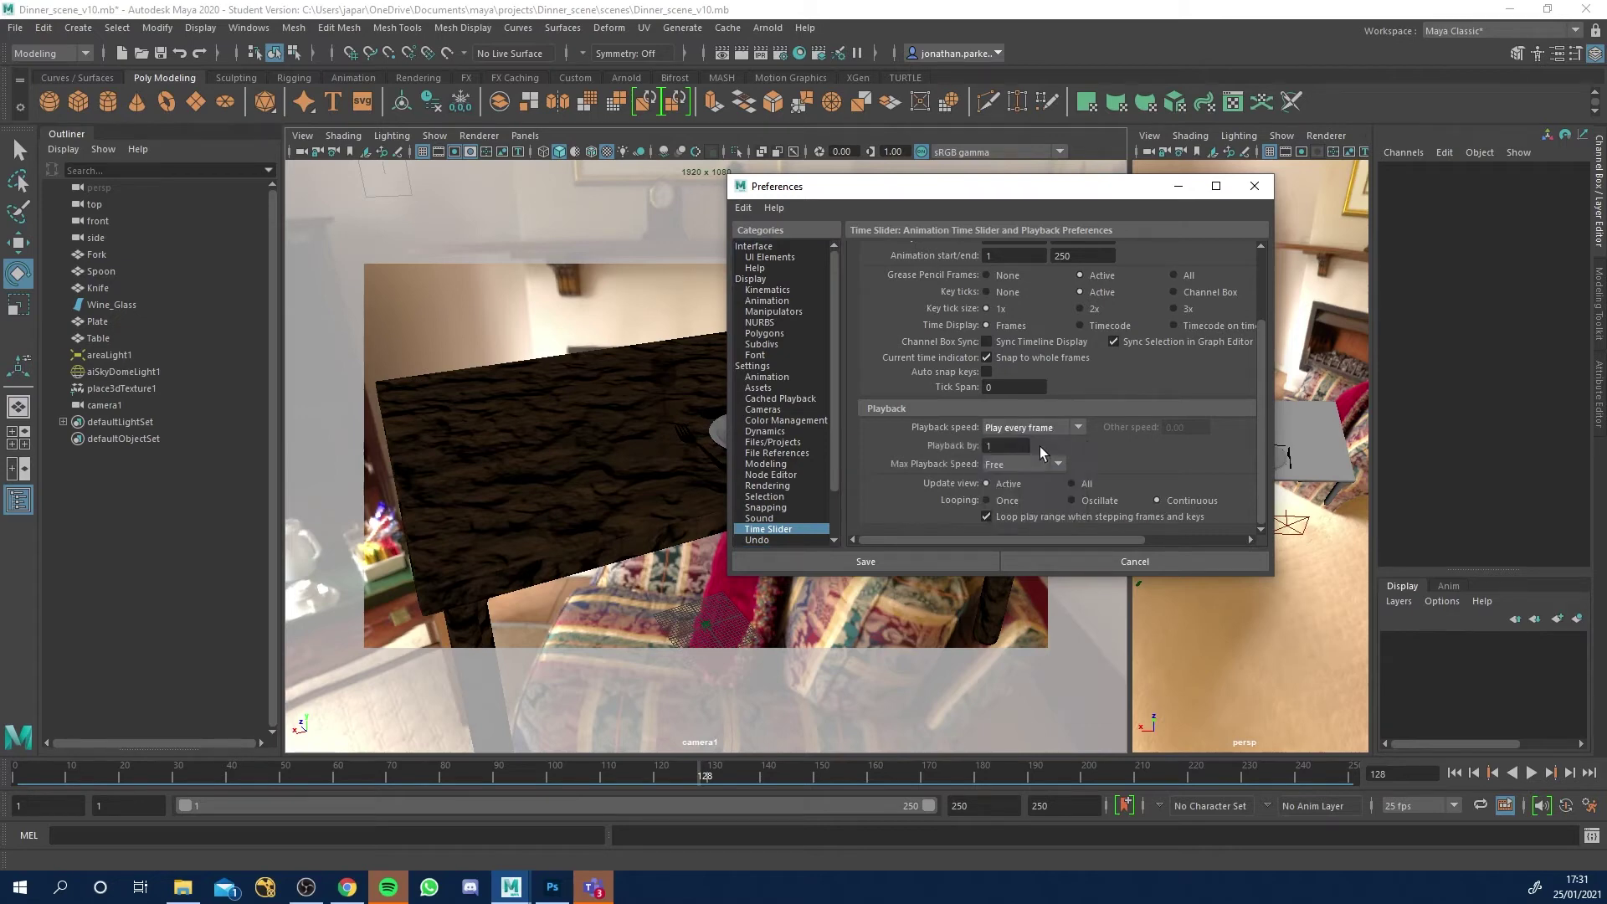
click(1531, 773)
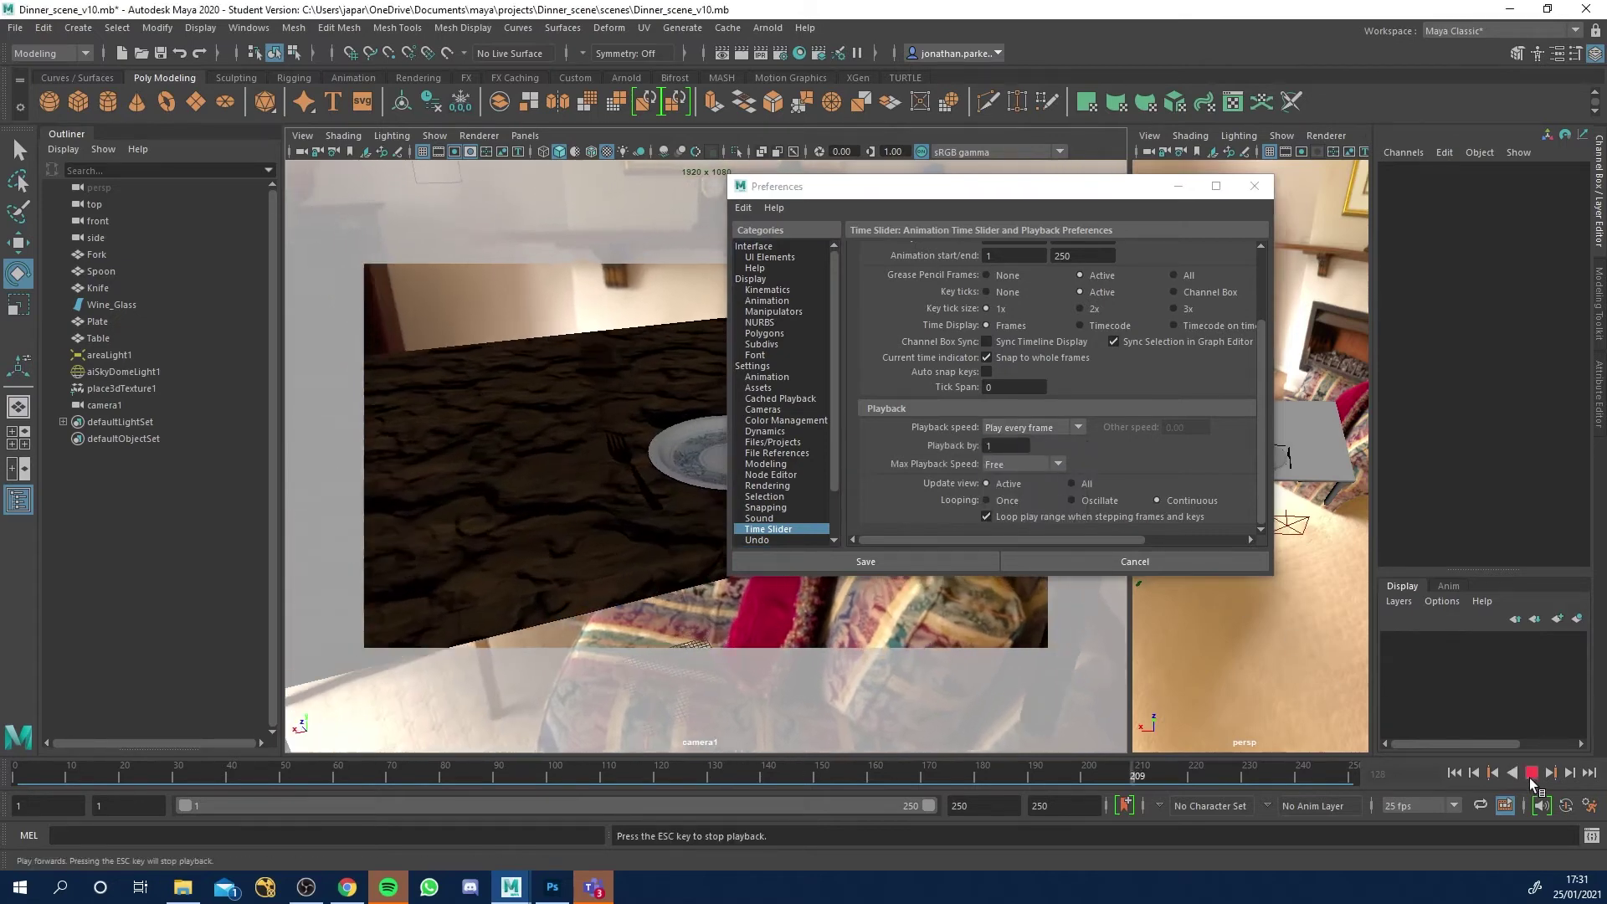
click(1531, 773)
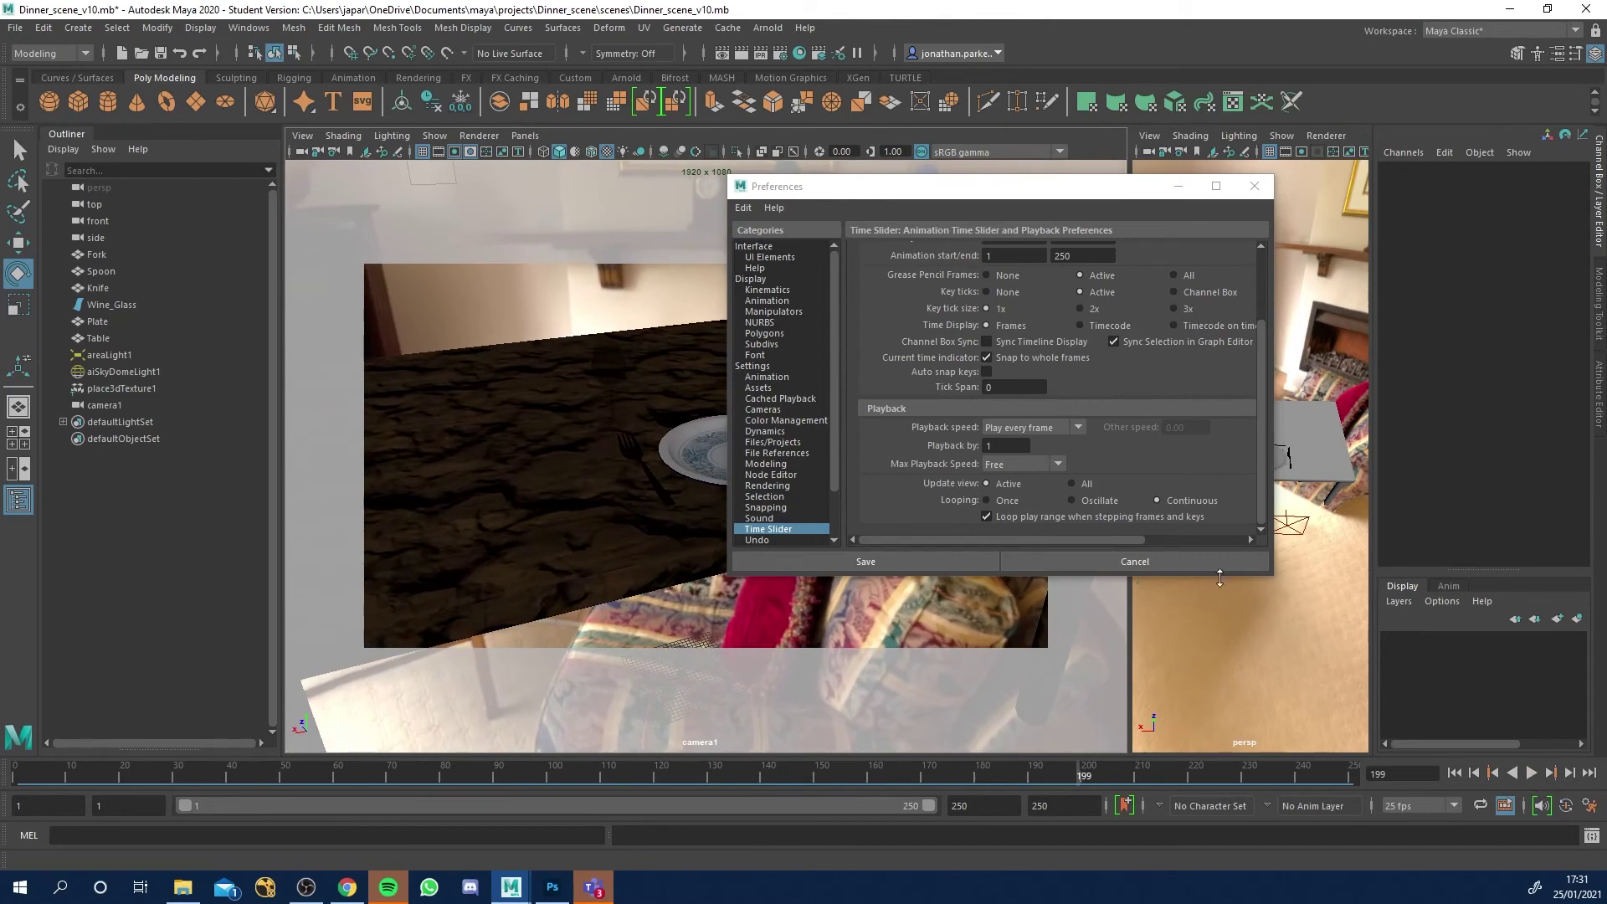
Set the Time Slider playback speed to 25 fps x 1, review the framerate options, and save the preferences.
click(1068, 426)
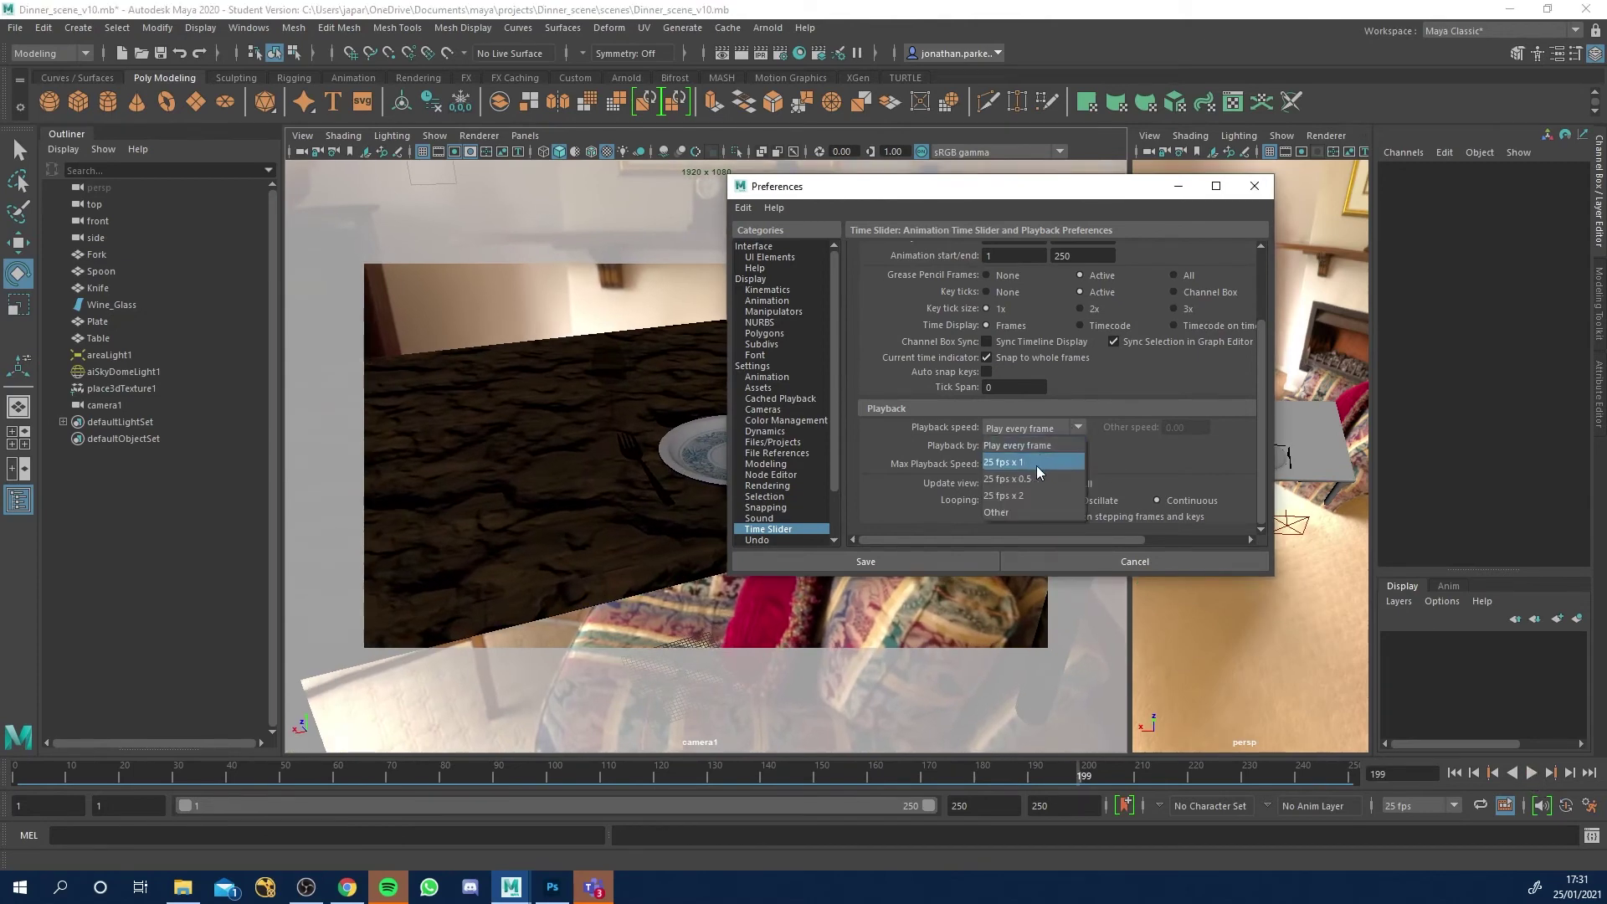
click(1028, 463)
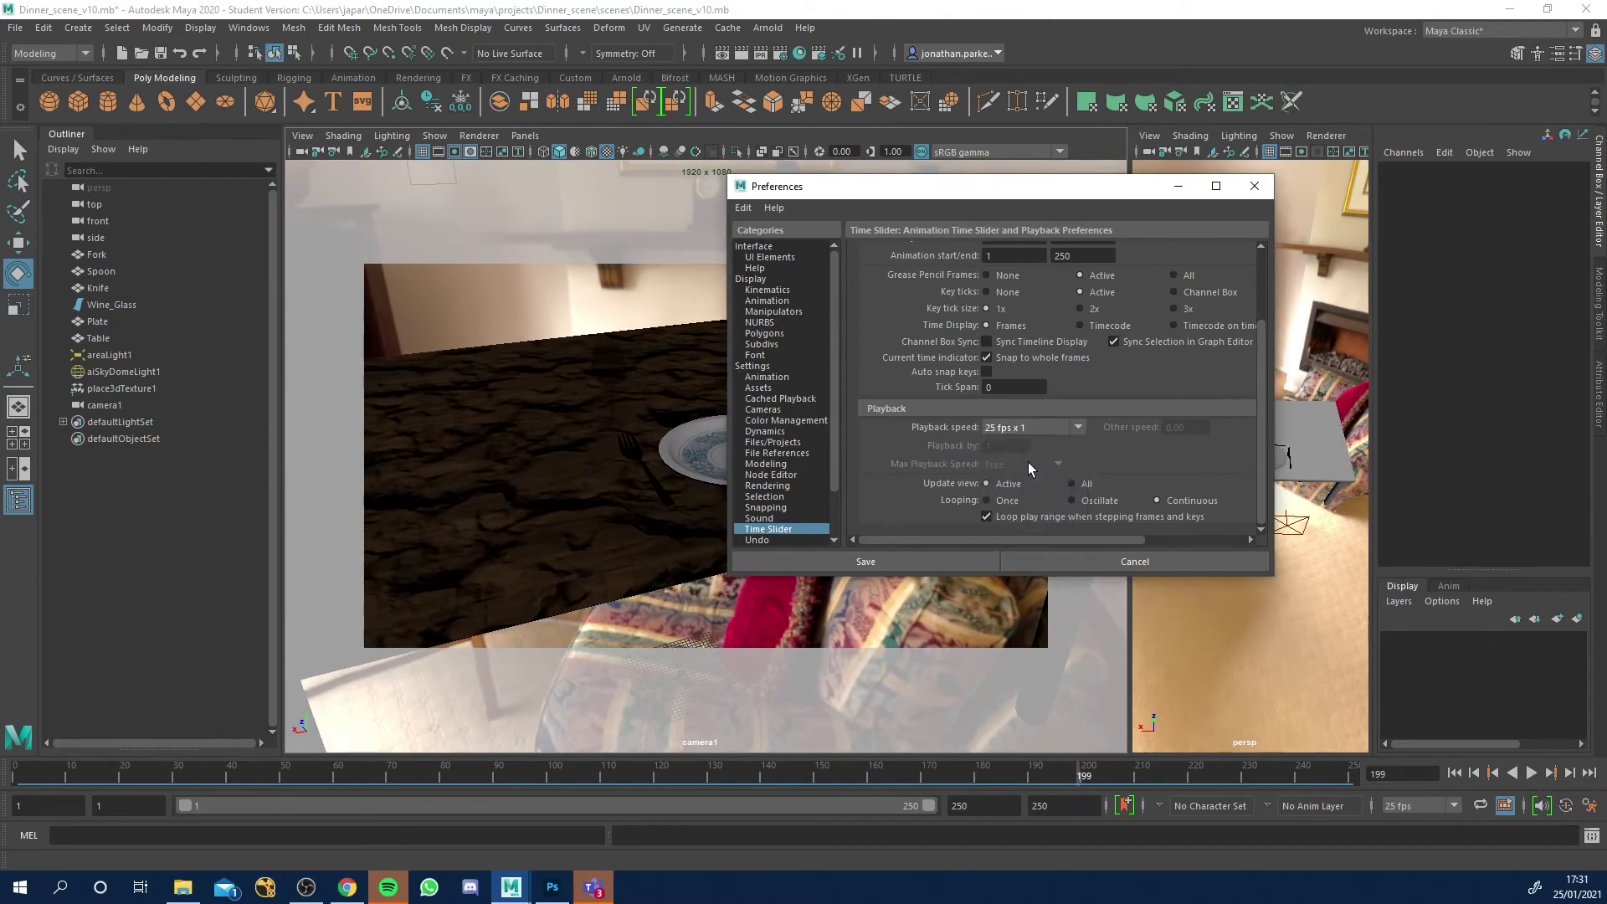
scroll(1053, 419, up, 3)
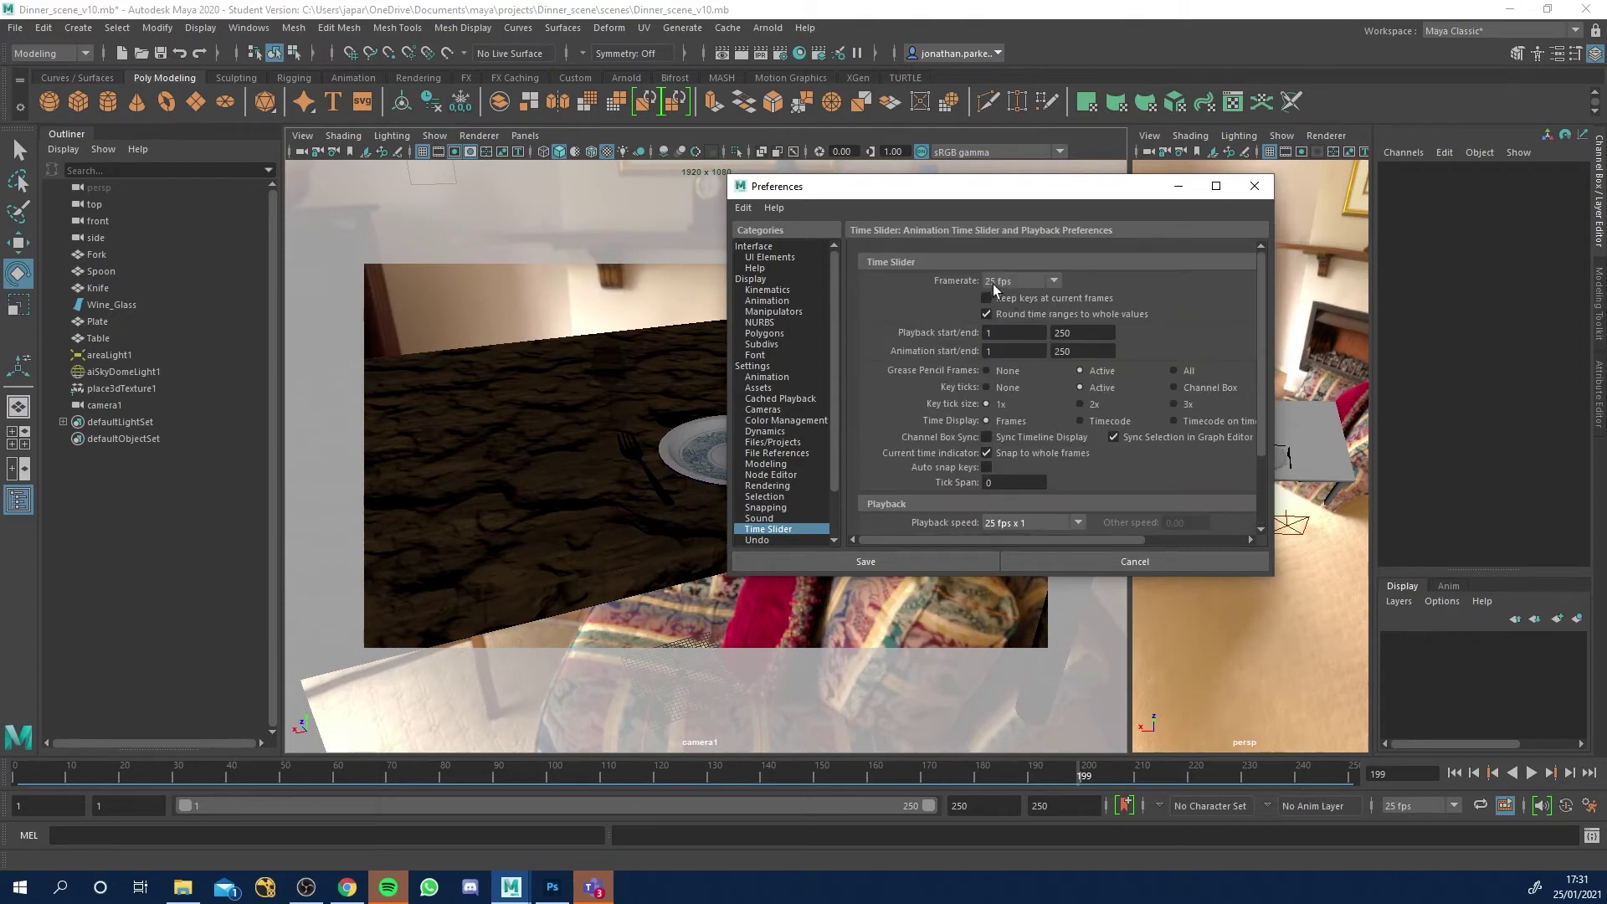
click(1037, 284)
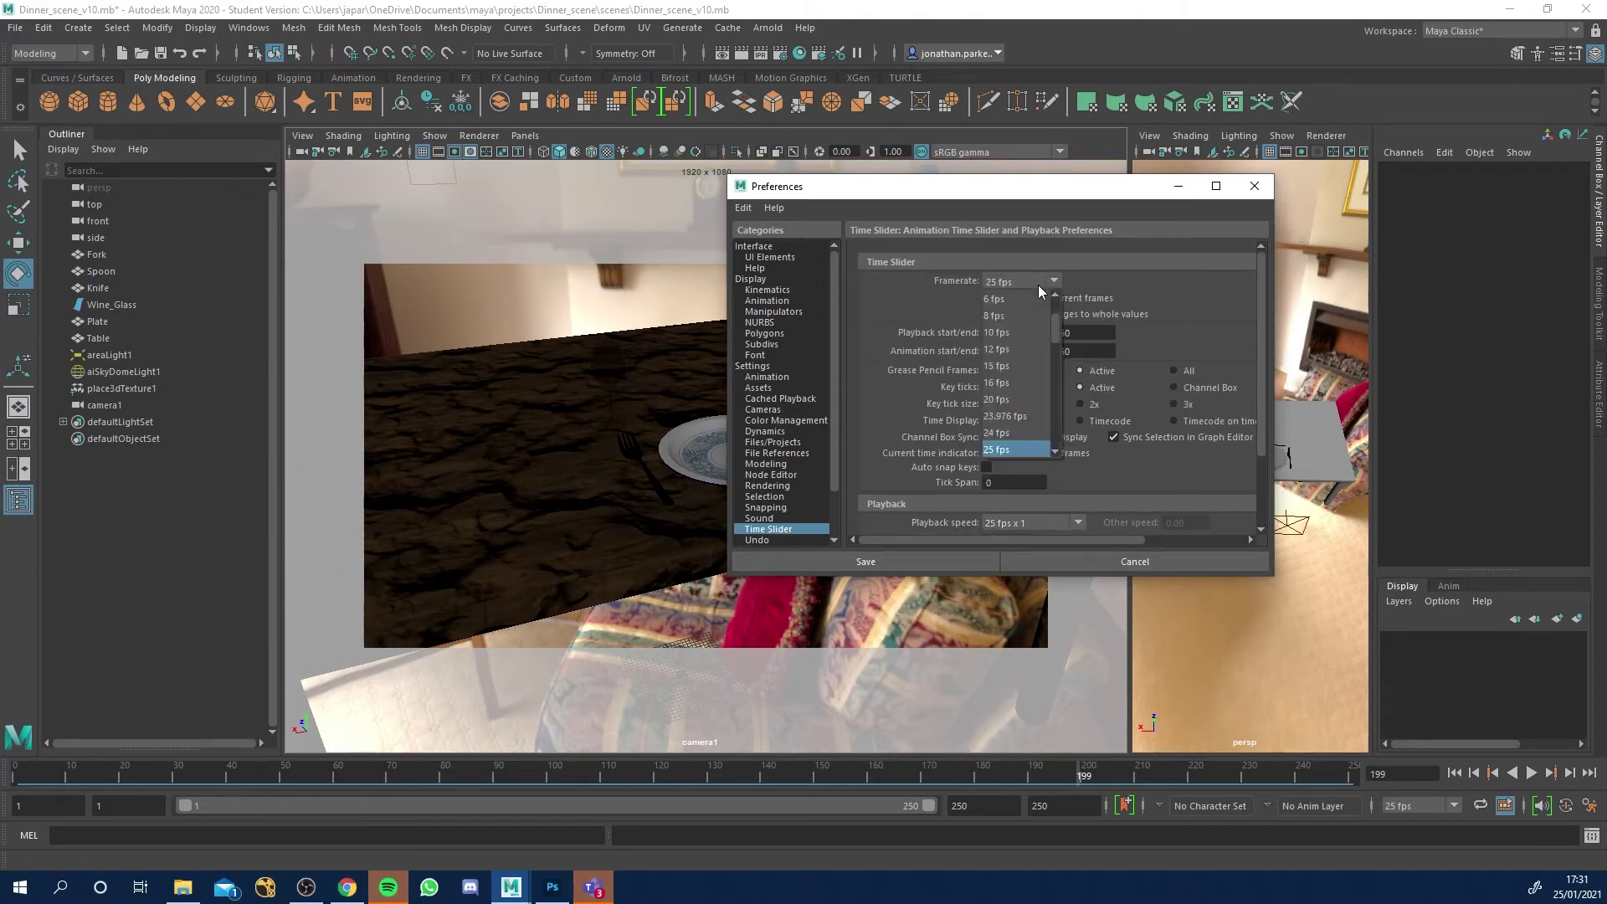
click(1132, 269)
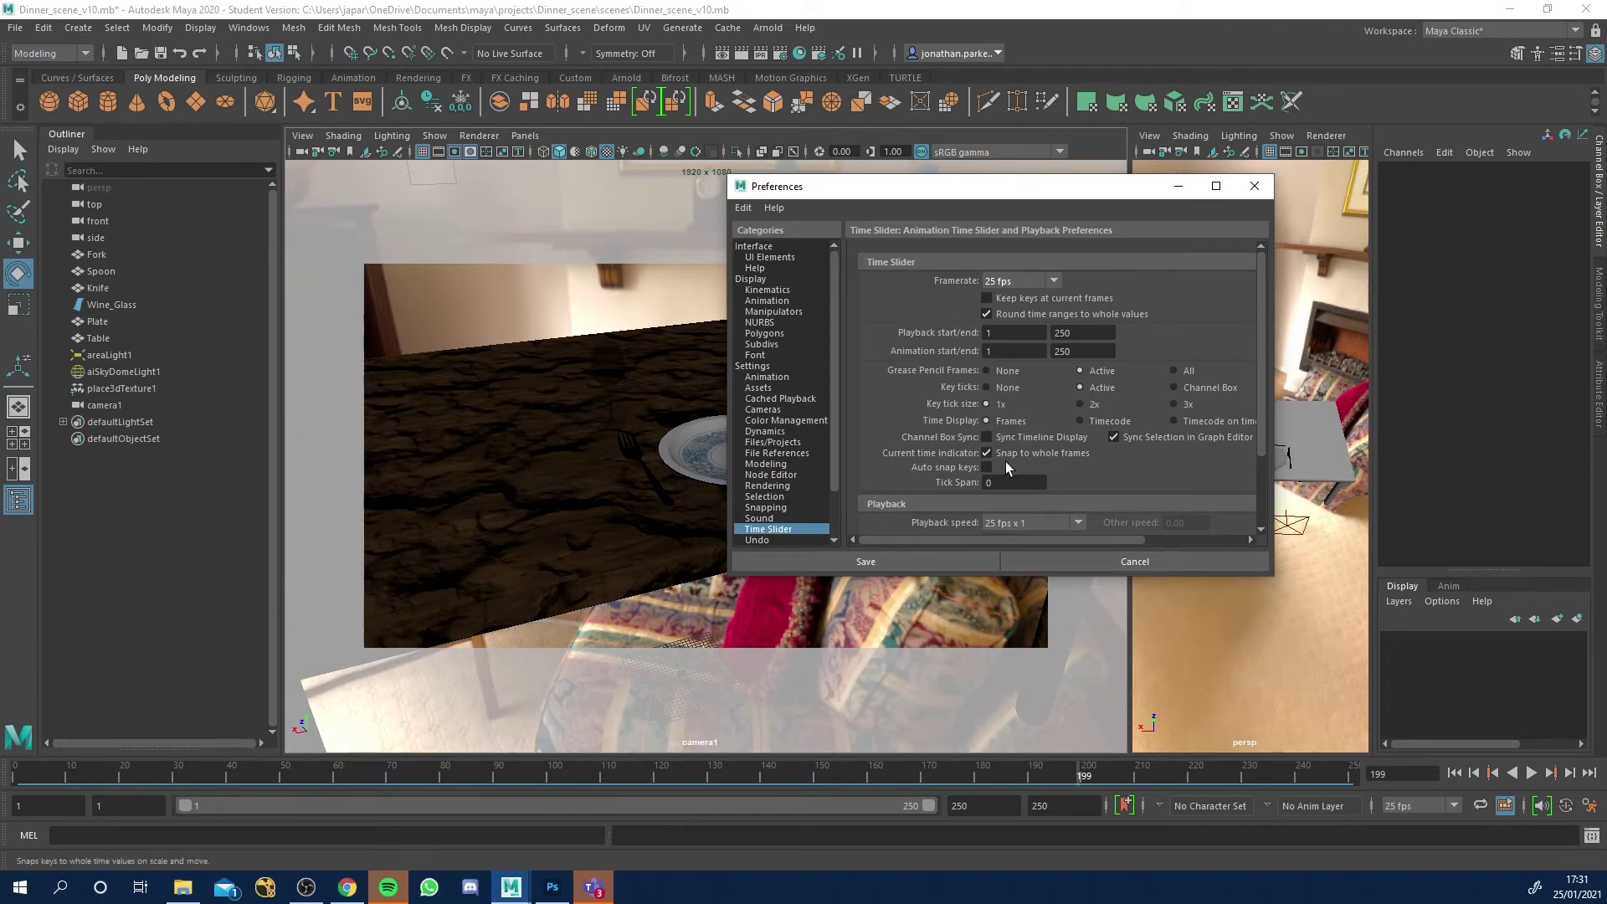
click(937, 563)
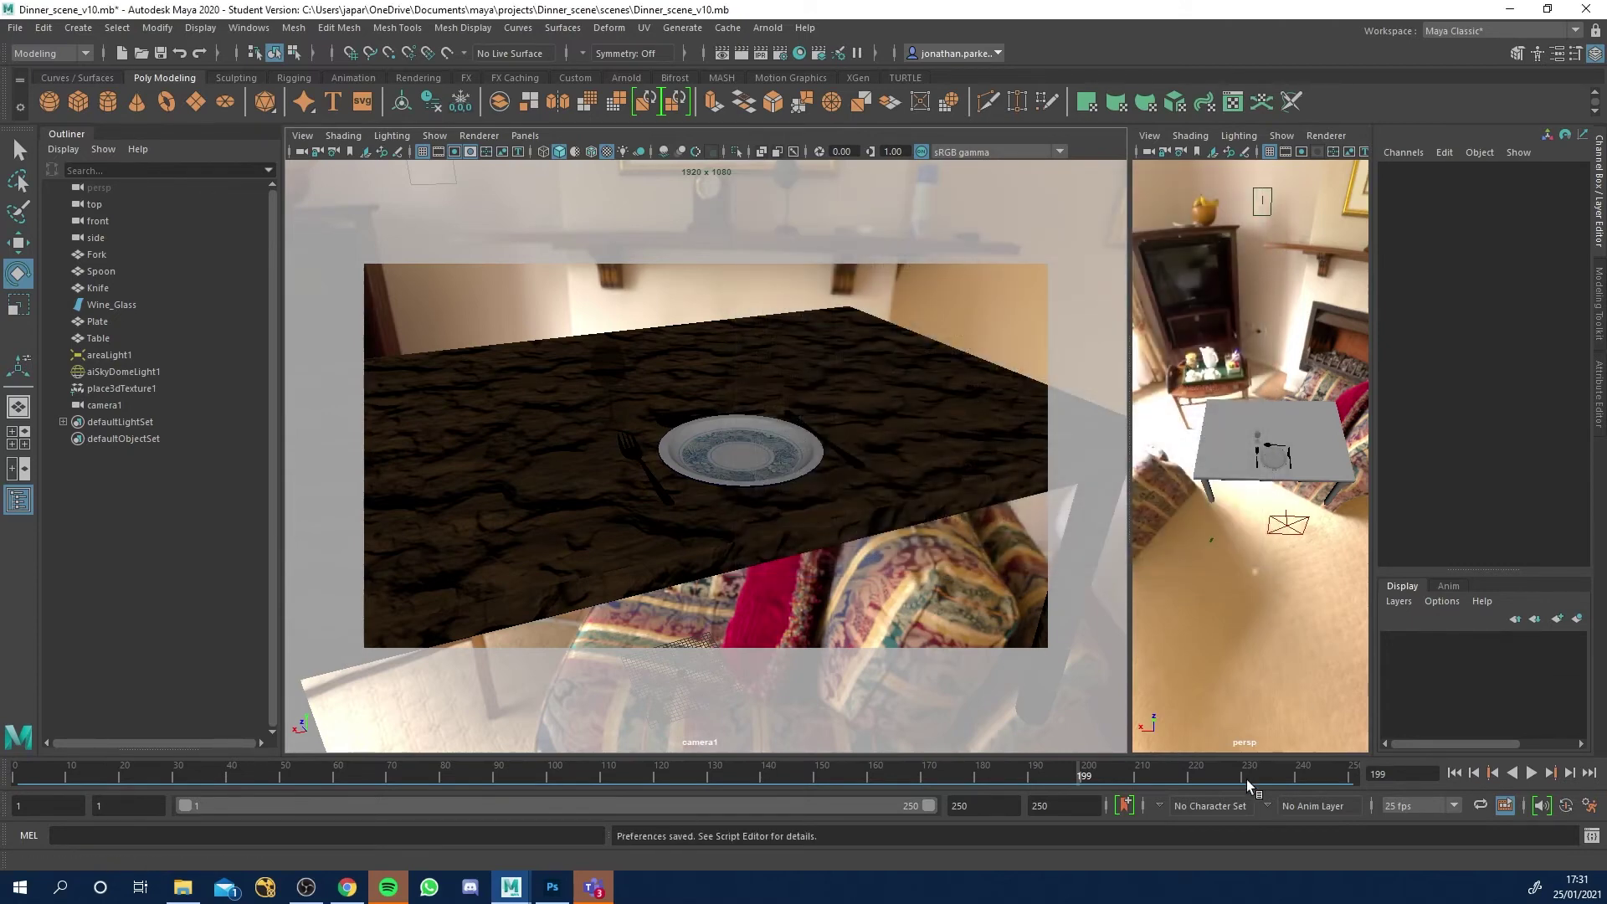
Scrub back through the timeline and play the camera move at the saved playback speed.
drag(1248, 780, 750, 785)
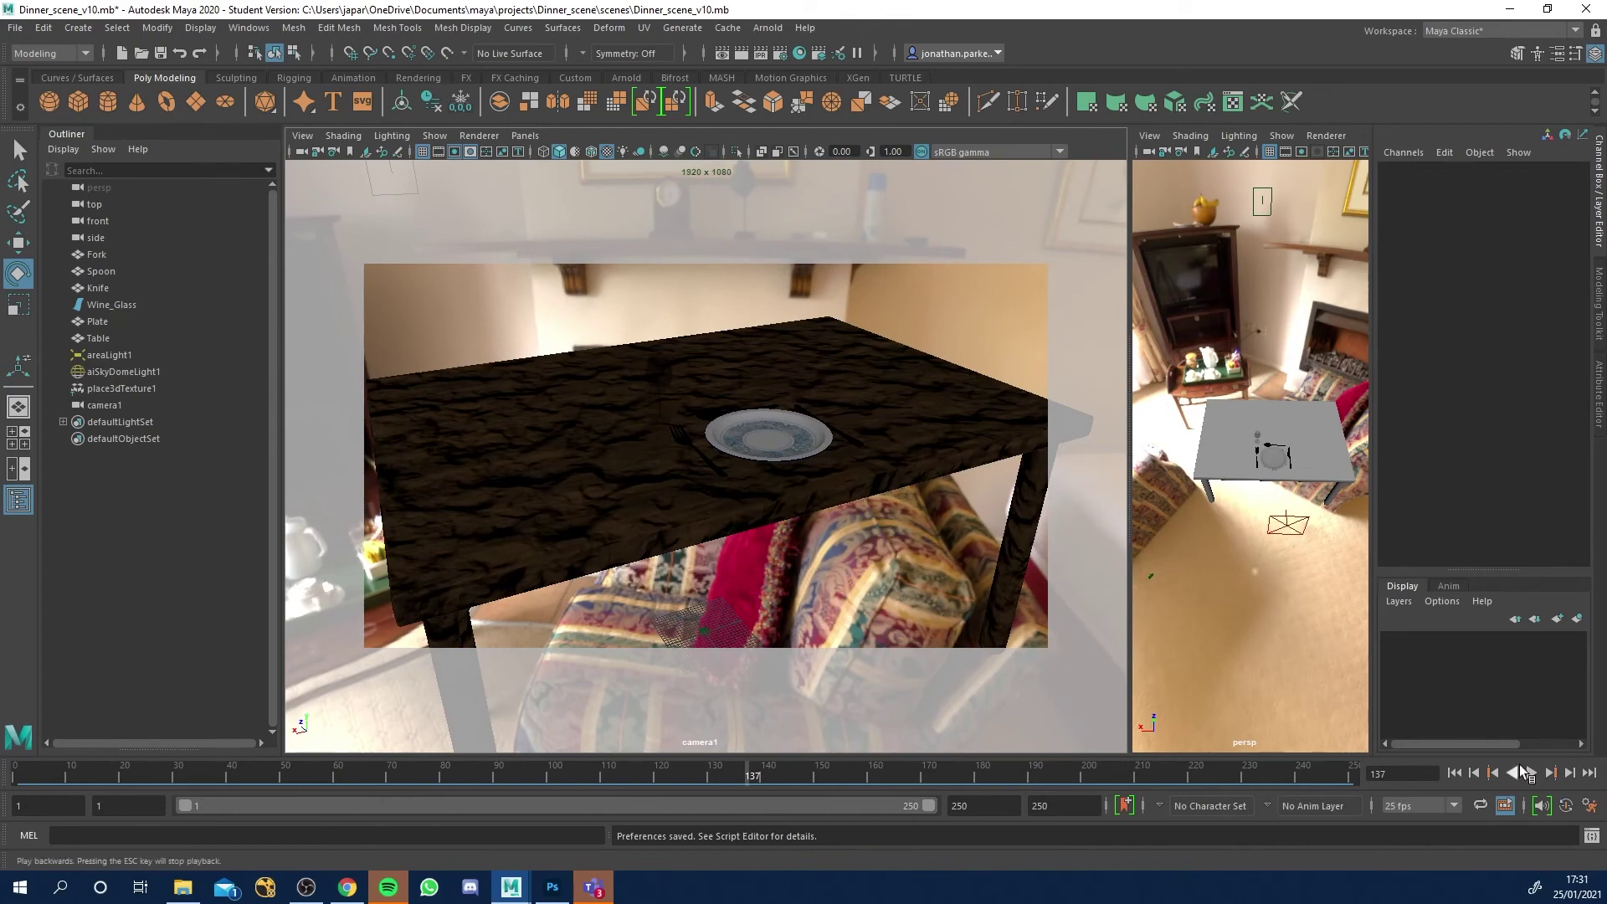
click(1532, 773)
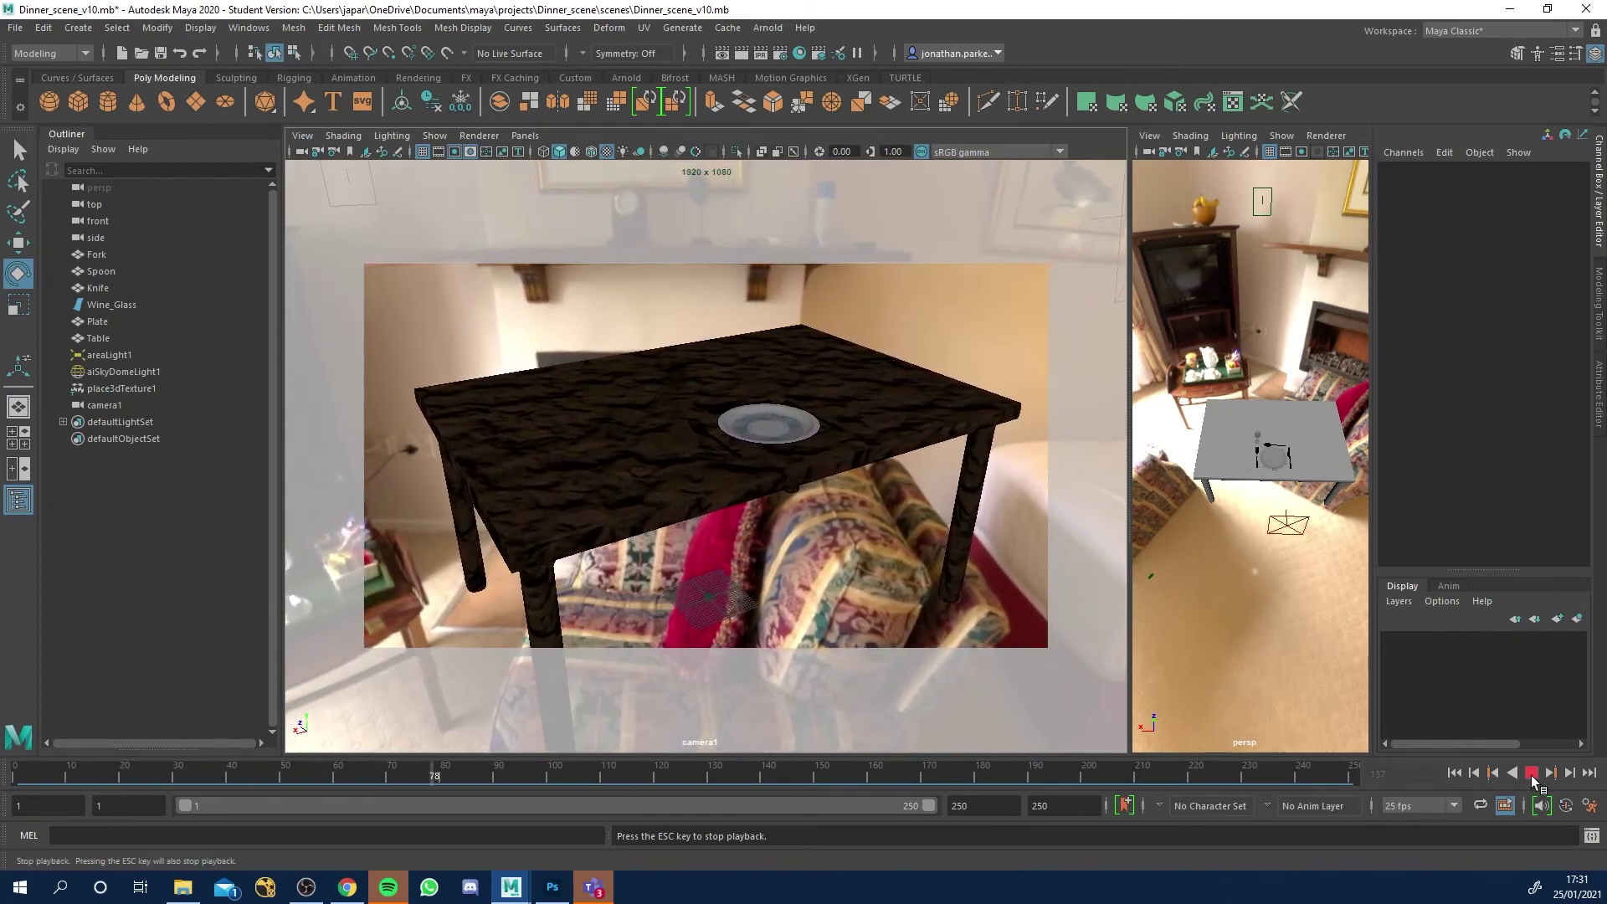
key(Escape)
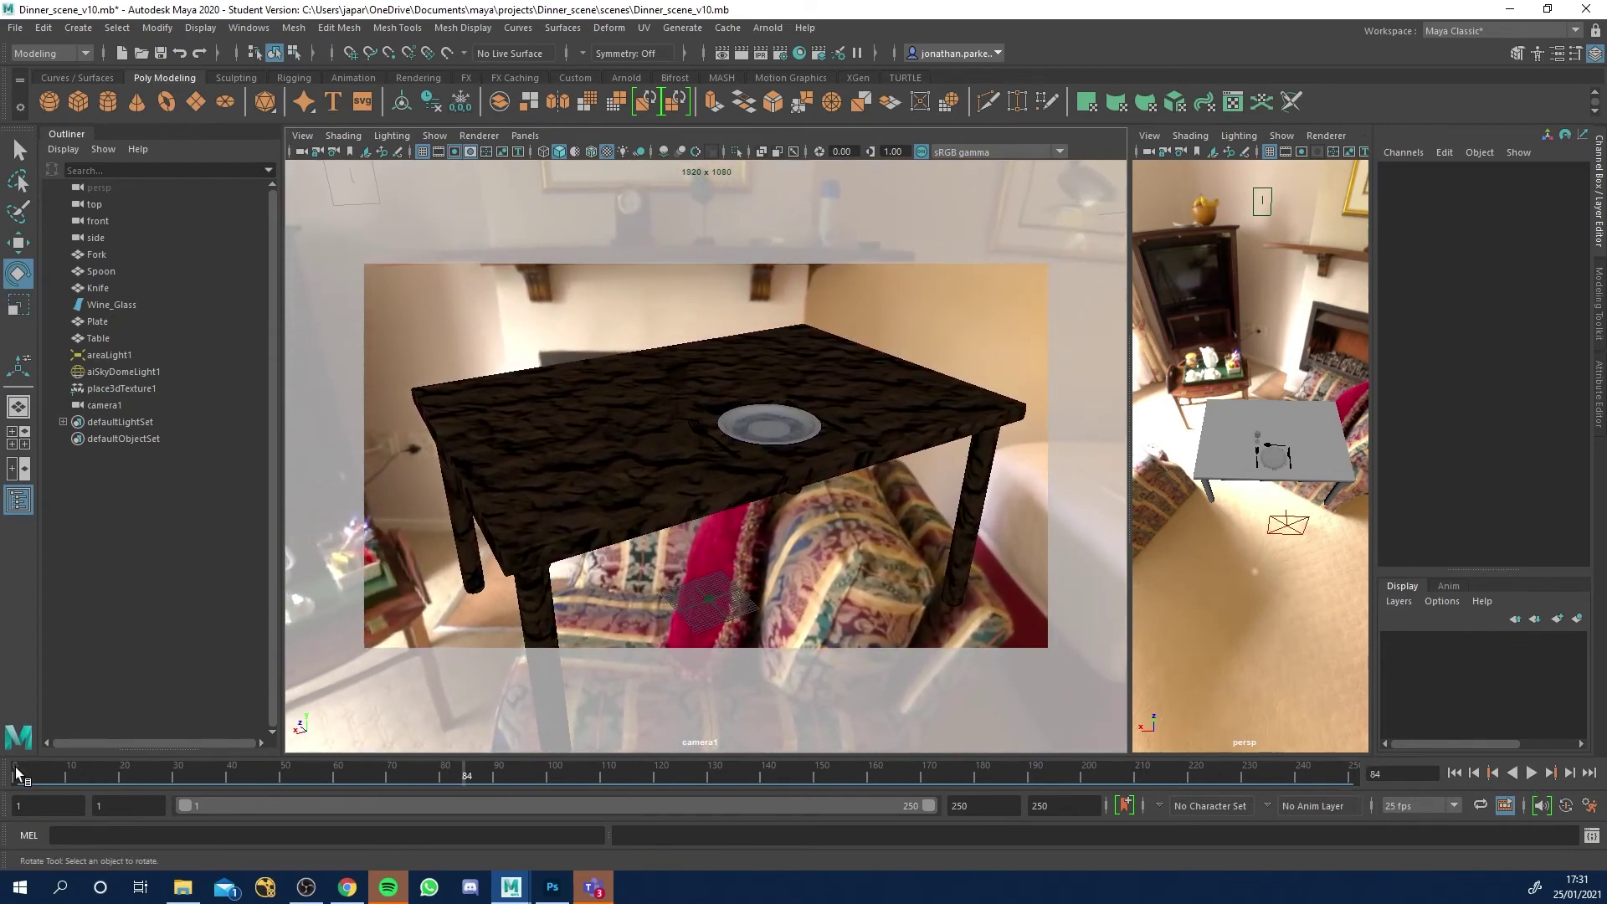
Select camera1, preview its move, and set its keys at frame 250 to Linear tangents.
click(98, 405)
key(alt+v)
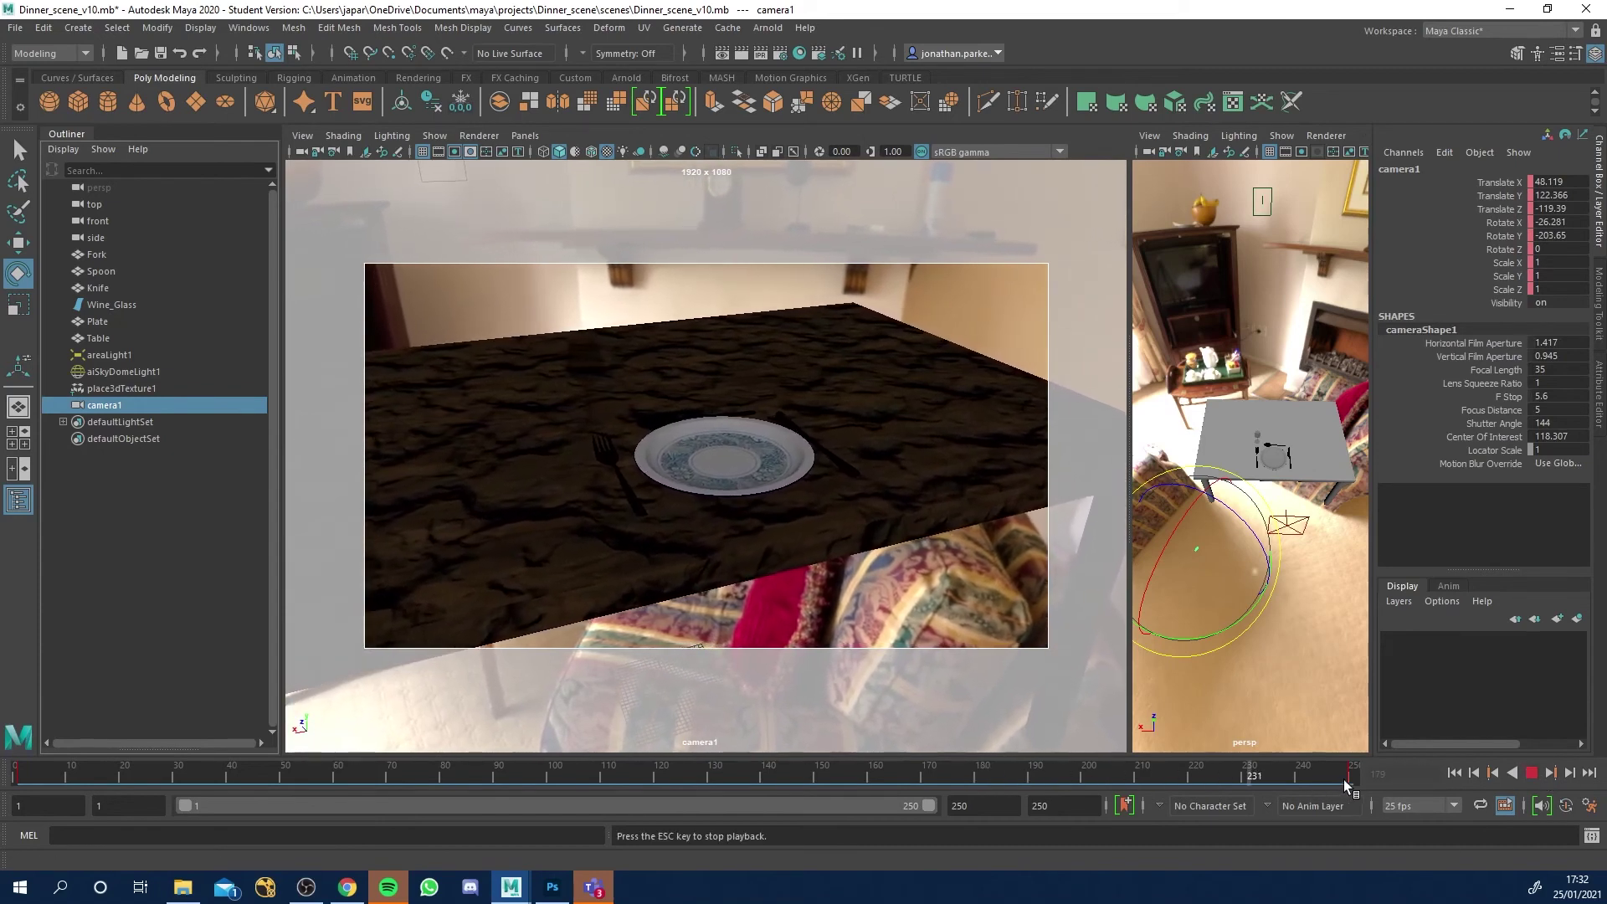
key(Escape)
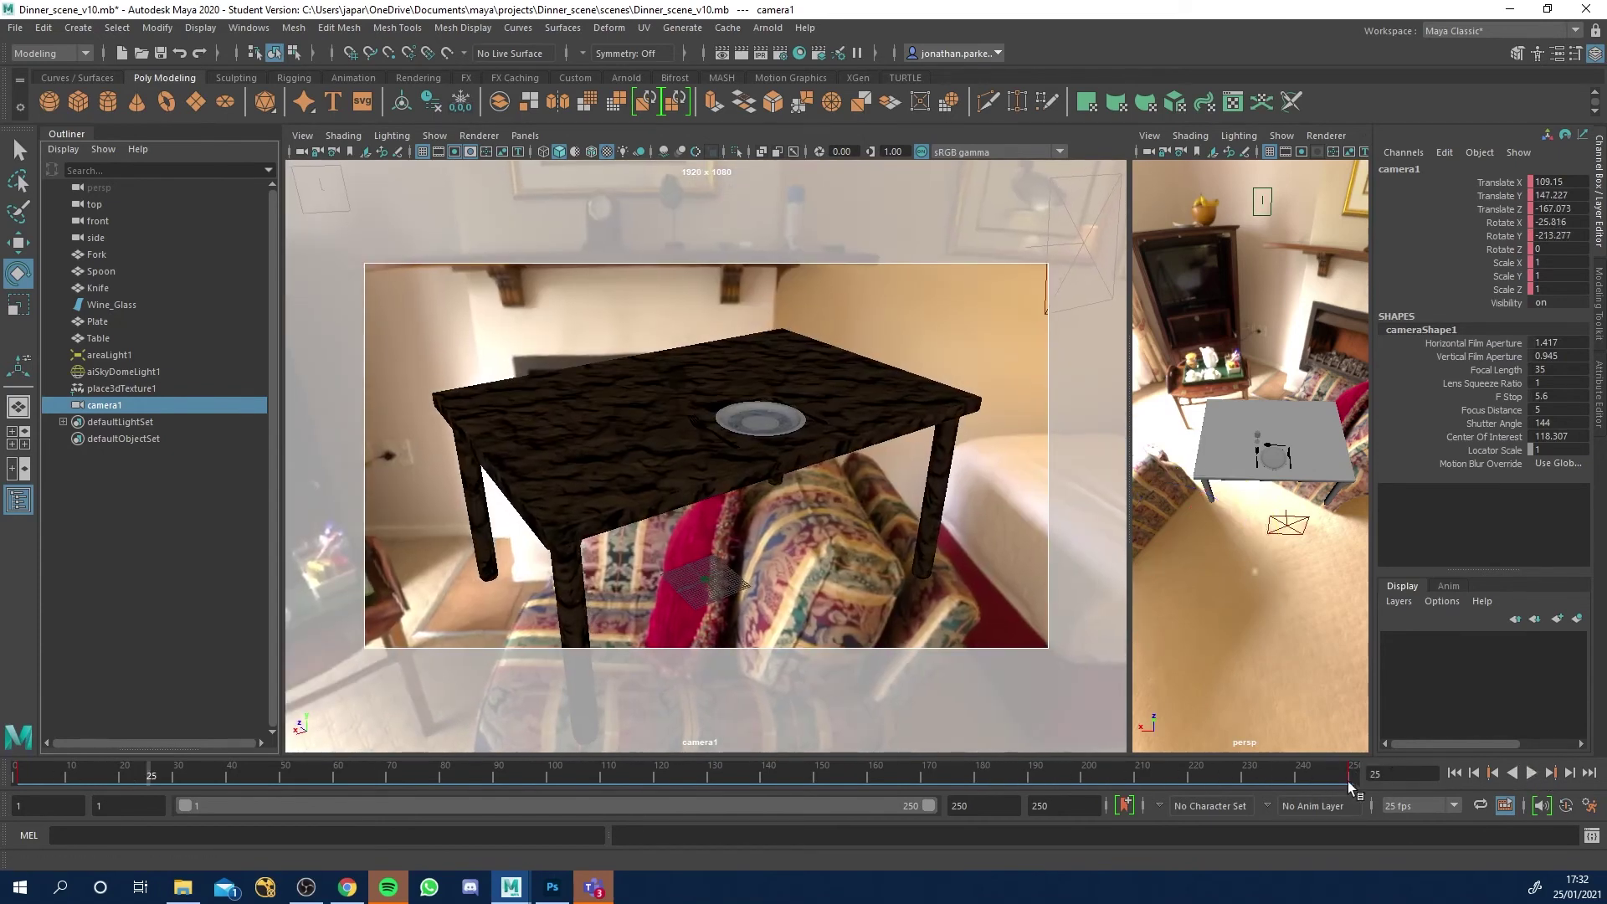
drag(1346, 781, 1350, 778)
right_click(1351, 780)
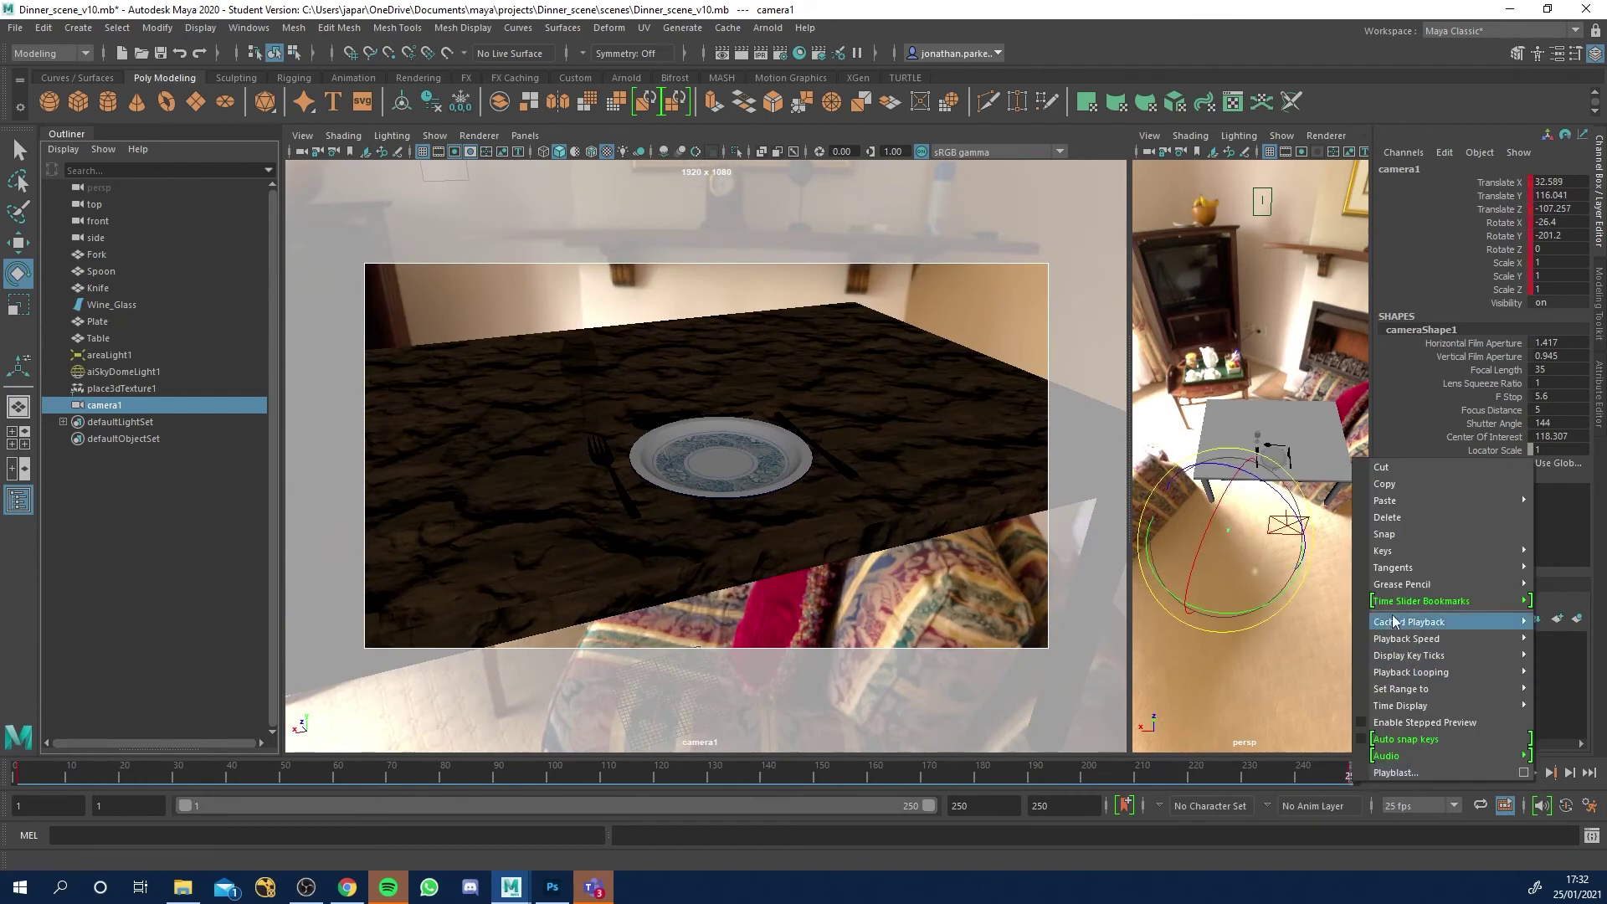
mouse_move(1402, 575)
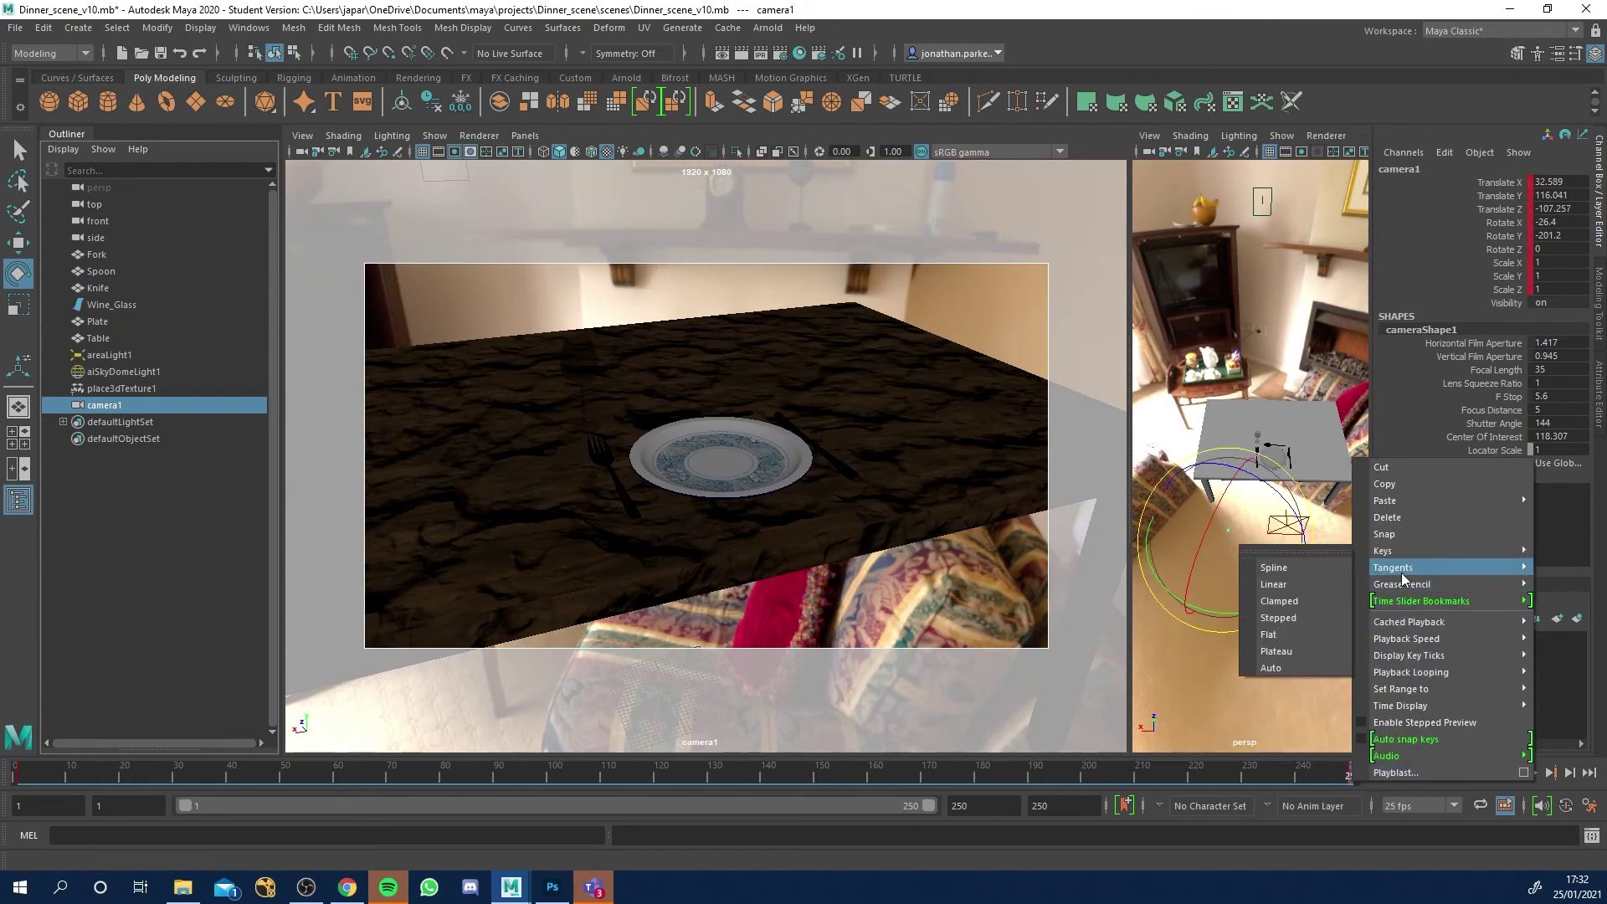
click(1293, 585)
Set camera1's keys at frame 1 to Linear tangents.
drag(60, 770, 13, 777)
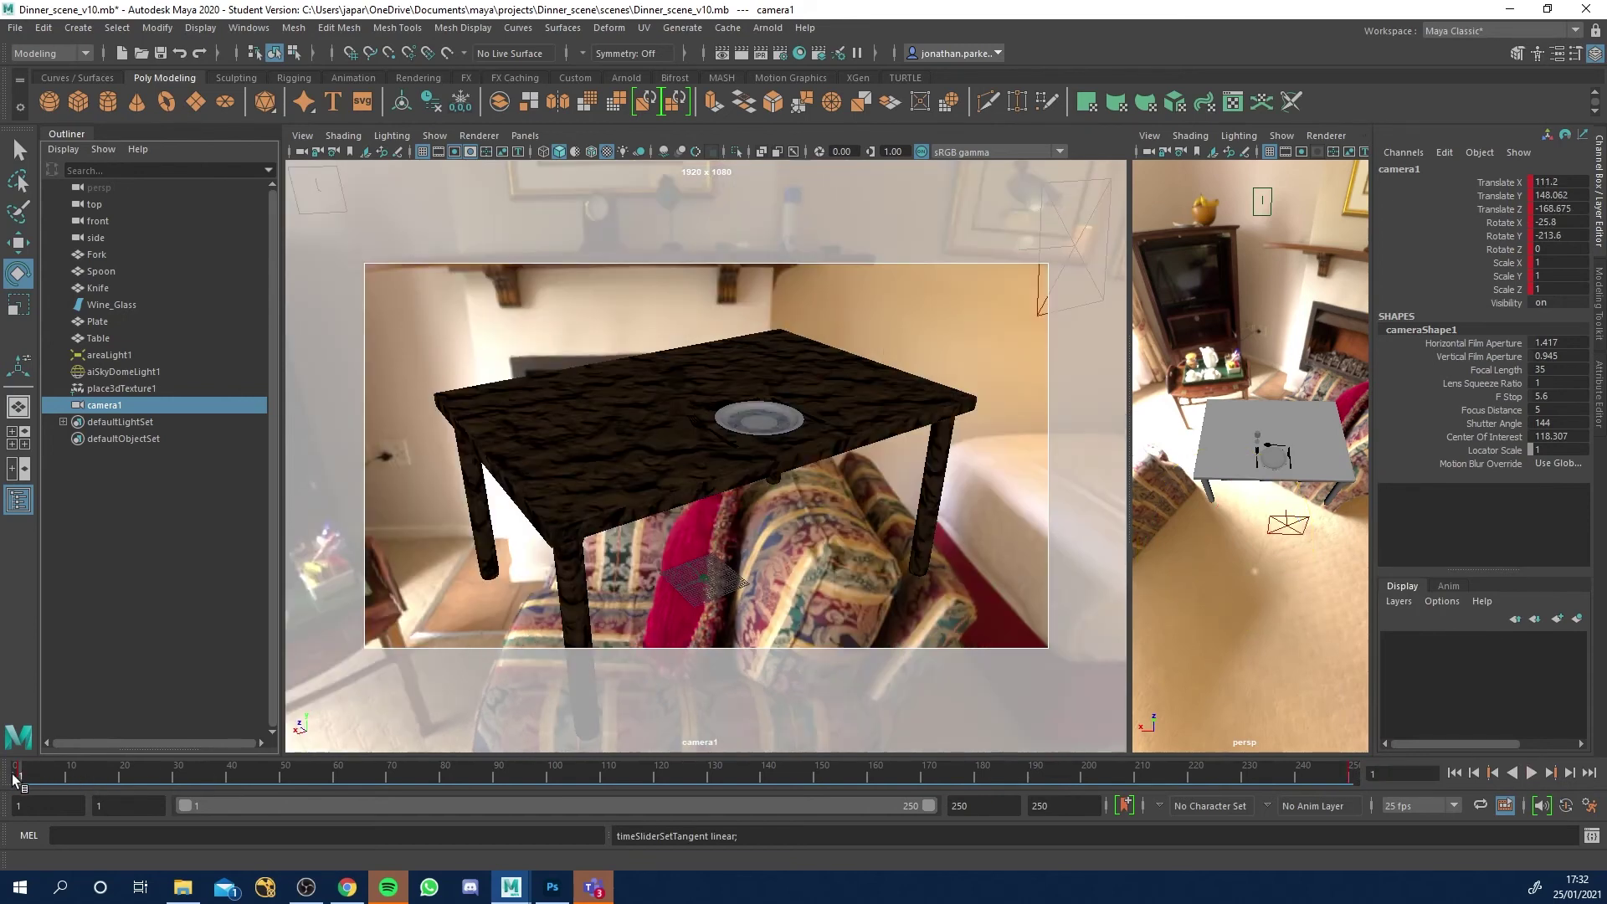
right_click(18, 777)
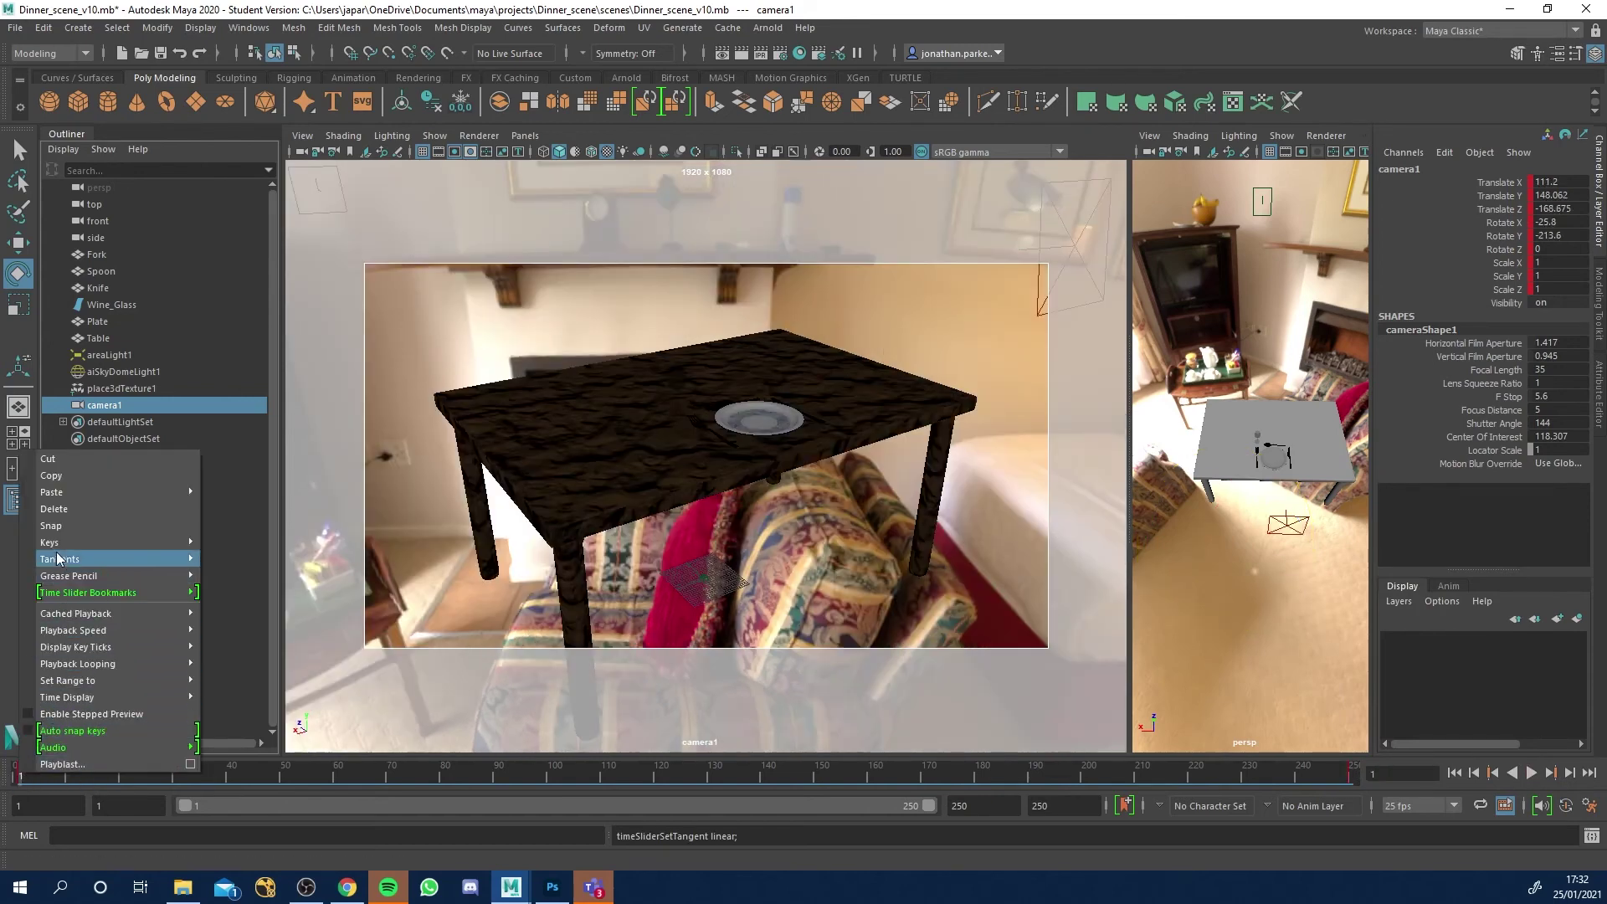
mouse_move(61, 560)
click(234, 577)
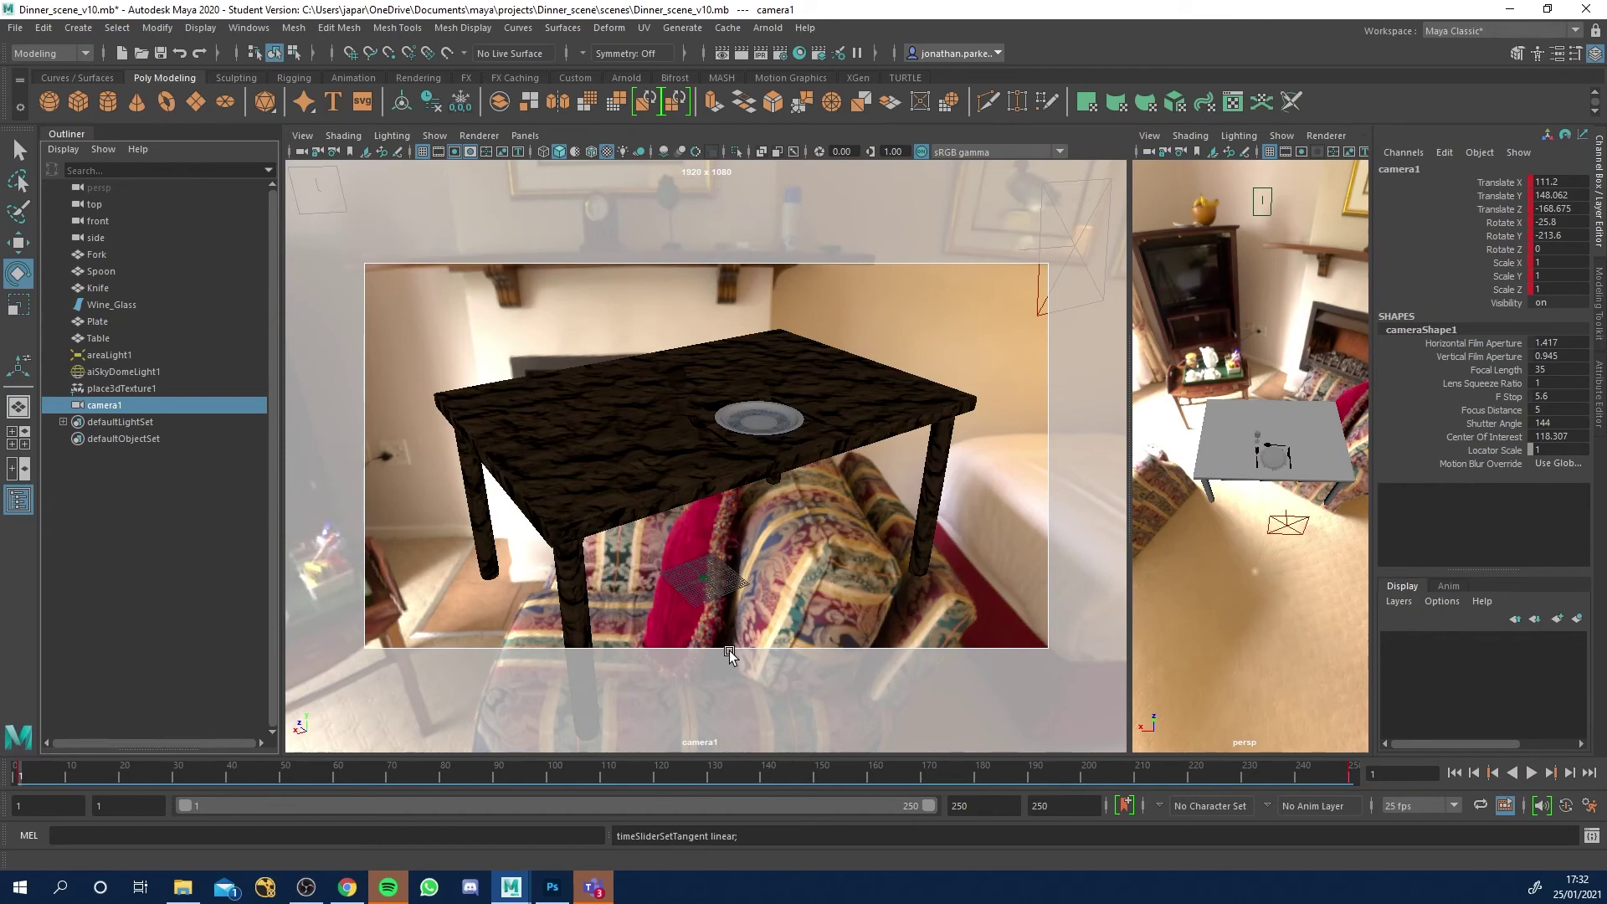
Play and scrub through camera1's animation to check the camera move with linear tangents.
click(856, 770)
click(1532, 772)
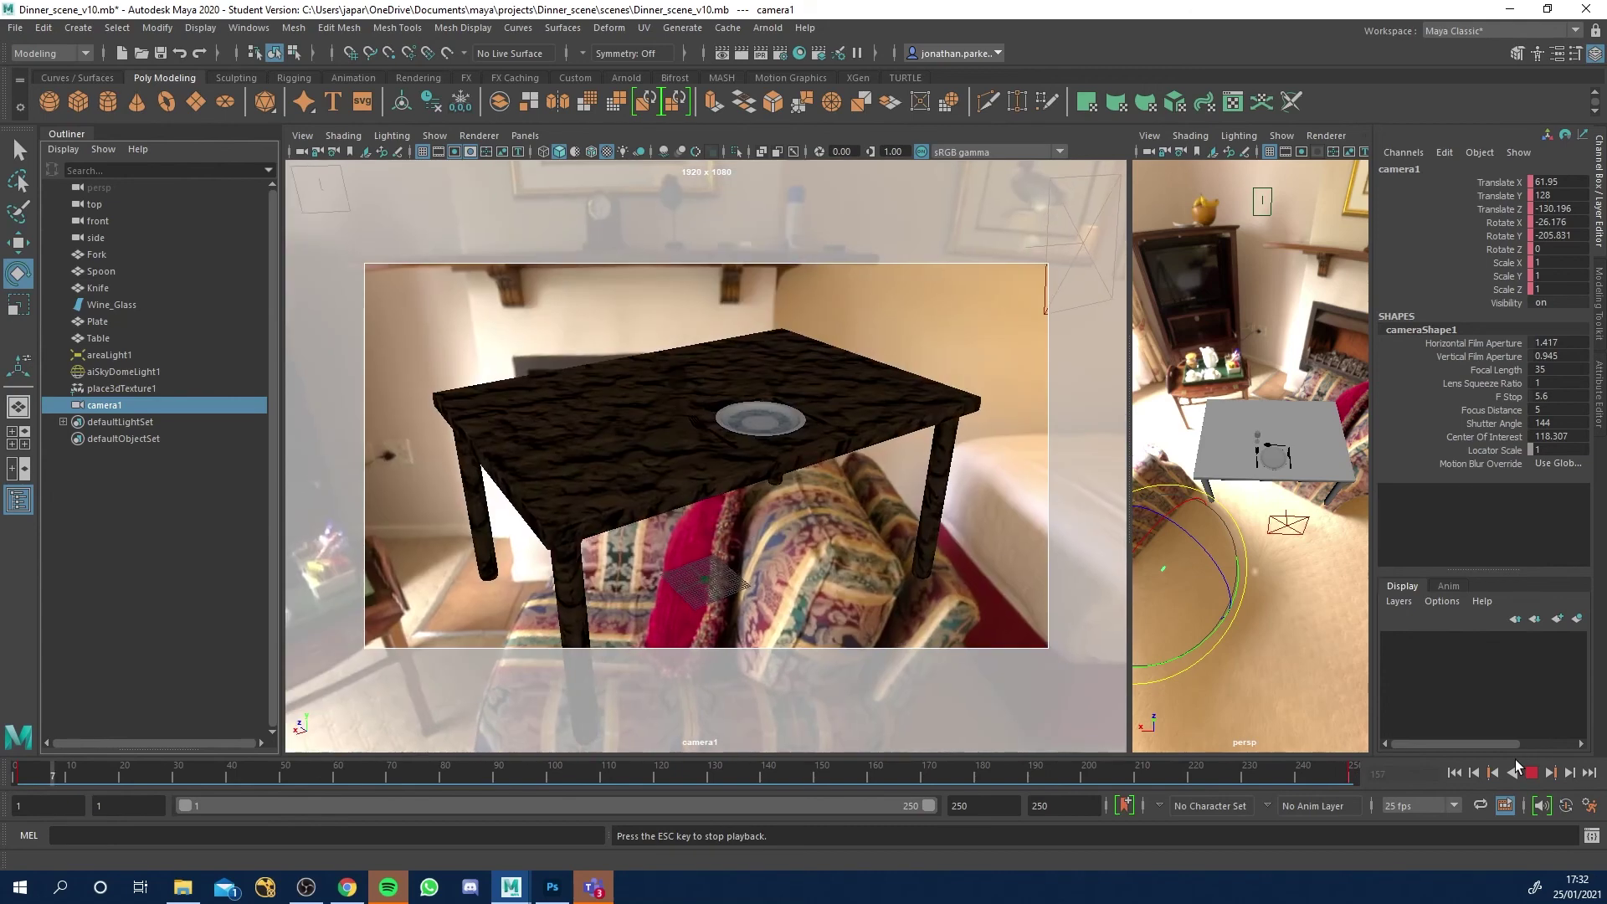
click(1531, 775)
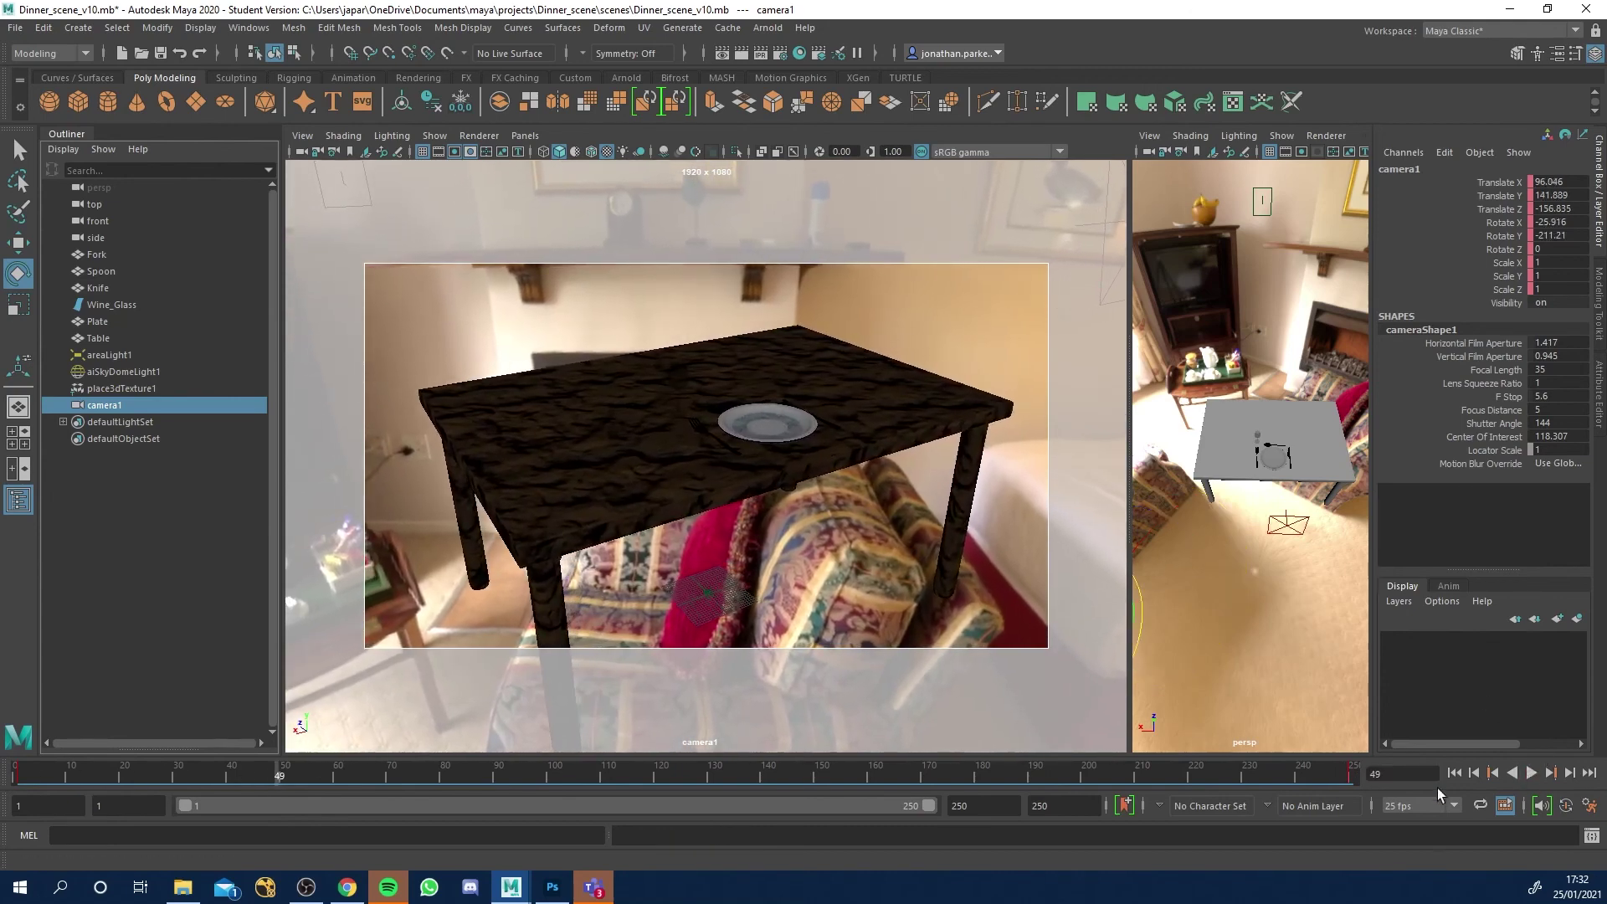
drag(546, 766, 570, 768)
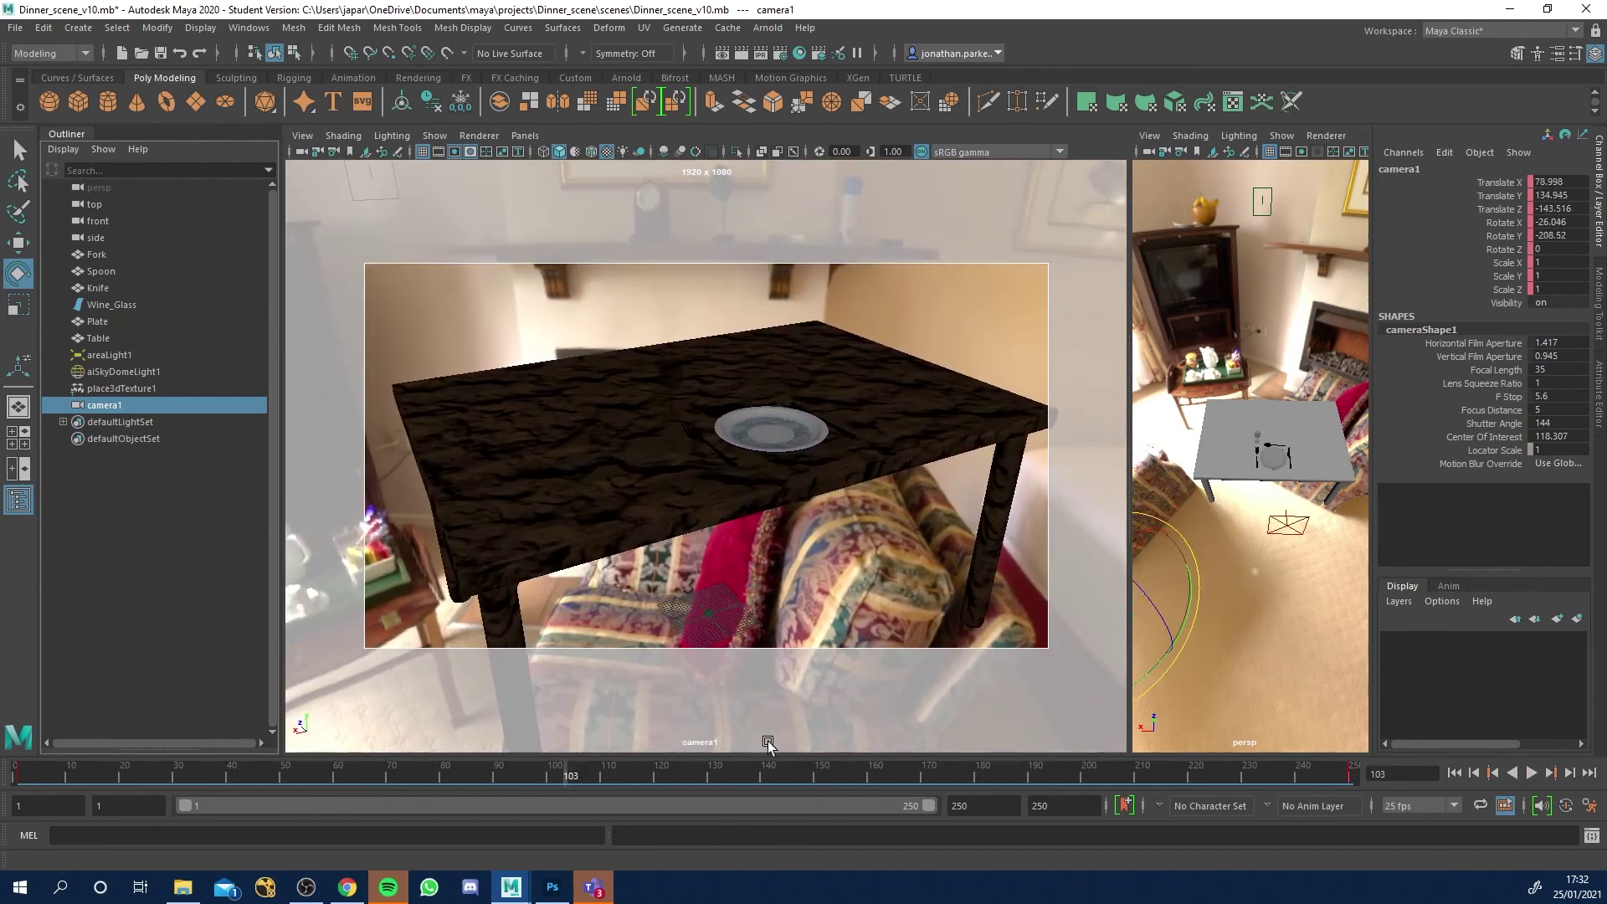
drag(688, 772, 809, 772)
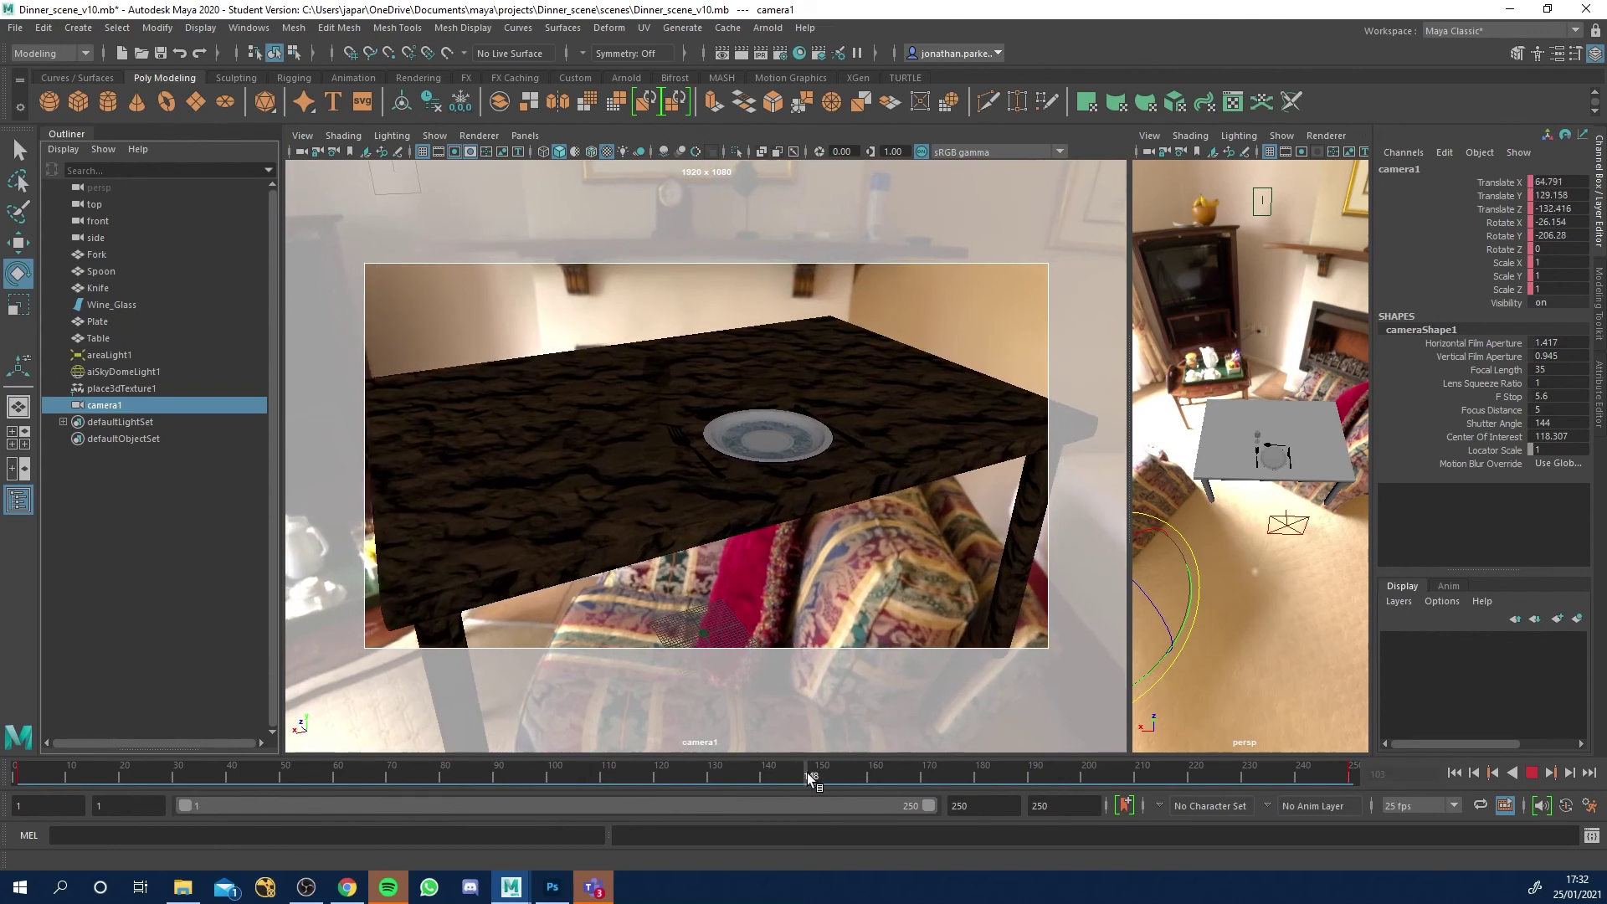